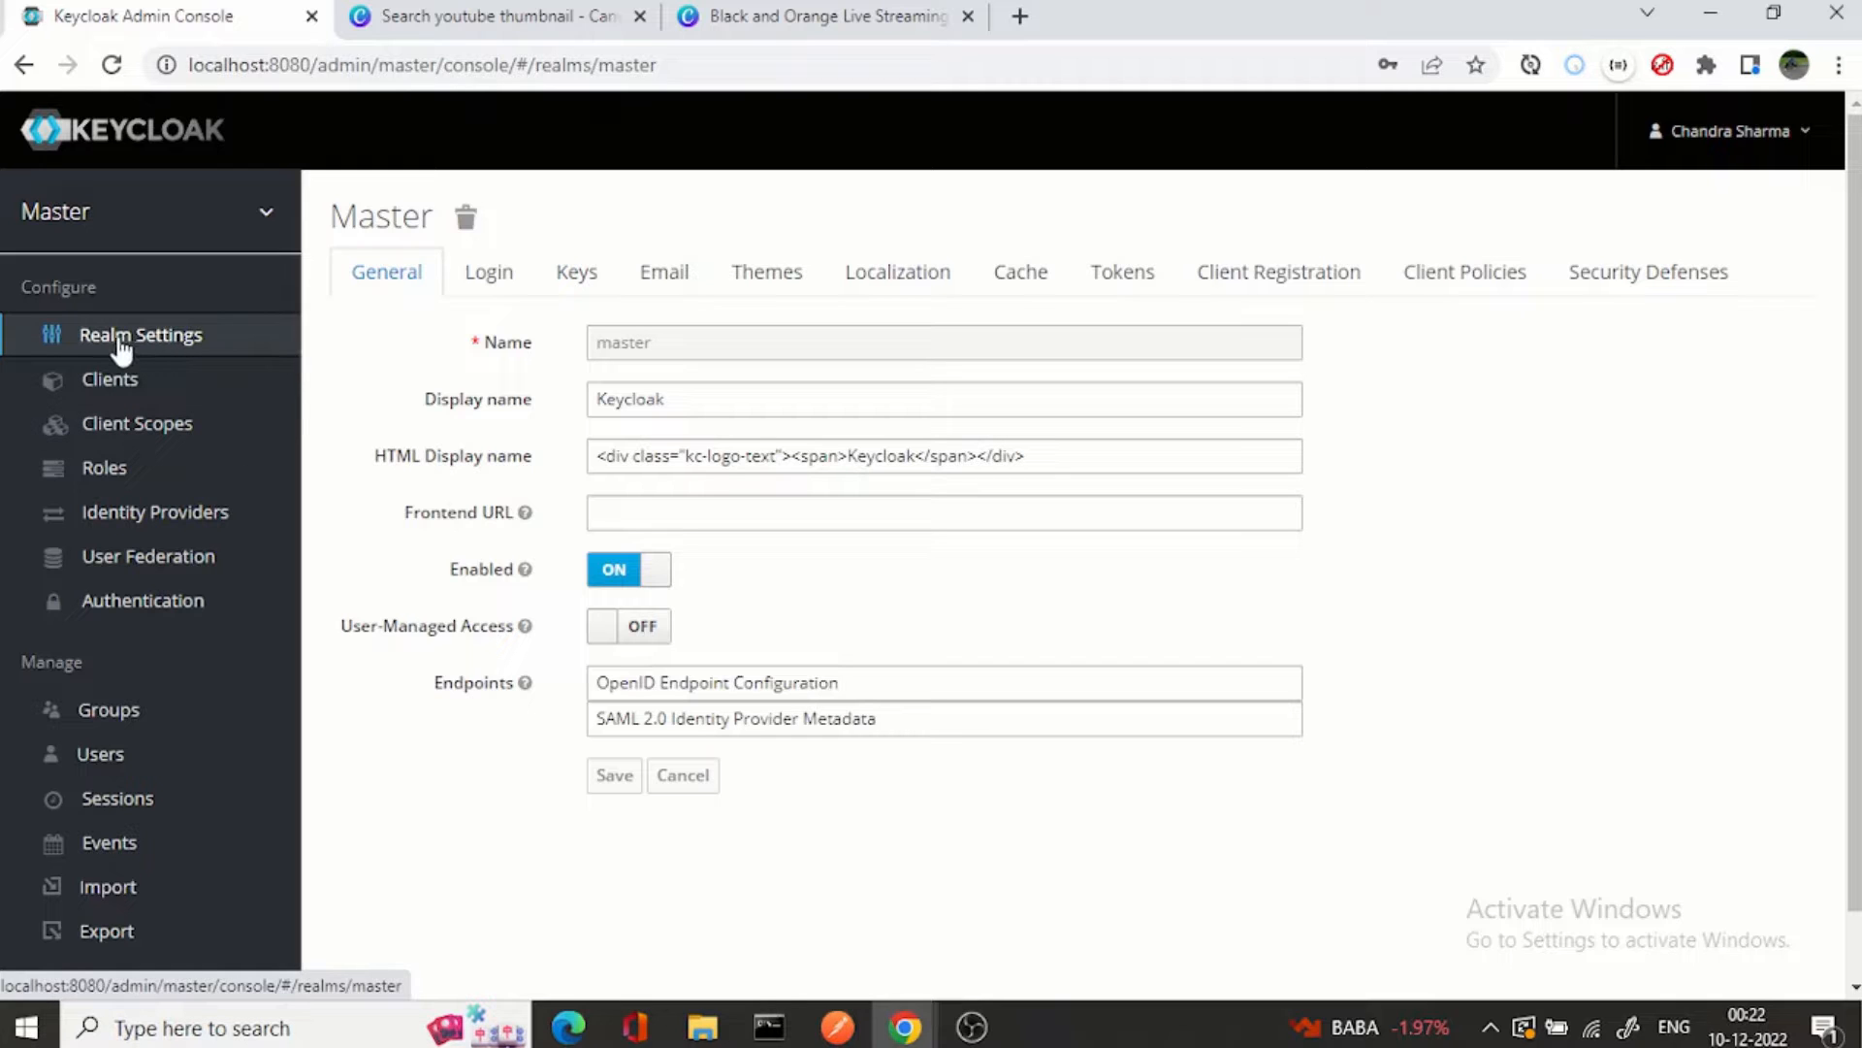
pyautogui.click(112, 380)
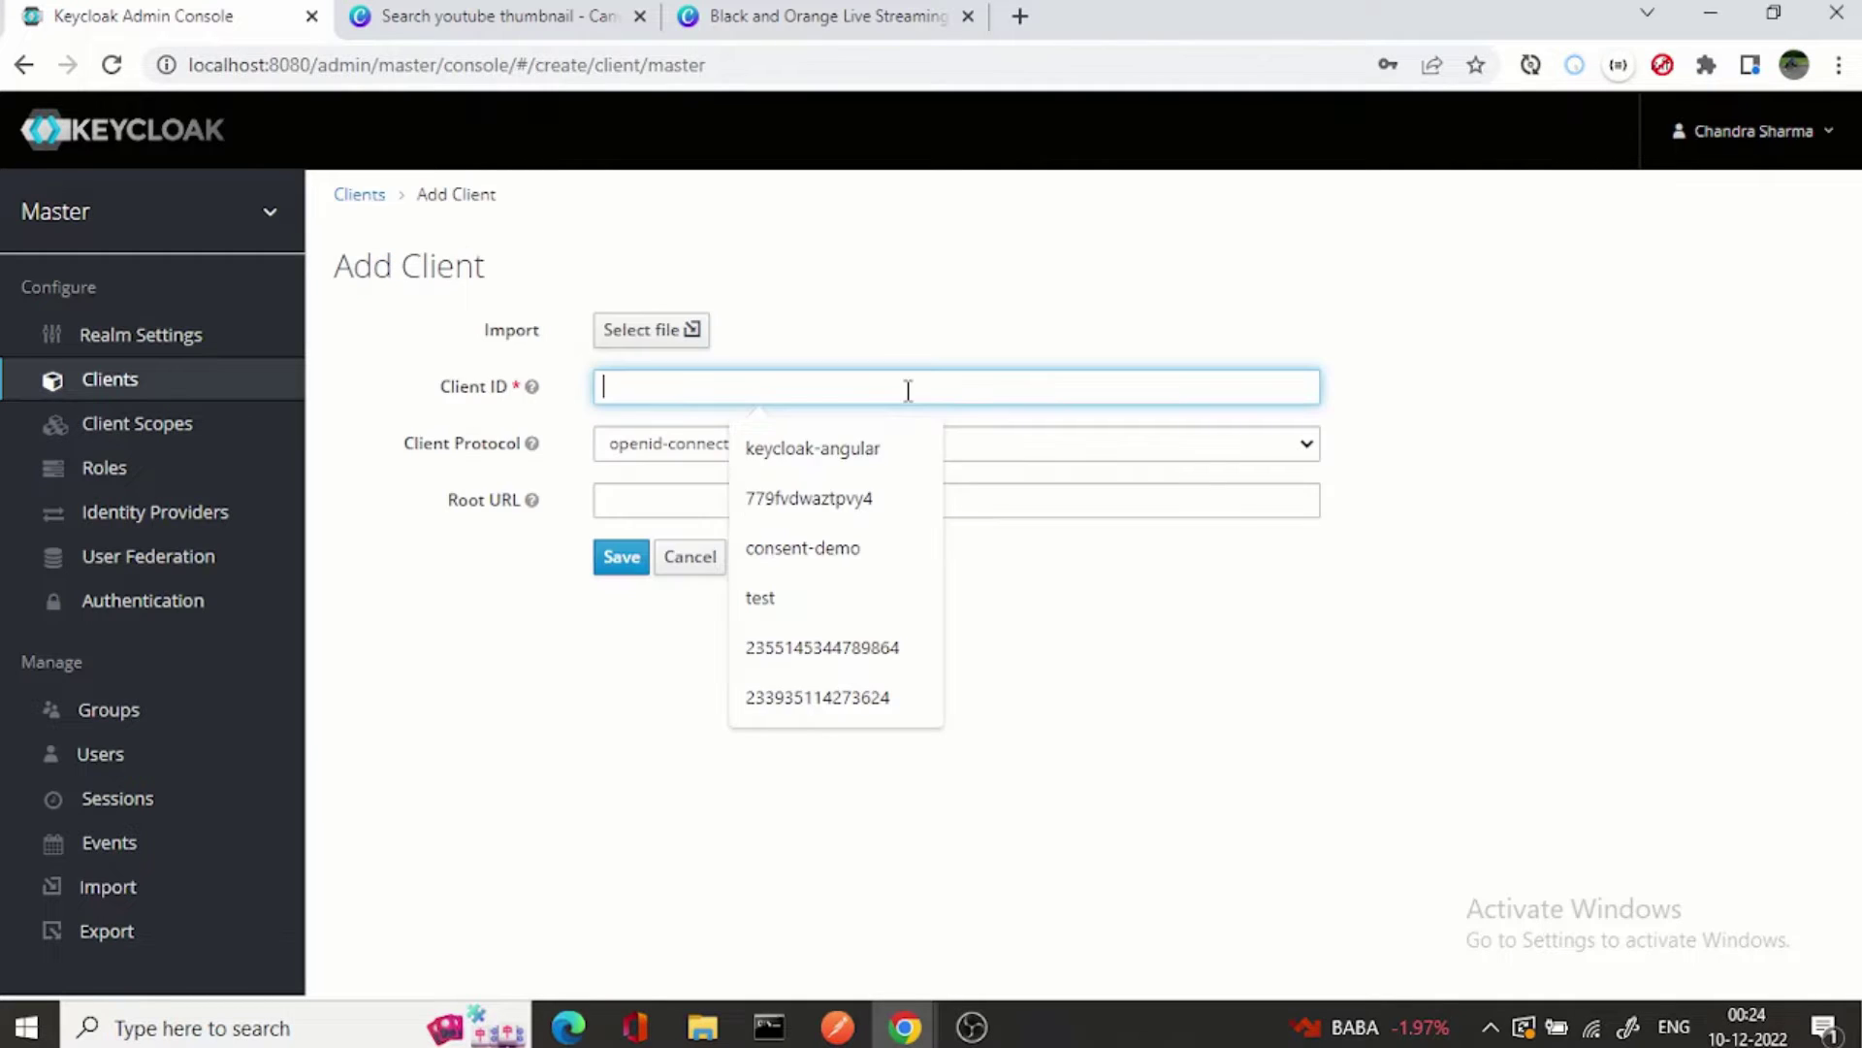
pyautogui.write('d')
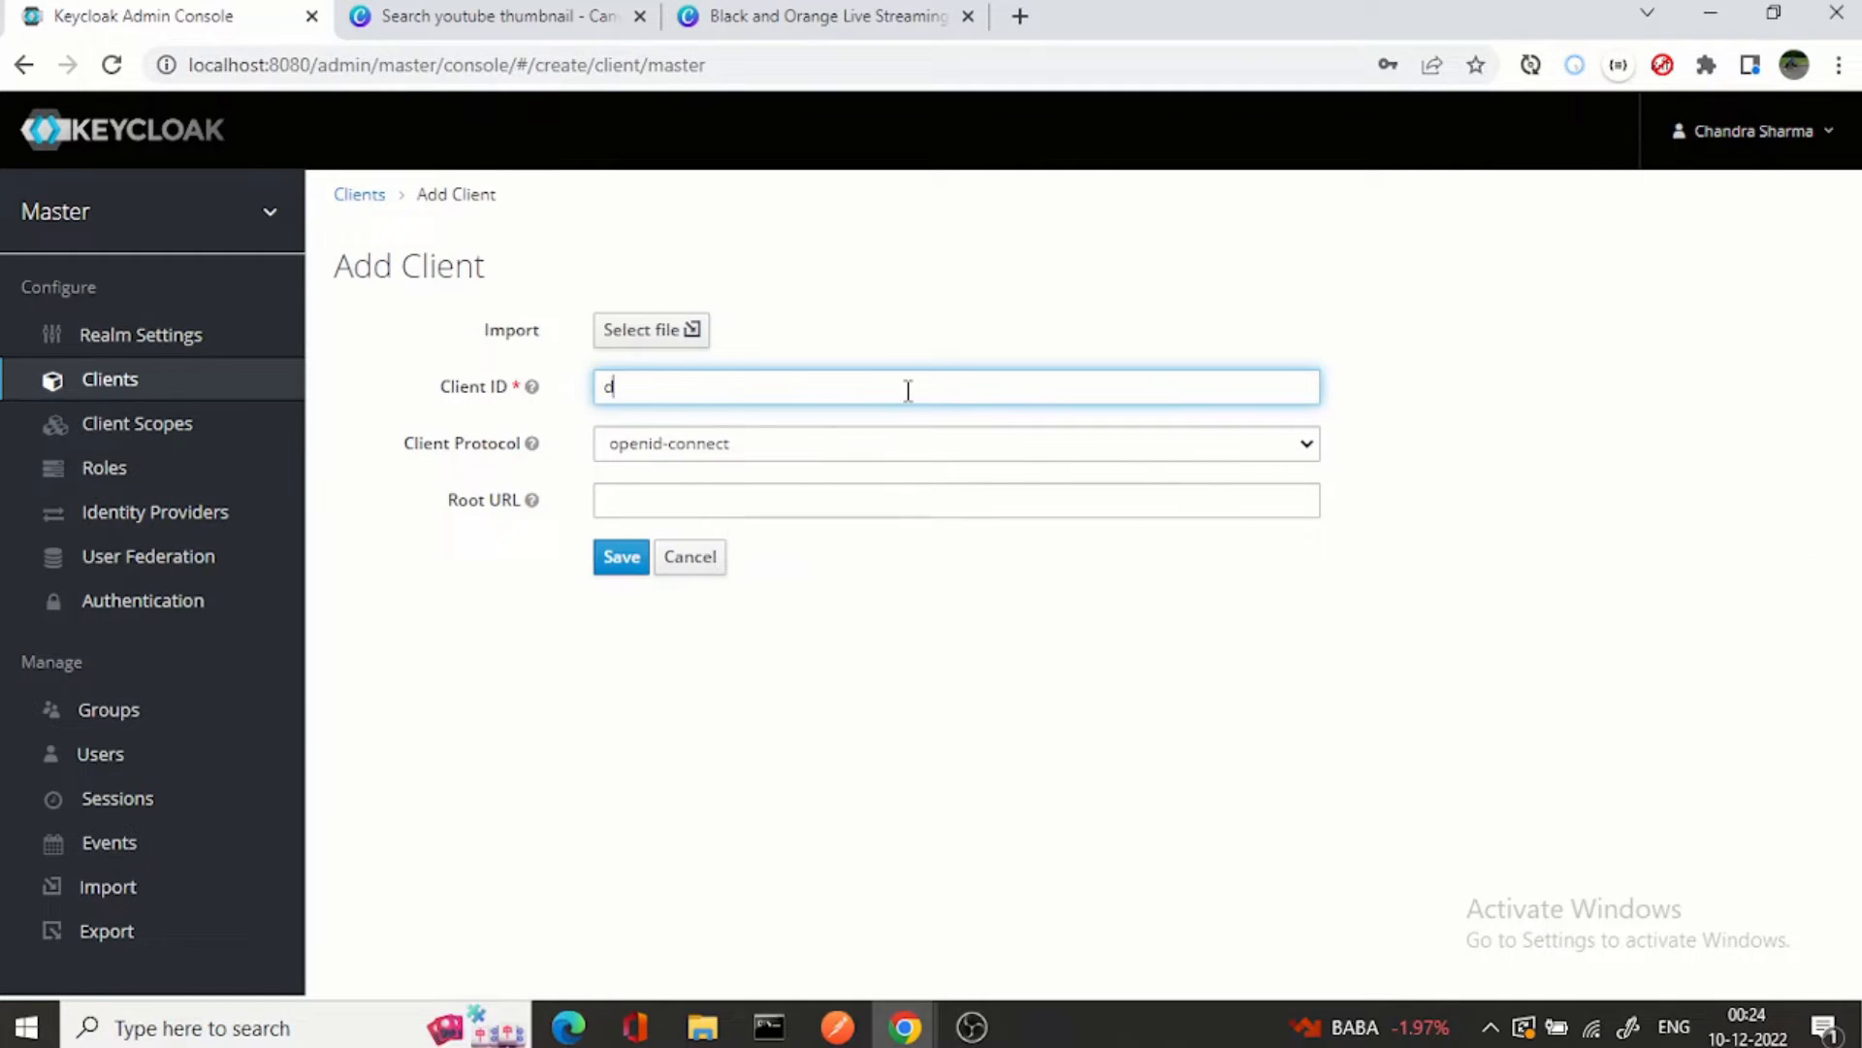
pyautogui.write('emo-')
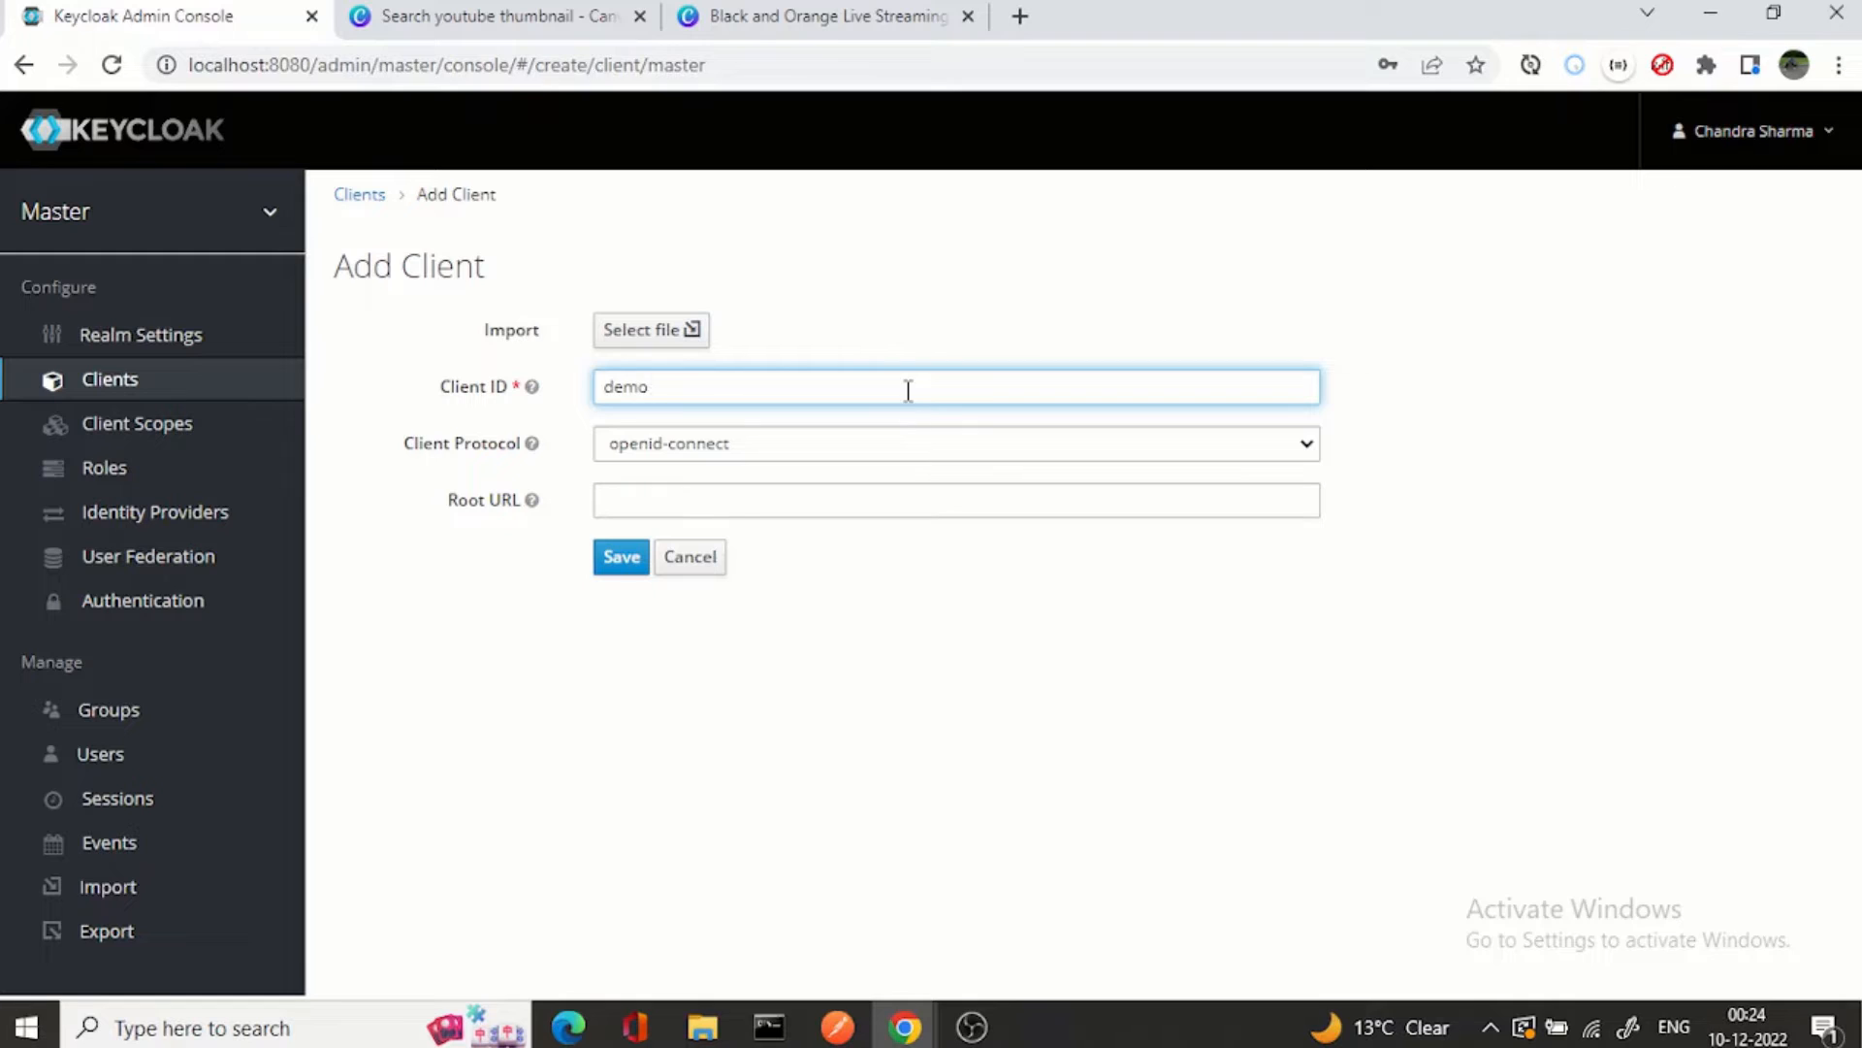
pyautogui.write('clien')
pyautogui.write('t')
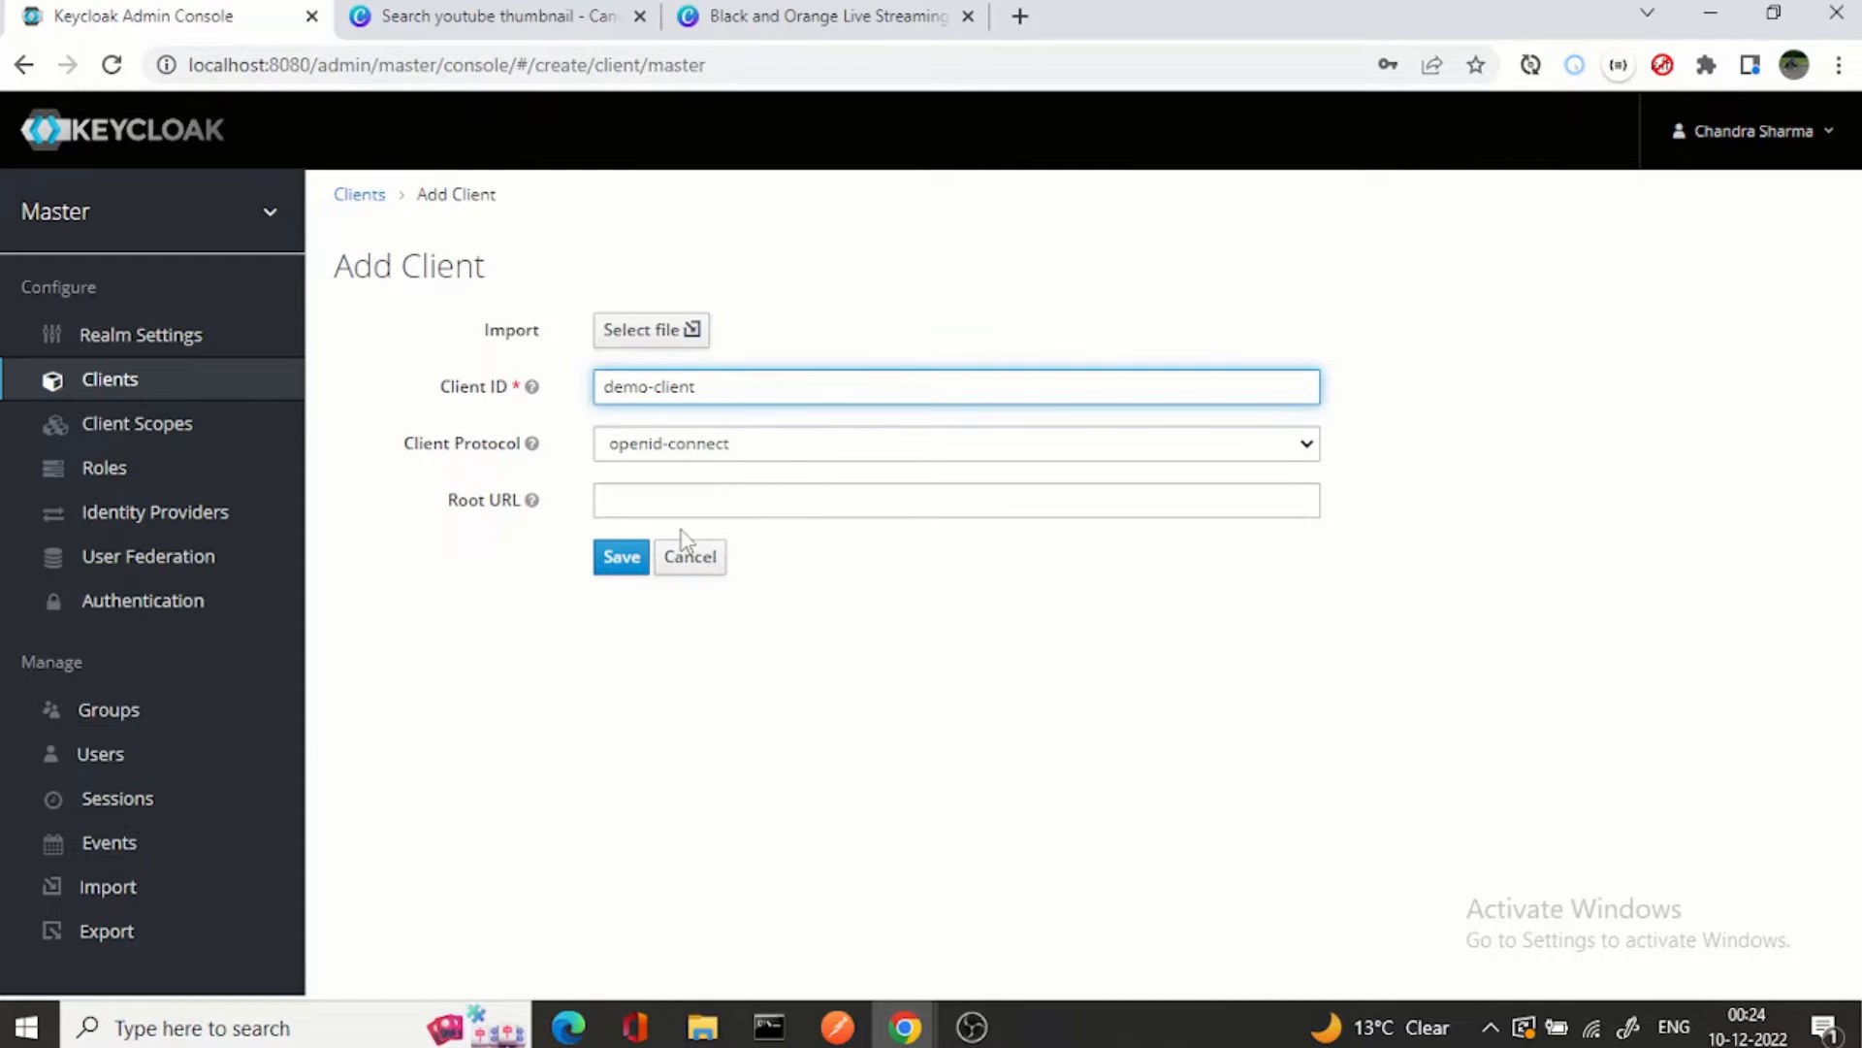
# Step: Create the new openid-connect client 'demo-client' and land on its Settings page
pyautogui.click(621, 556)
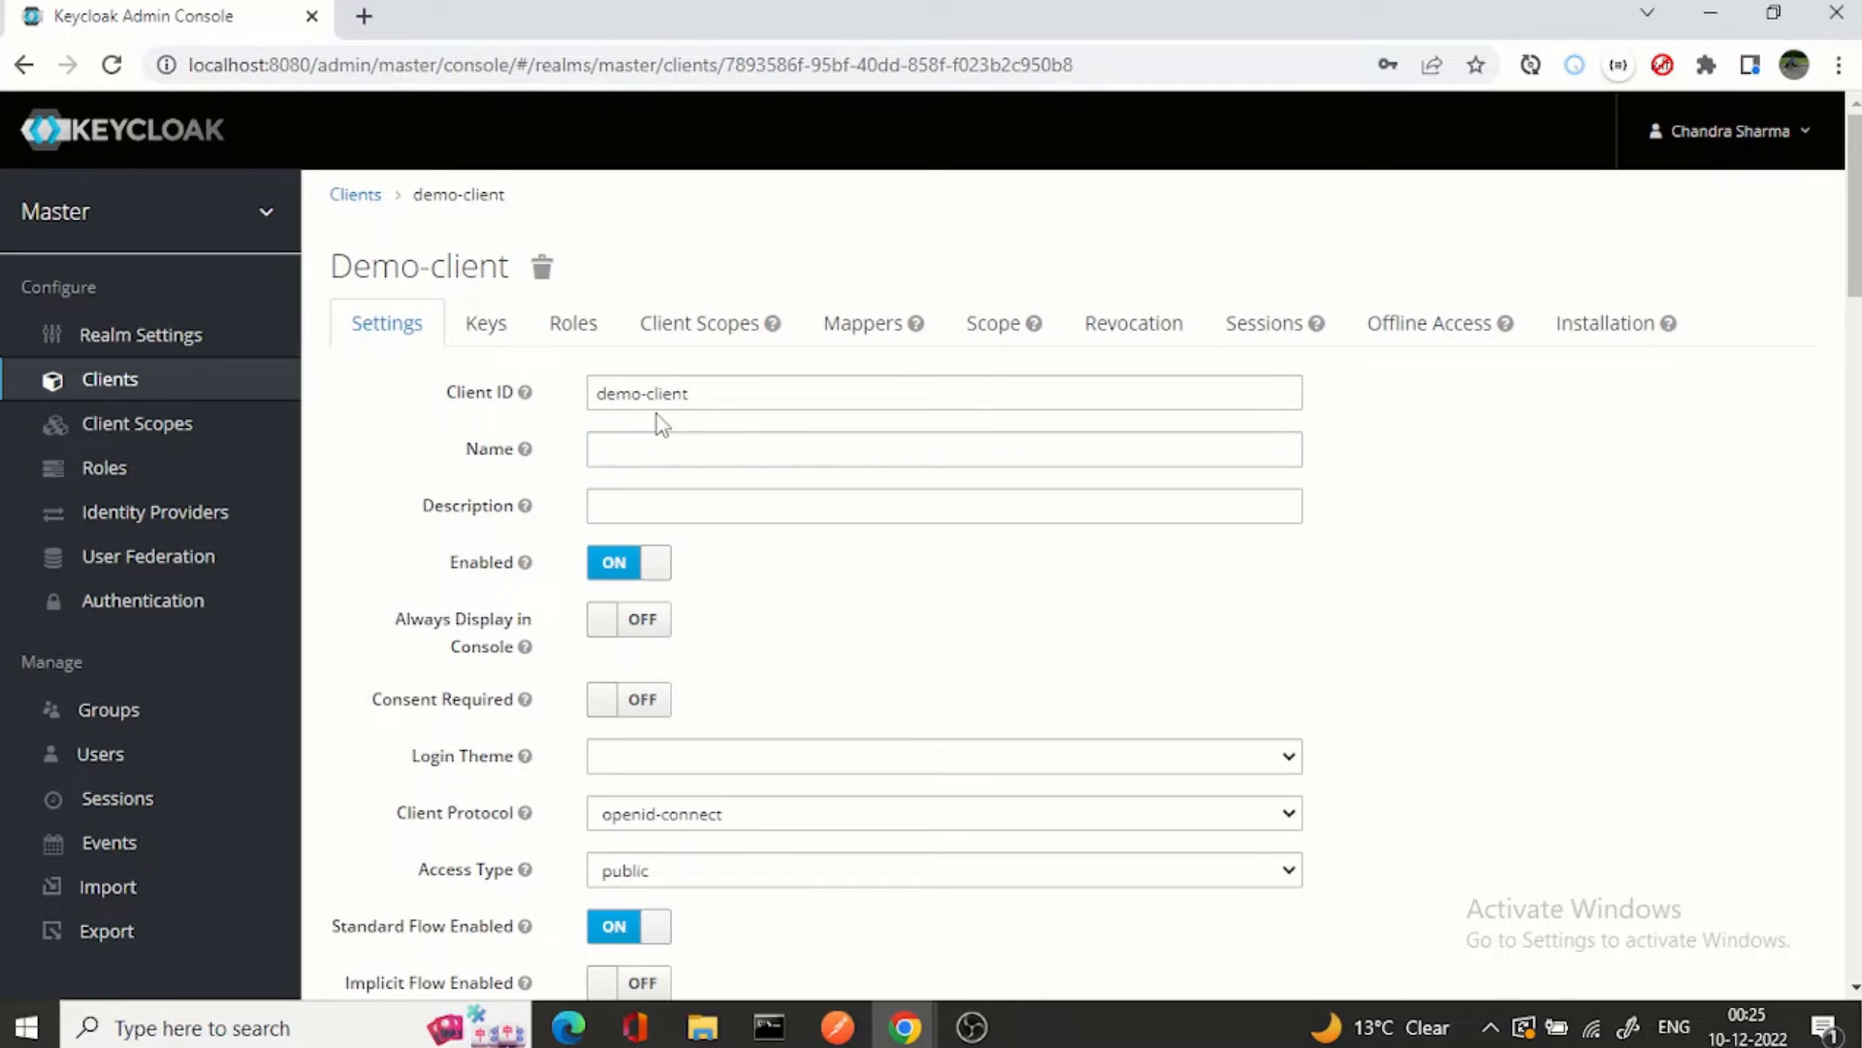
pyautogui.scroll(-1, 664, 409)
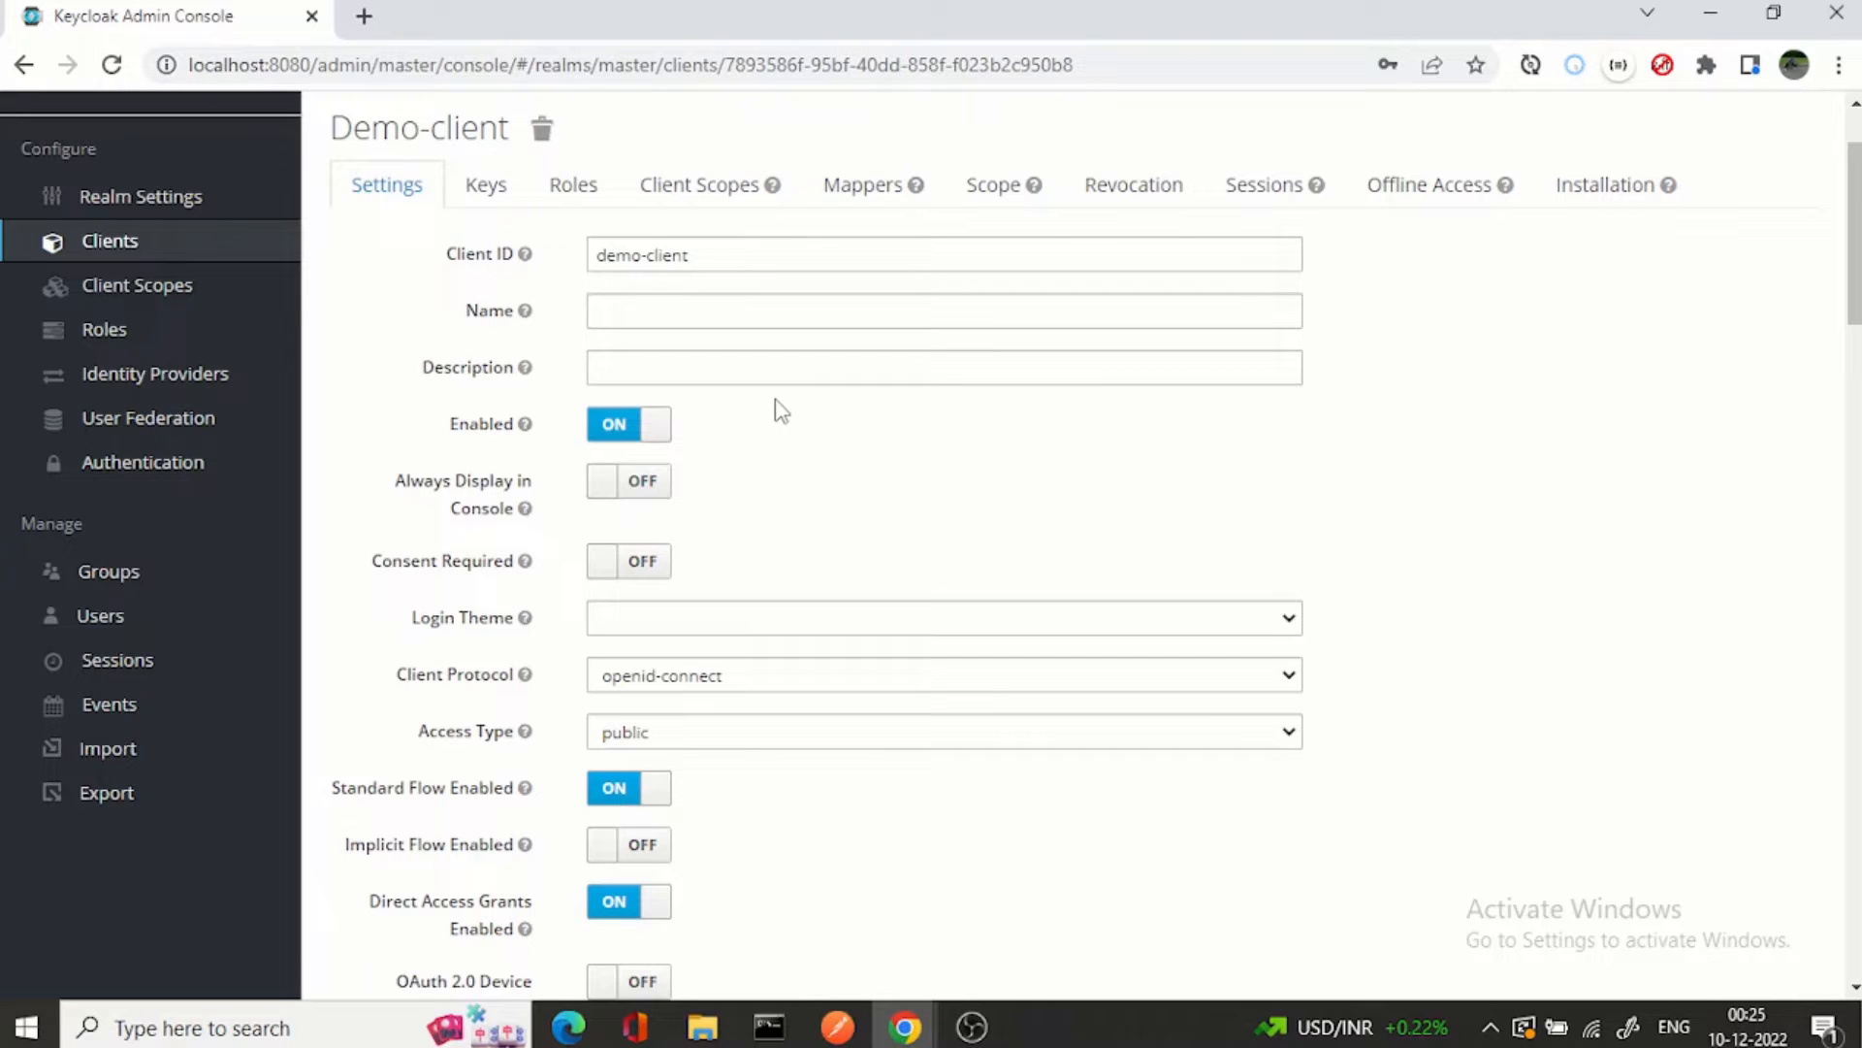
# Step: Switch demo-client's Access Type to confidential and point out the Service Accounts Enabled setting
pyautogui.click(707, 745)
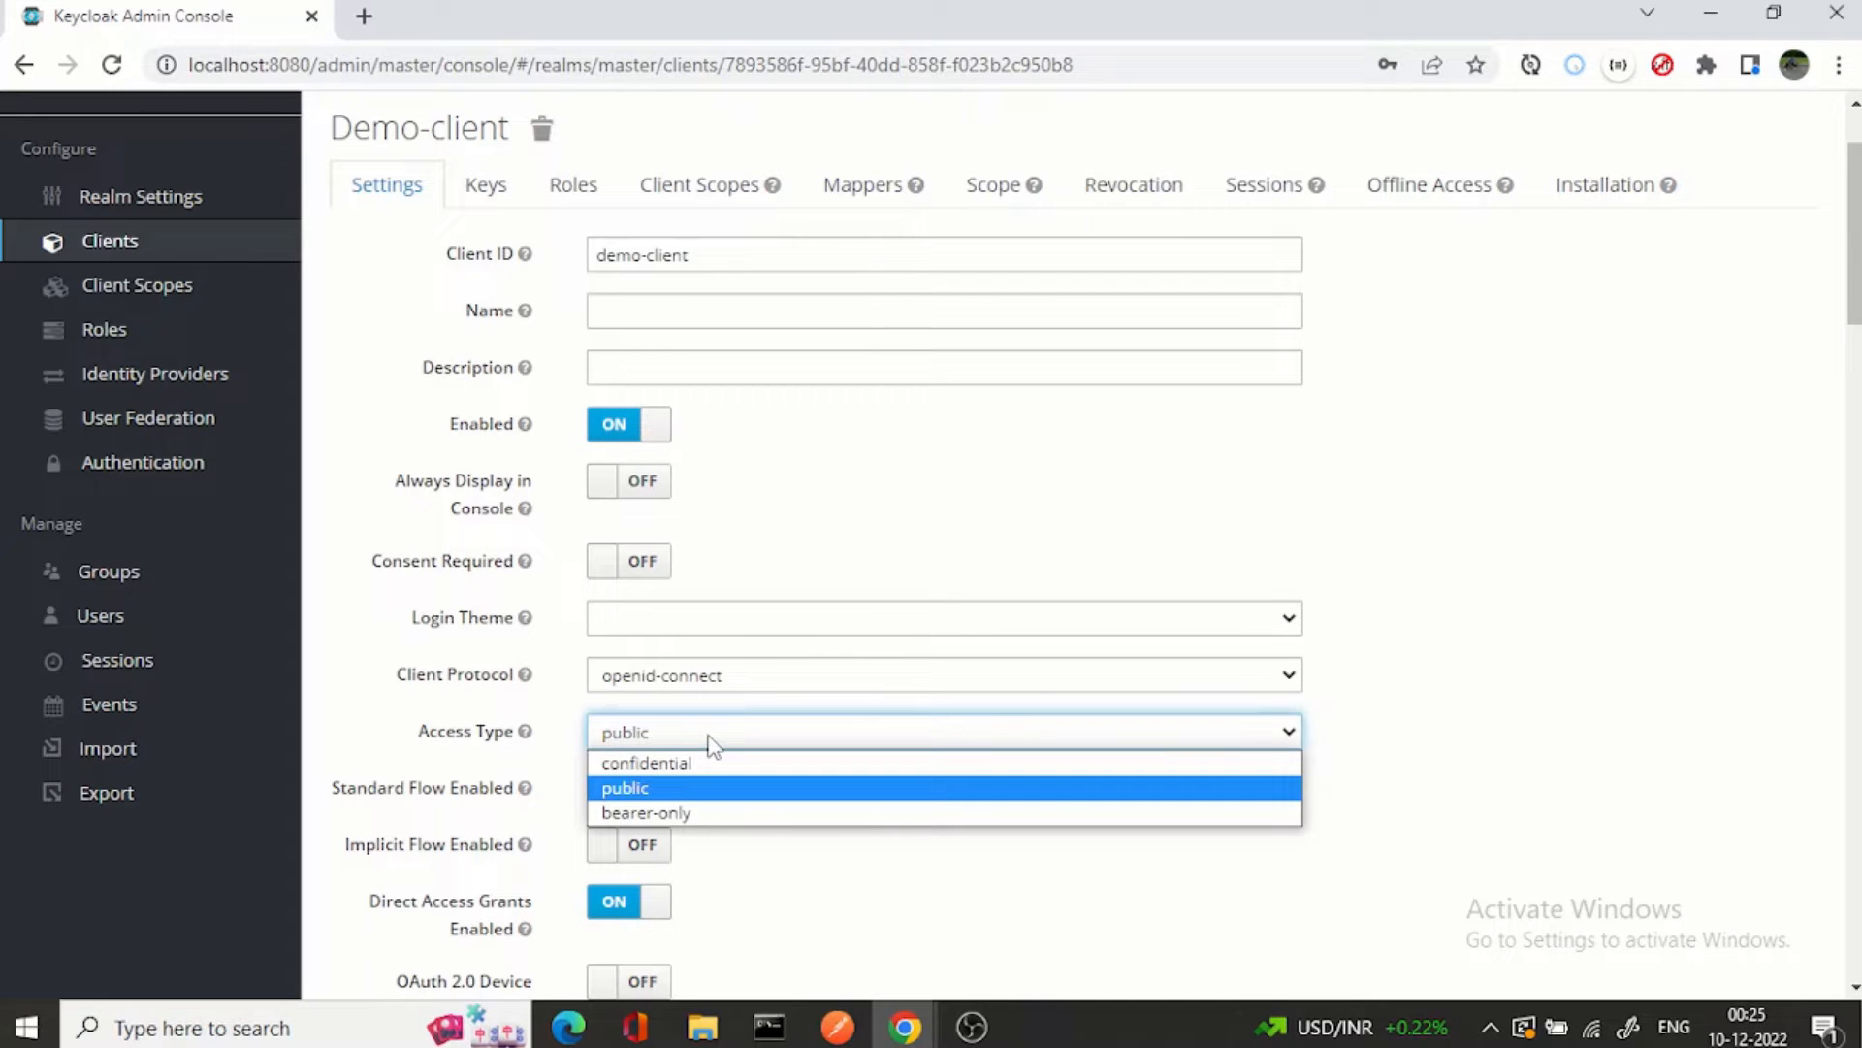
pyautogui.click(702, 760)
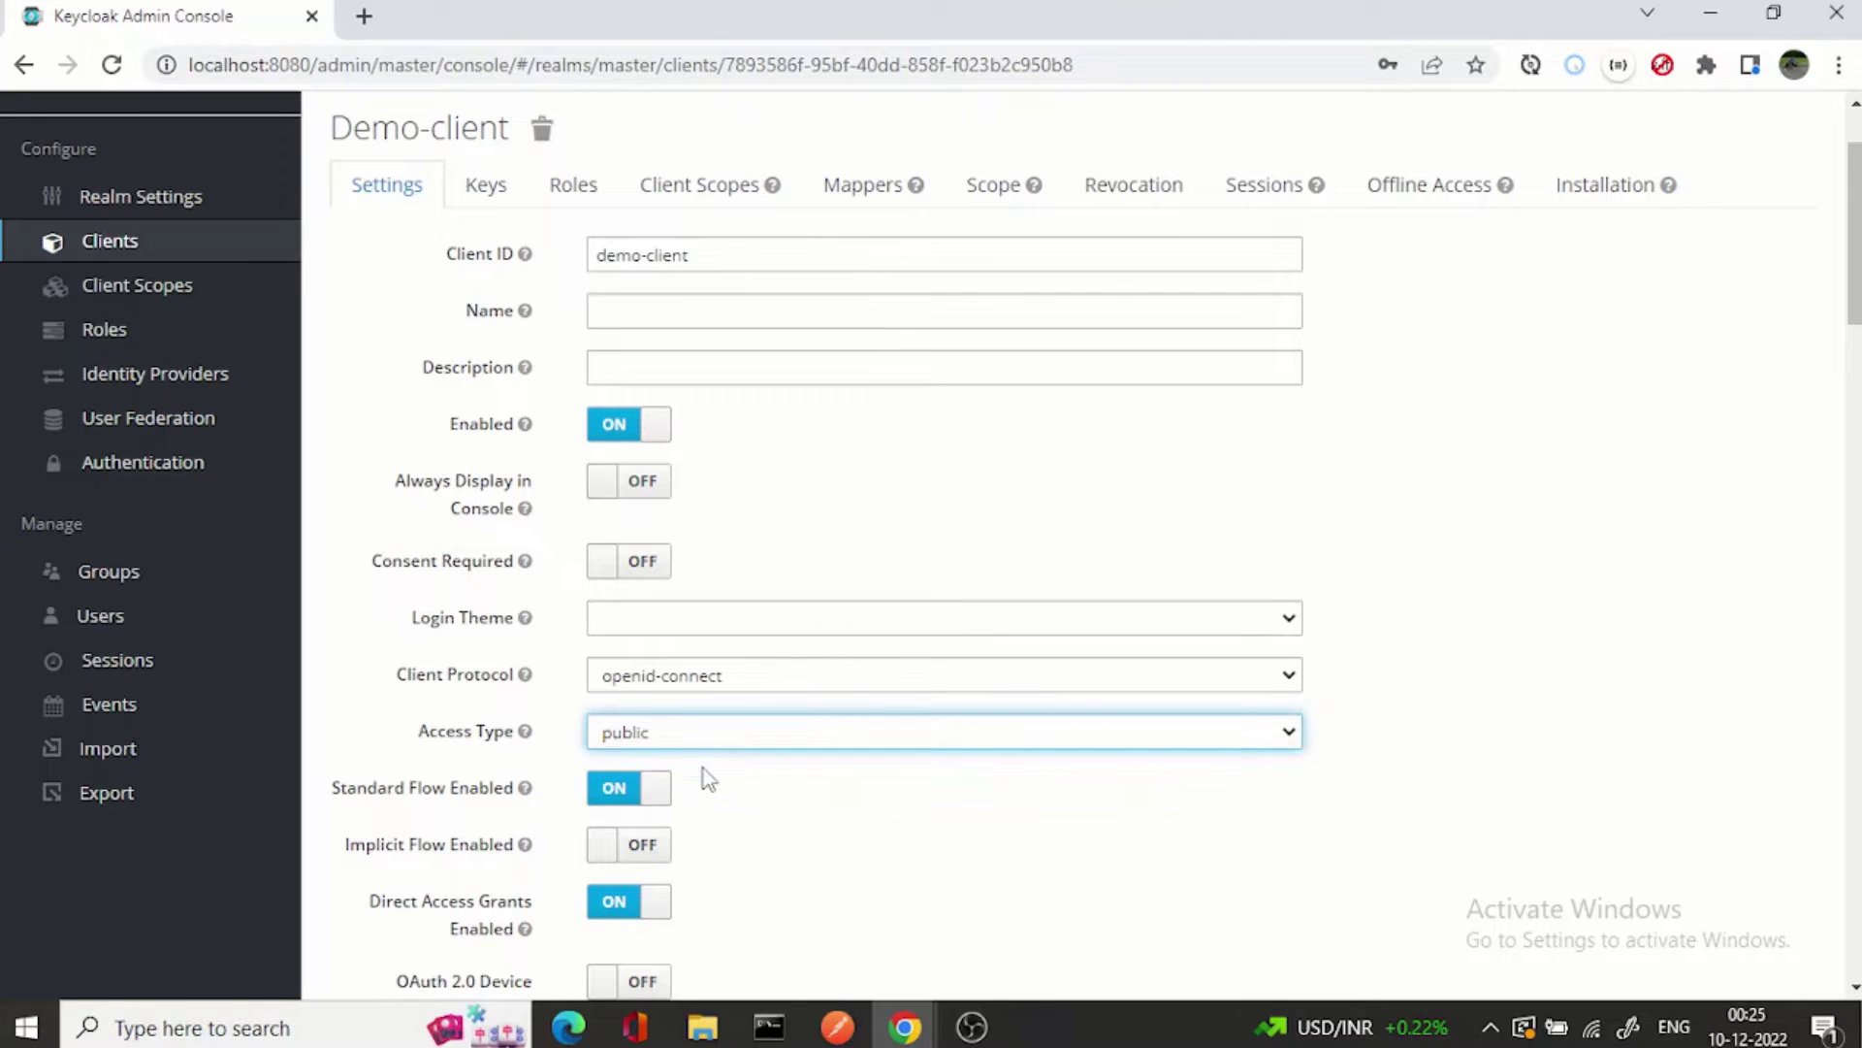
pyautogui.click(815, 832)
pyautogui.scroll(-1, 816, 832)
pyautogui.scroll(-2, 816, 832)
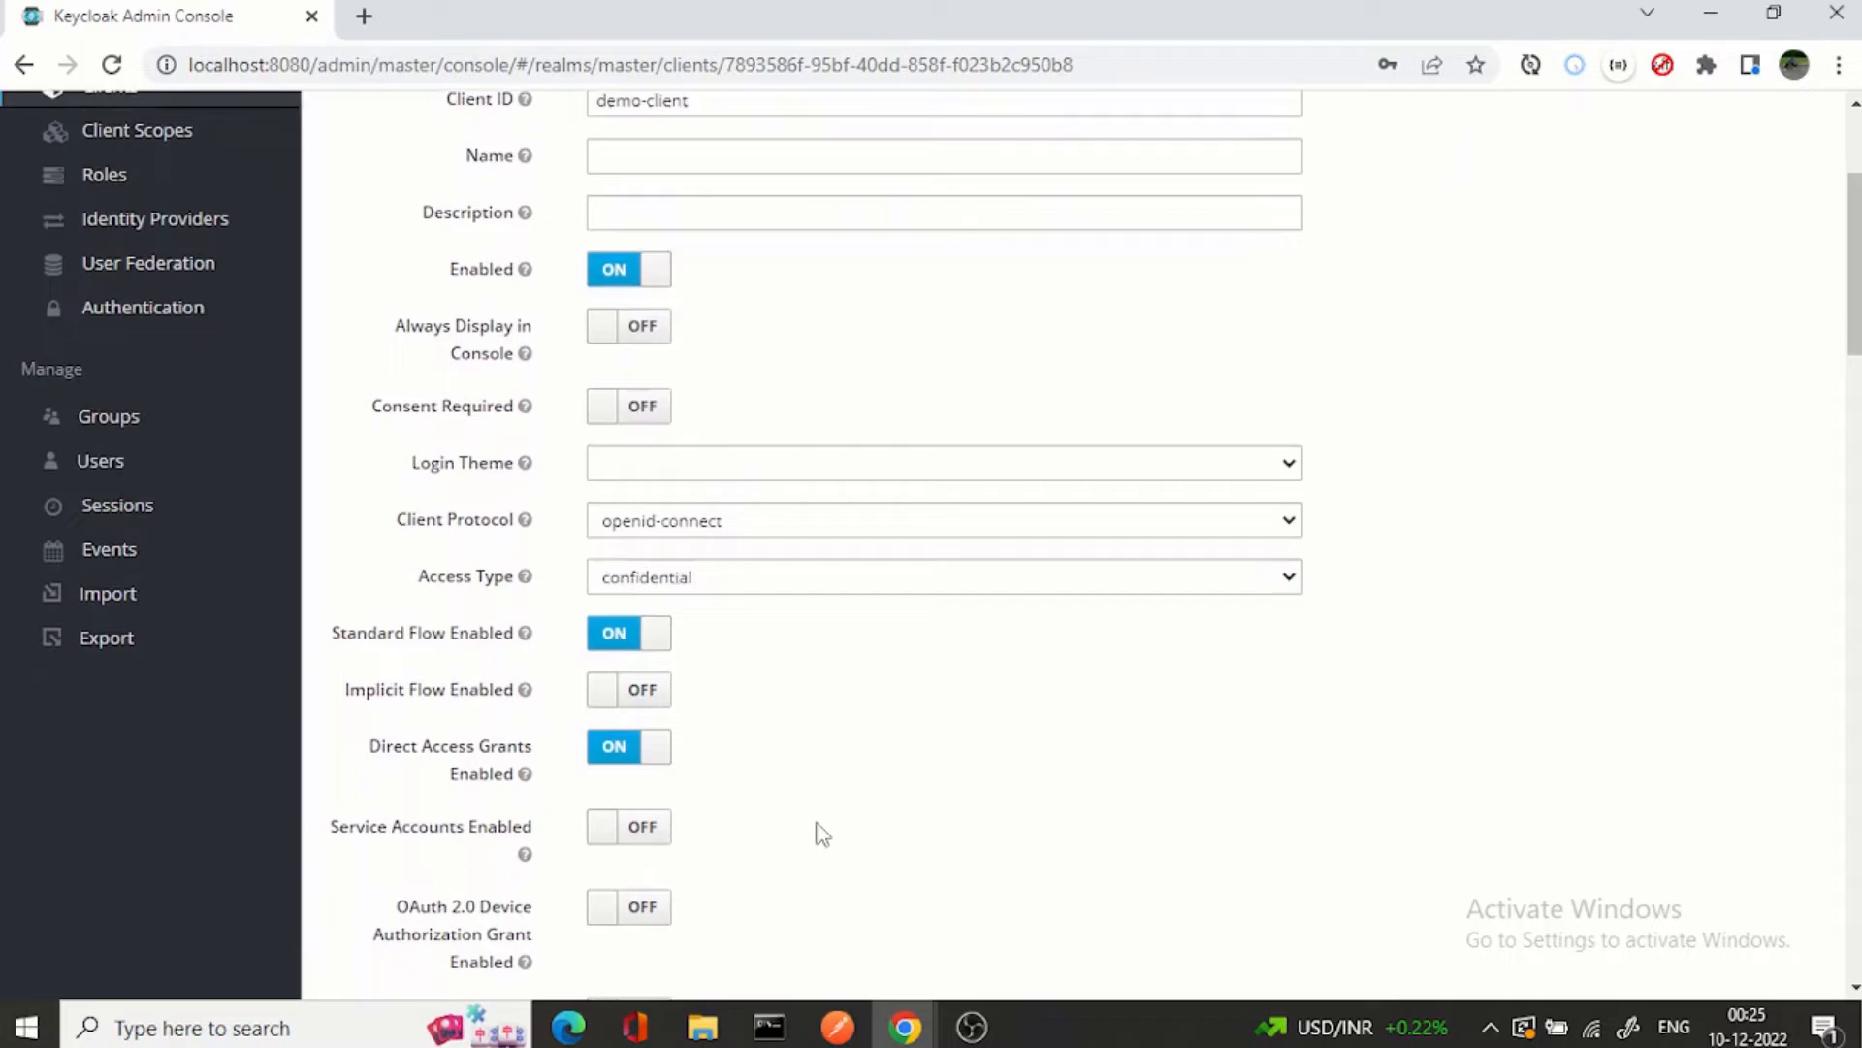
pyautogui.scroll(-1, 816, 833)
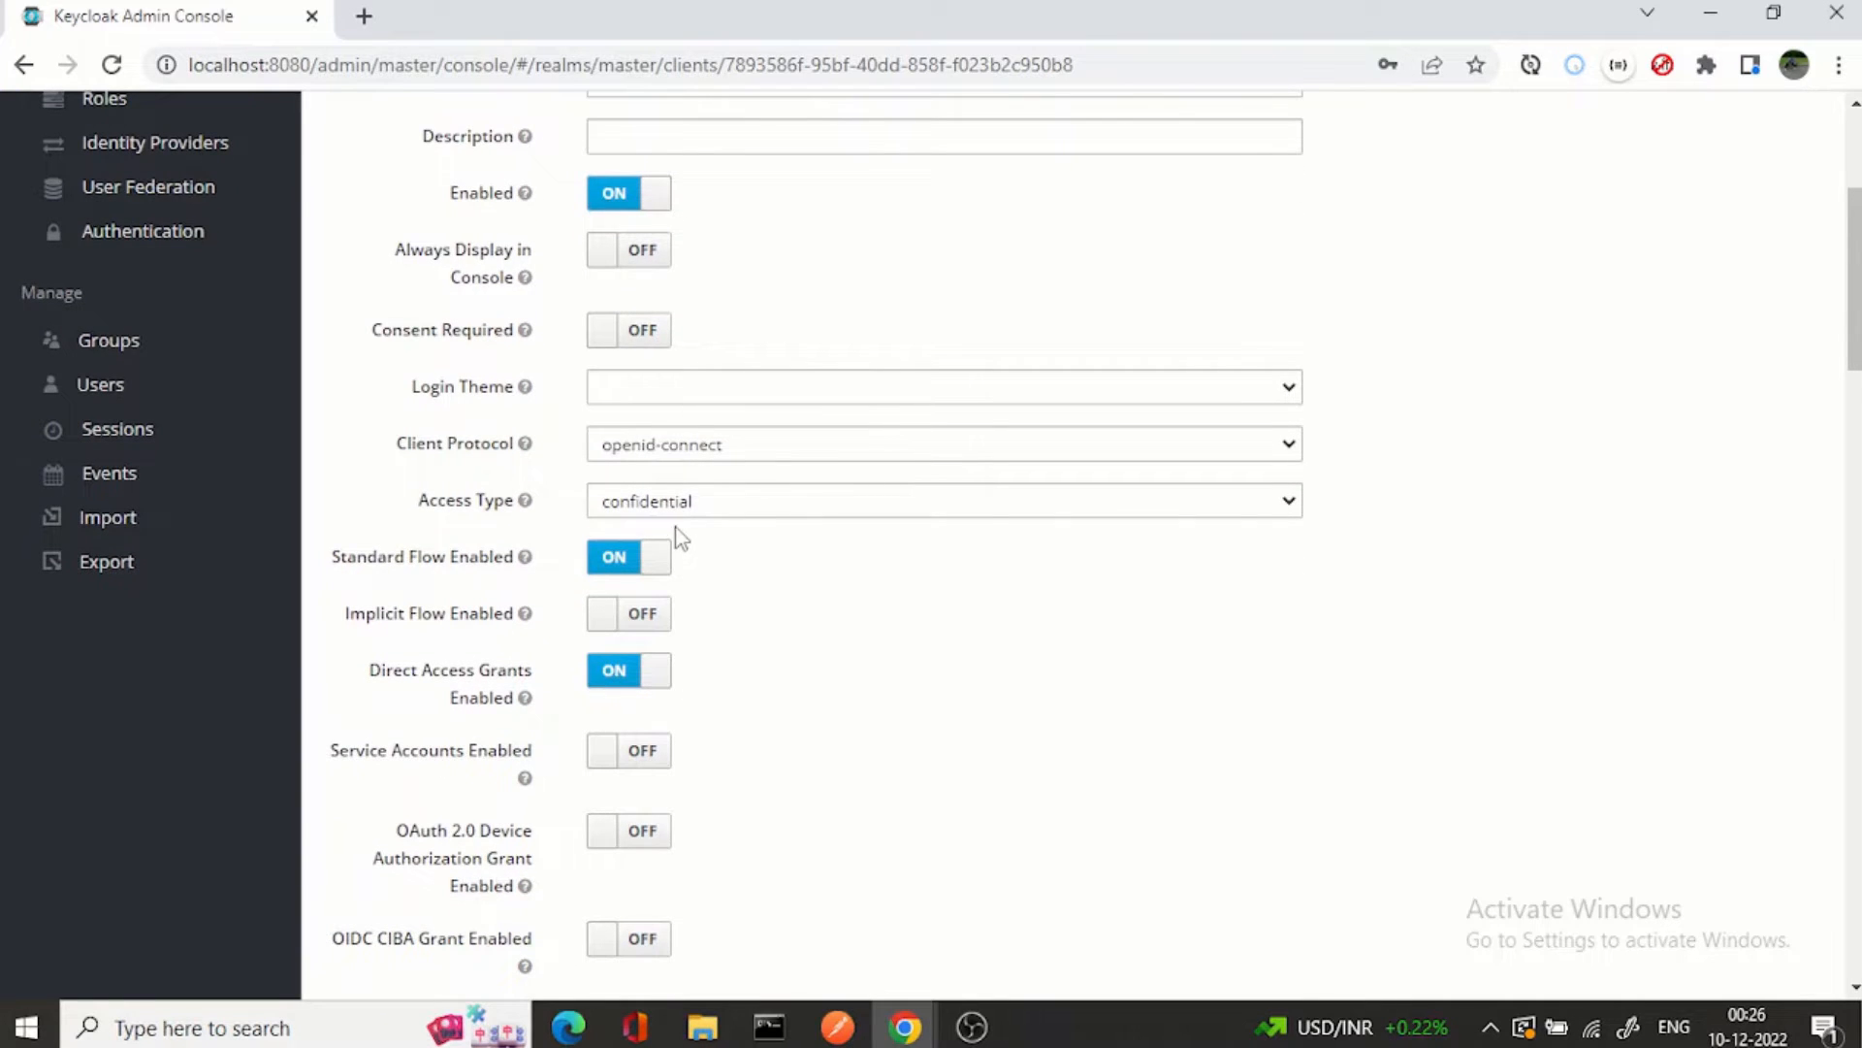
pyautogui.click(638, 506)
pyautogui.click(330, 754)
pyautogui.moveTo(329, 753); pyautogui.dragTo(539, 769)
pyautogui.scroll(-4, 812, 619)
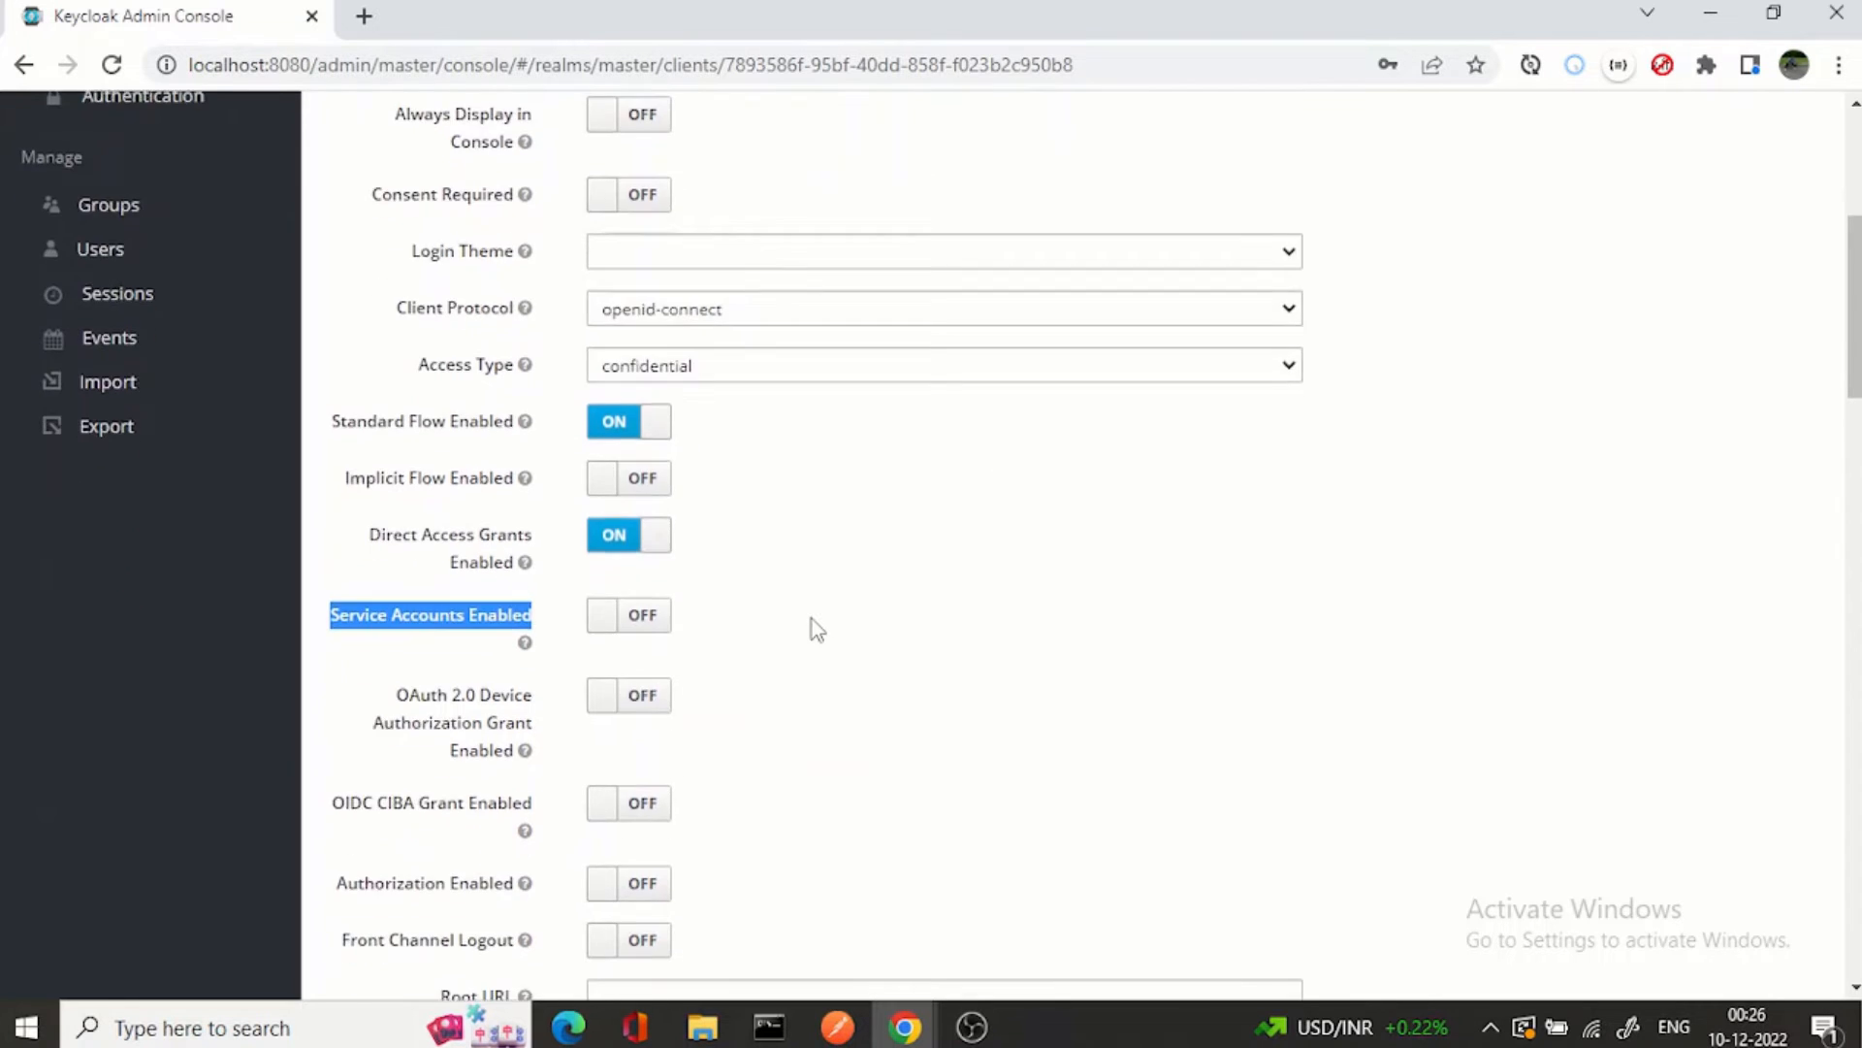
pyautogui.scroll(-4, 811, 619)
pyautogui.scroll(-4, 813, 619)
pyautogui.scroll(-4, 812, 619)
pyautogui.scroll(-3, 801, 679)
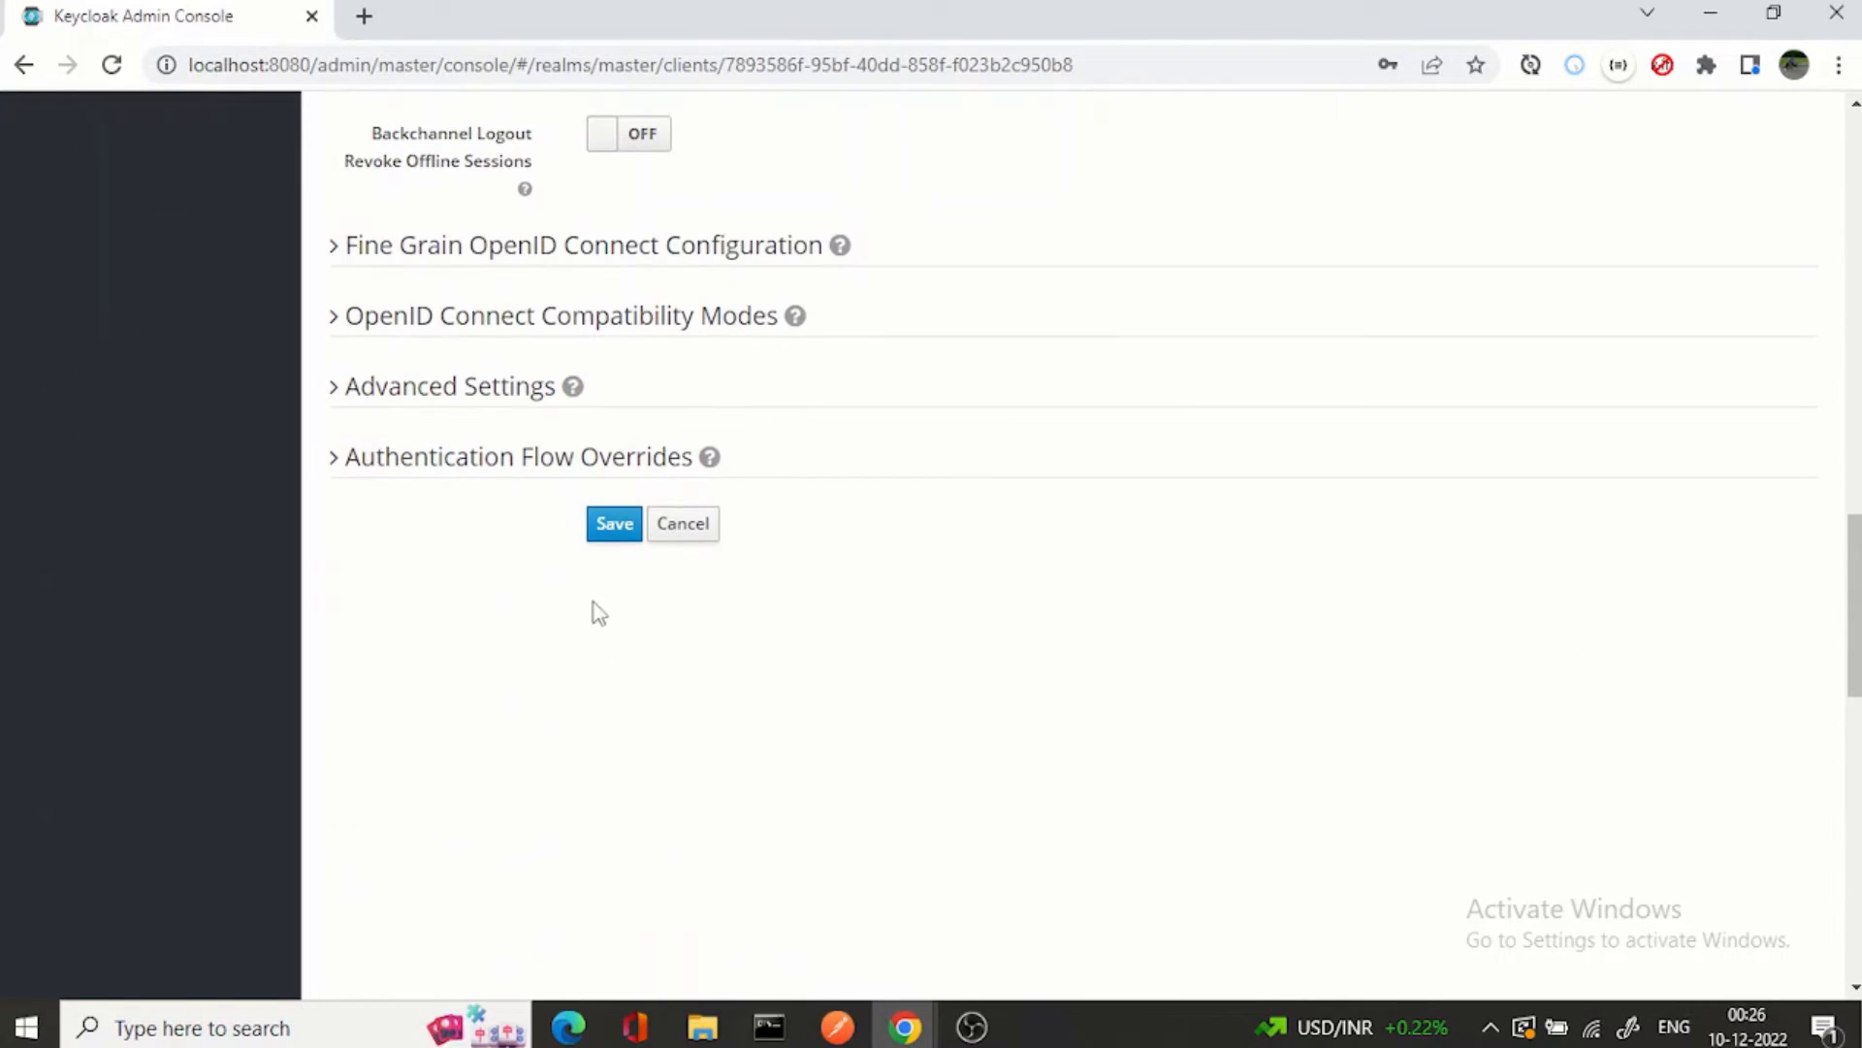
# Step: Save the confidential settings and begin filling in a Valid Redirect URI after the error
pyautogui.click(615, 521)
pyautogui.scroll(4, 1121, 472)
pyautogui.scroll(3, 1100, 505)
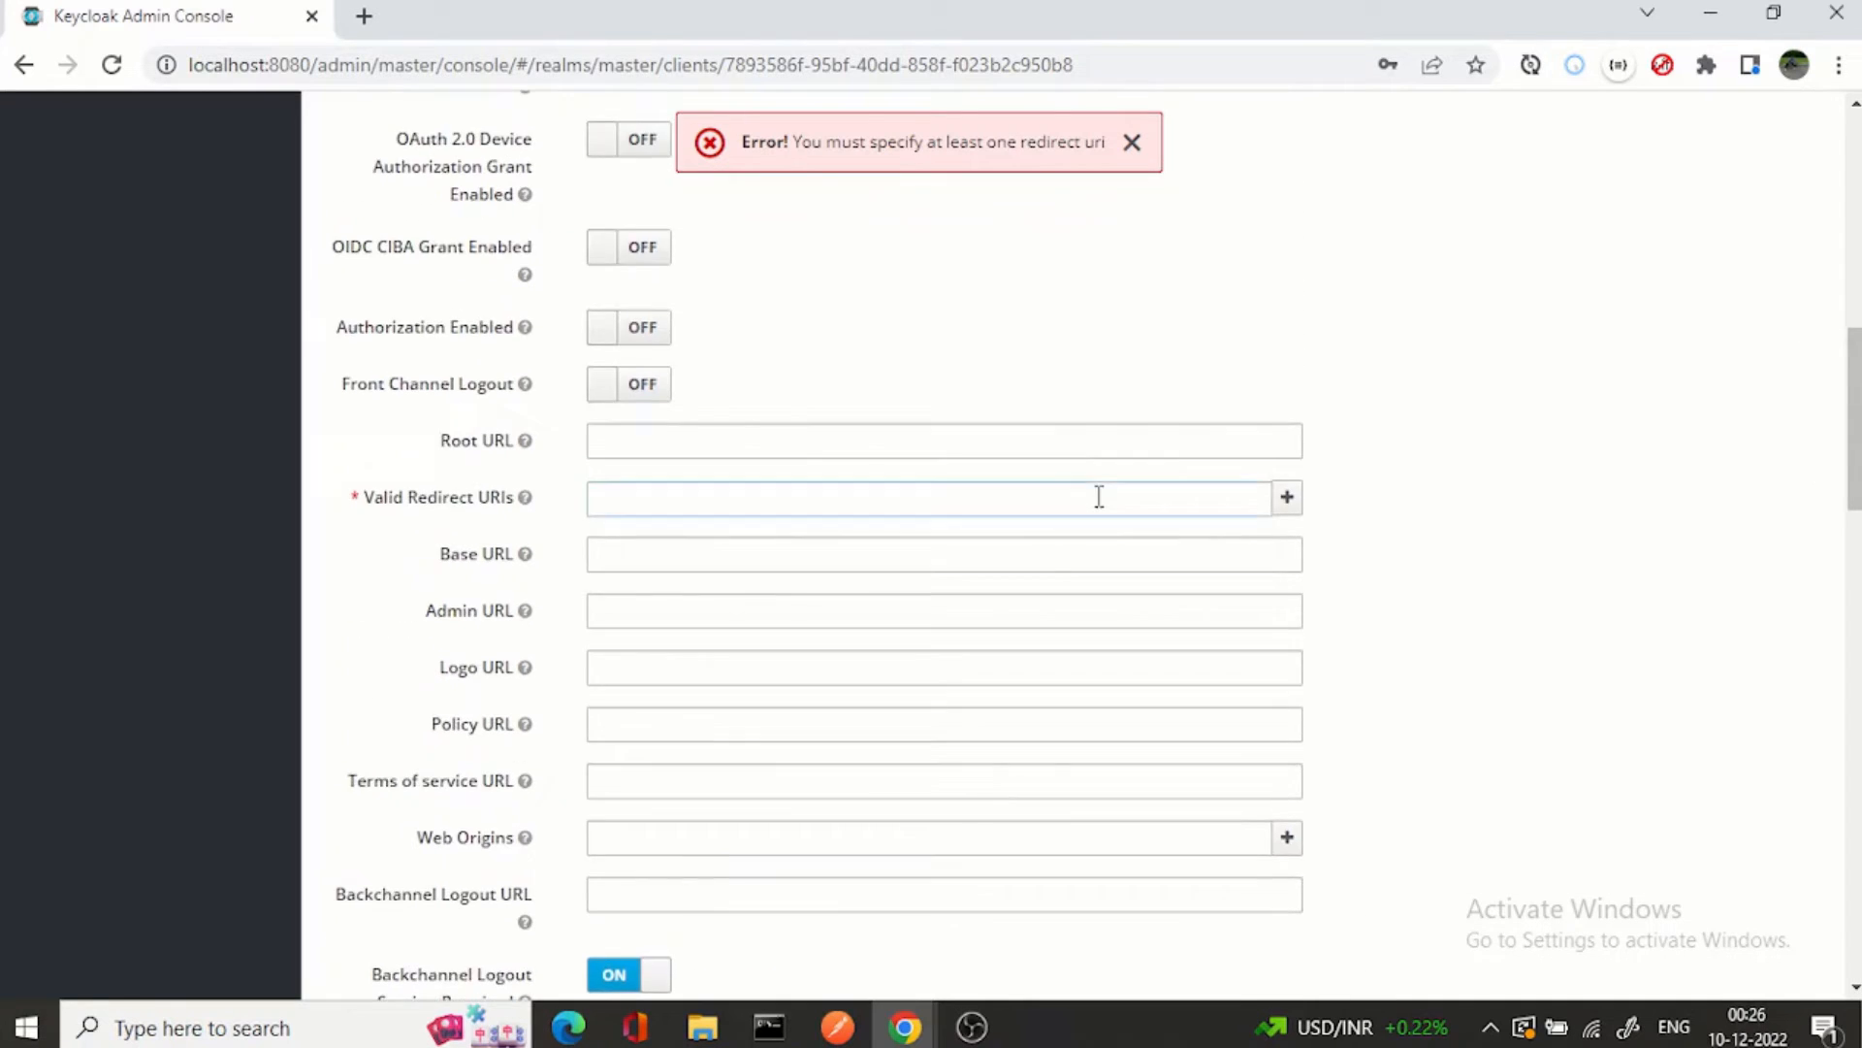
pyautogui.scroll(3, 1101, 506)
pyautogui.scroll(2, 1099, 505)
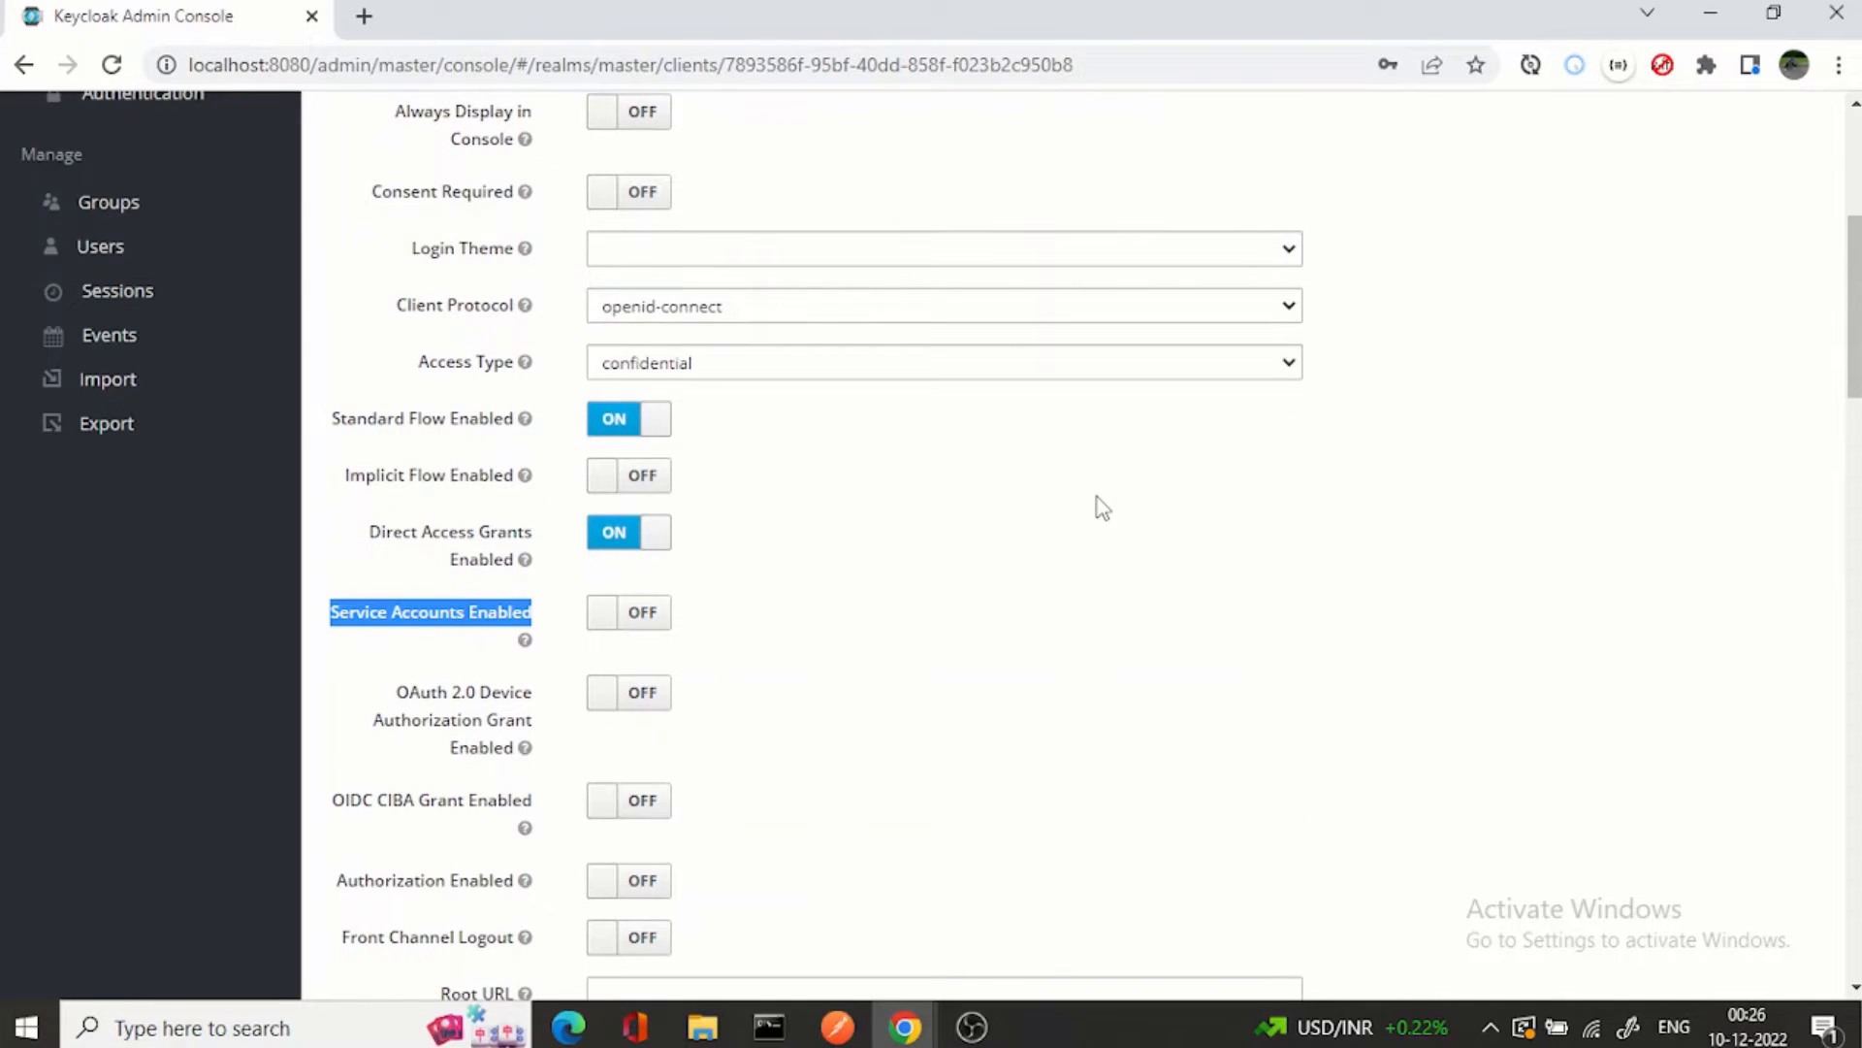
pyautogui.scroll(-3, 1100, 505)
pyautogui.scroll(-2, 1100, 505)
pyautogui.click(1017, 445)
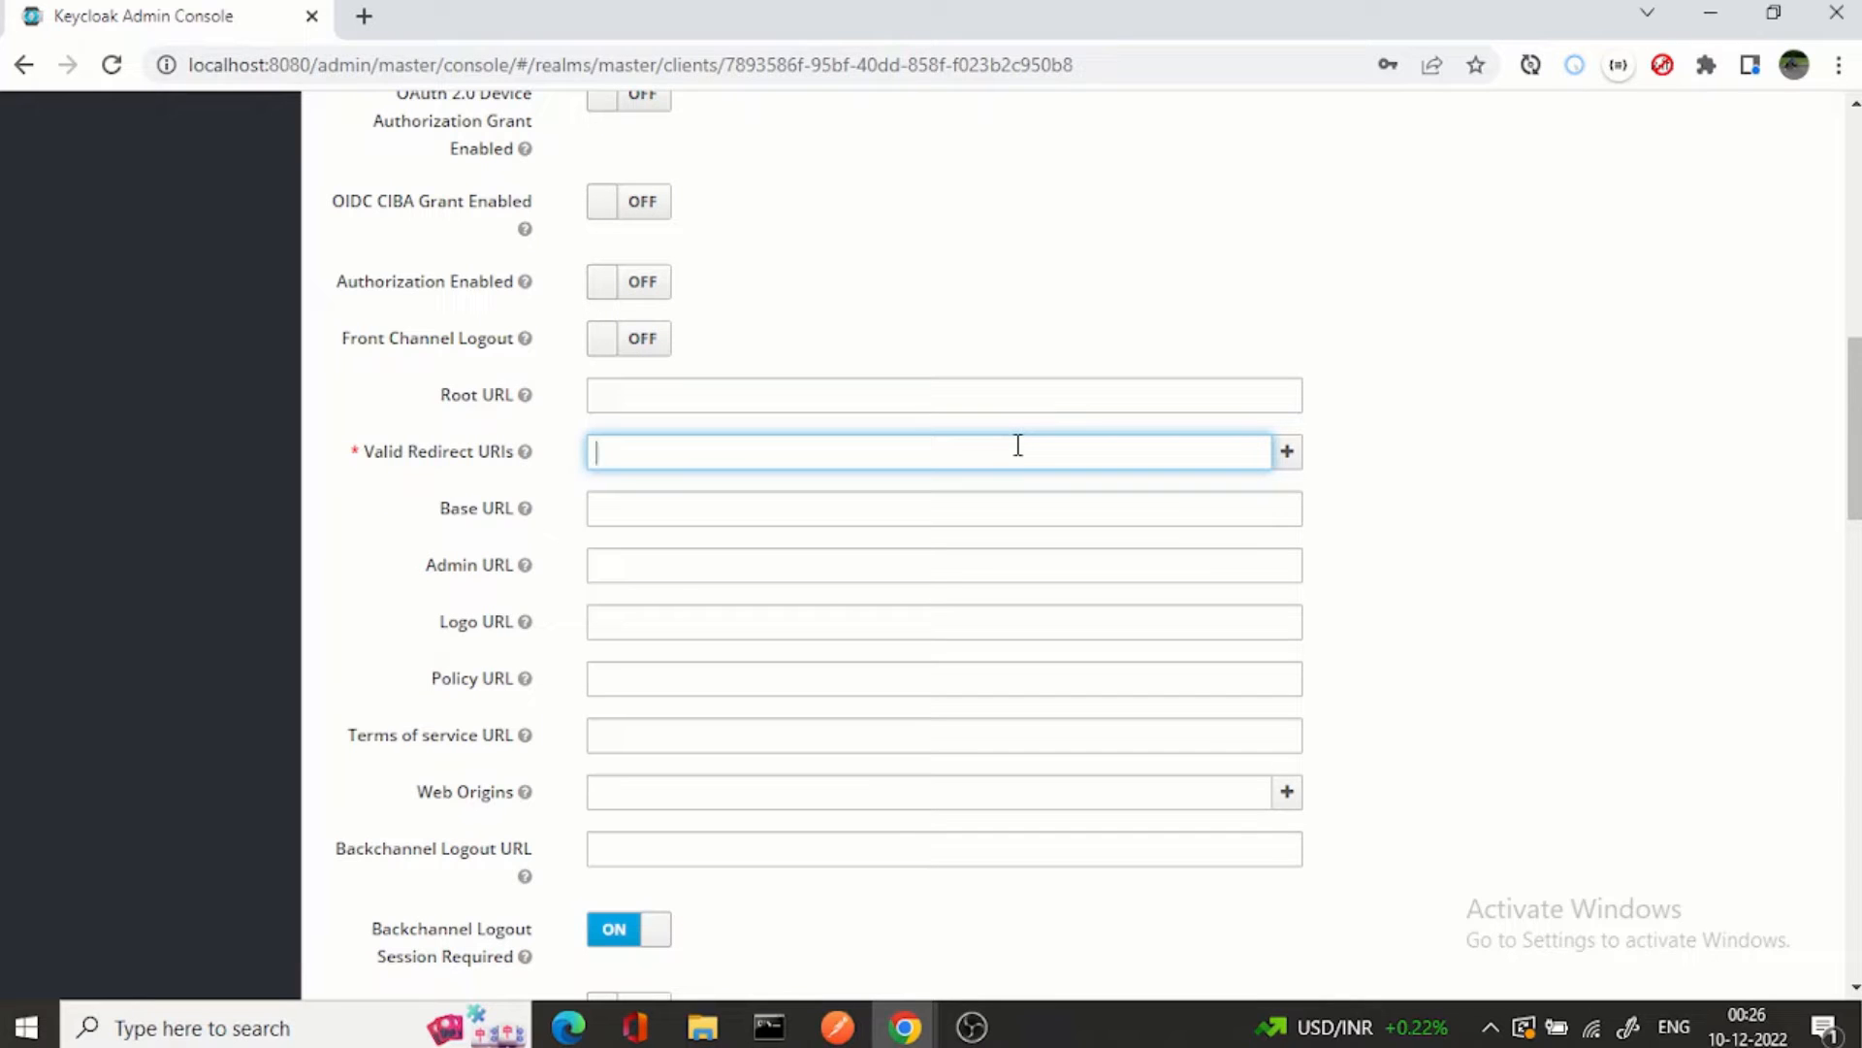
pyautogui.write('ht')
pyautogui.write('tp')
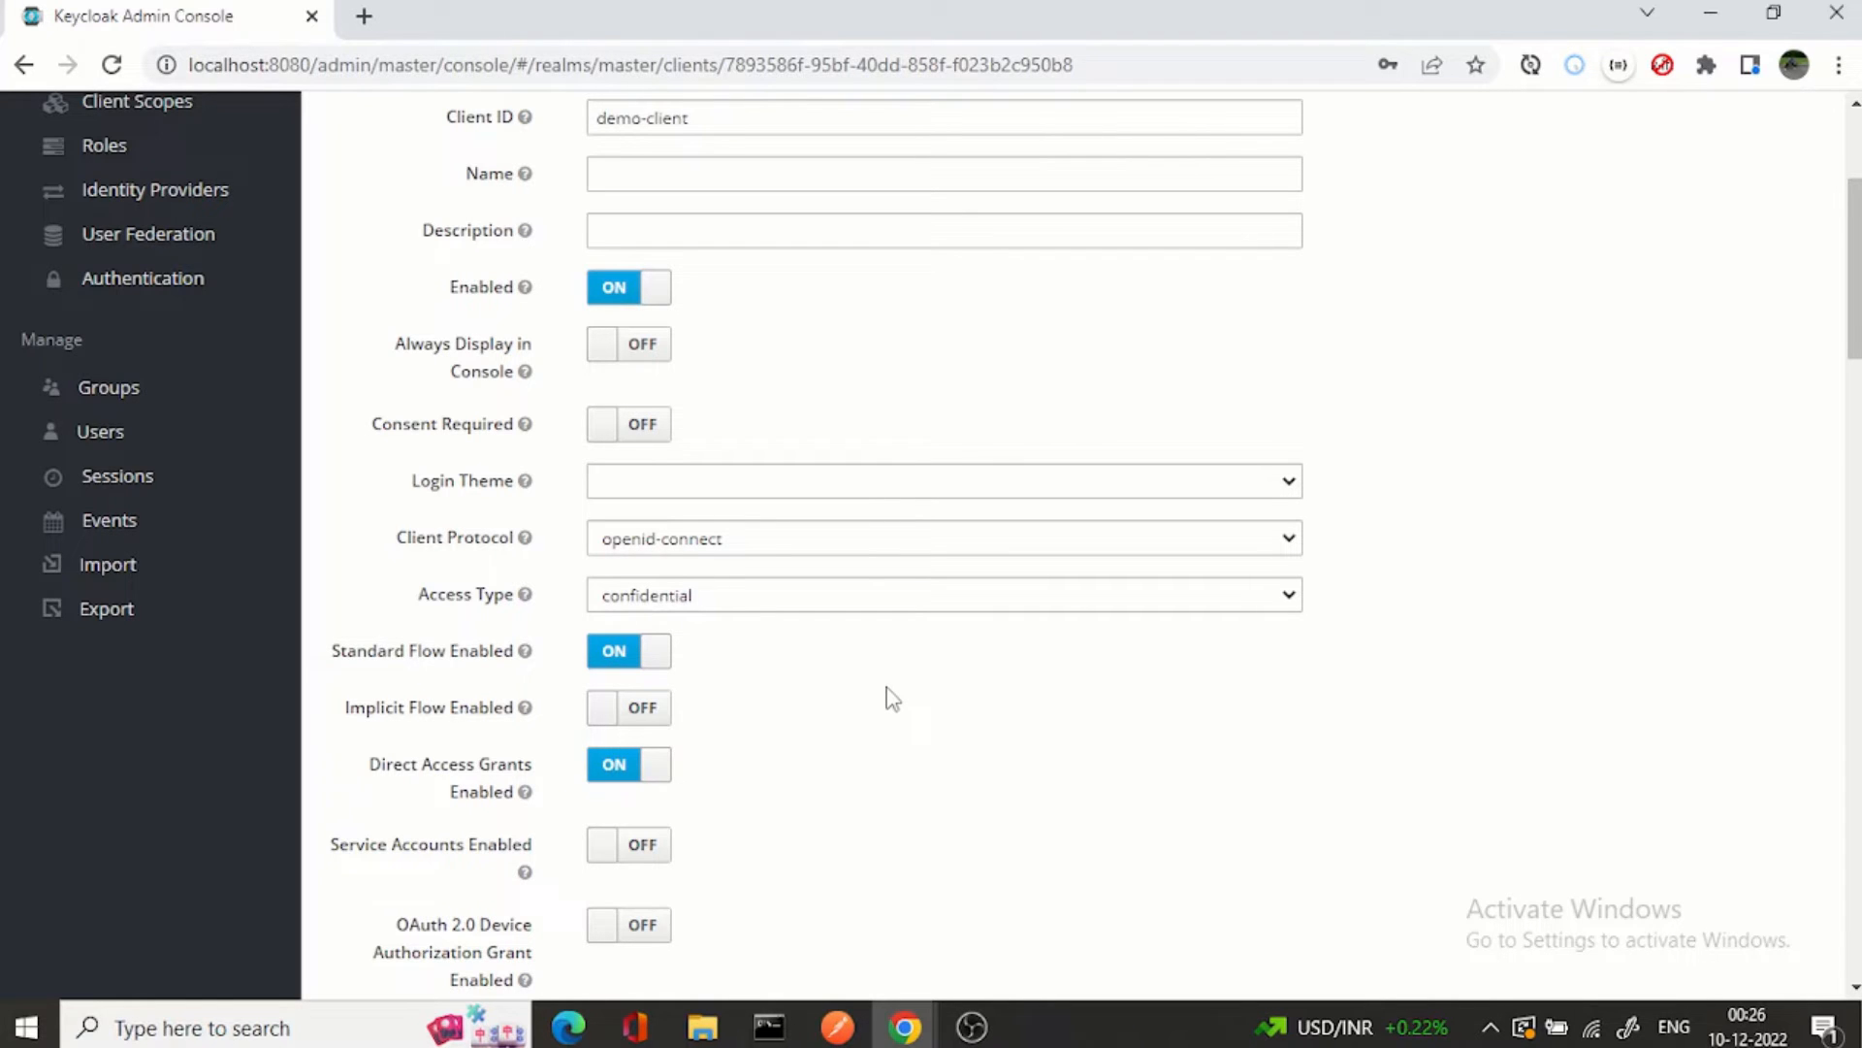
pyautogui.scroll(3, 893, 698)
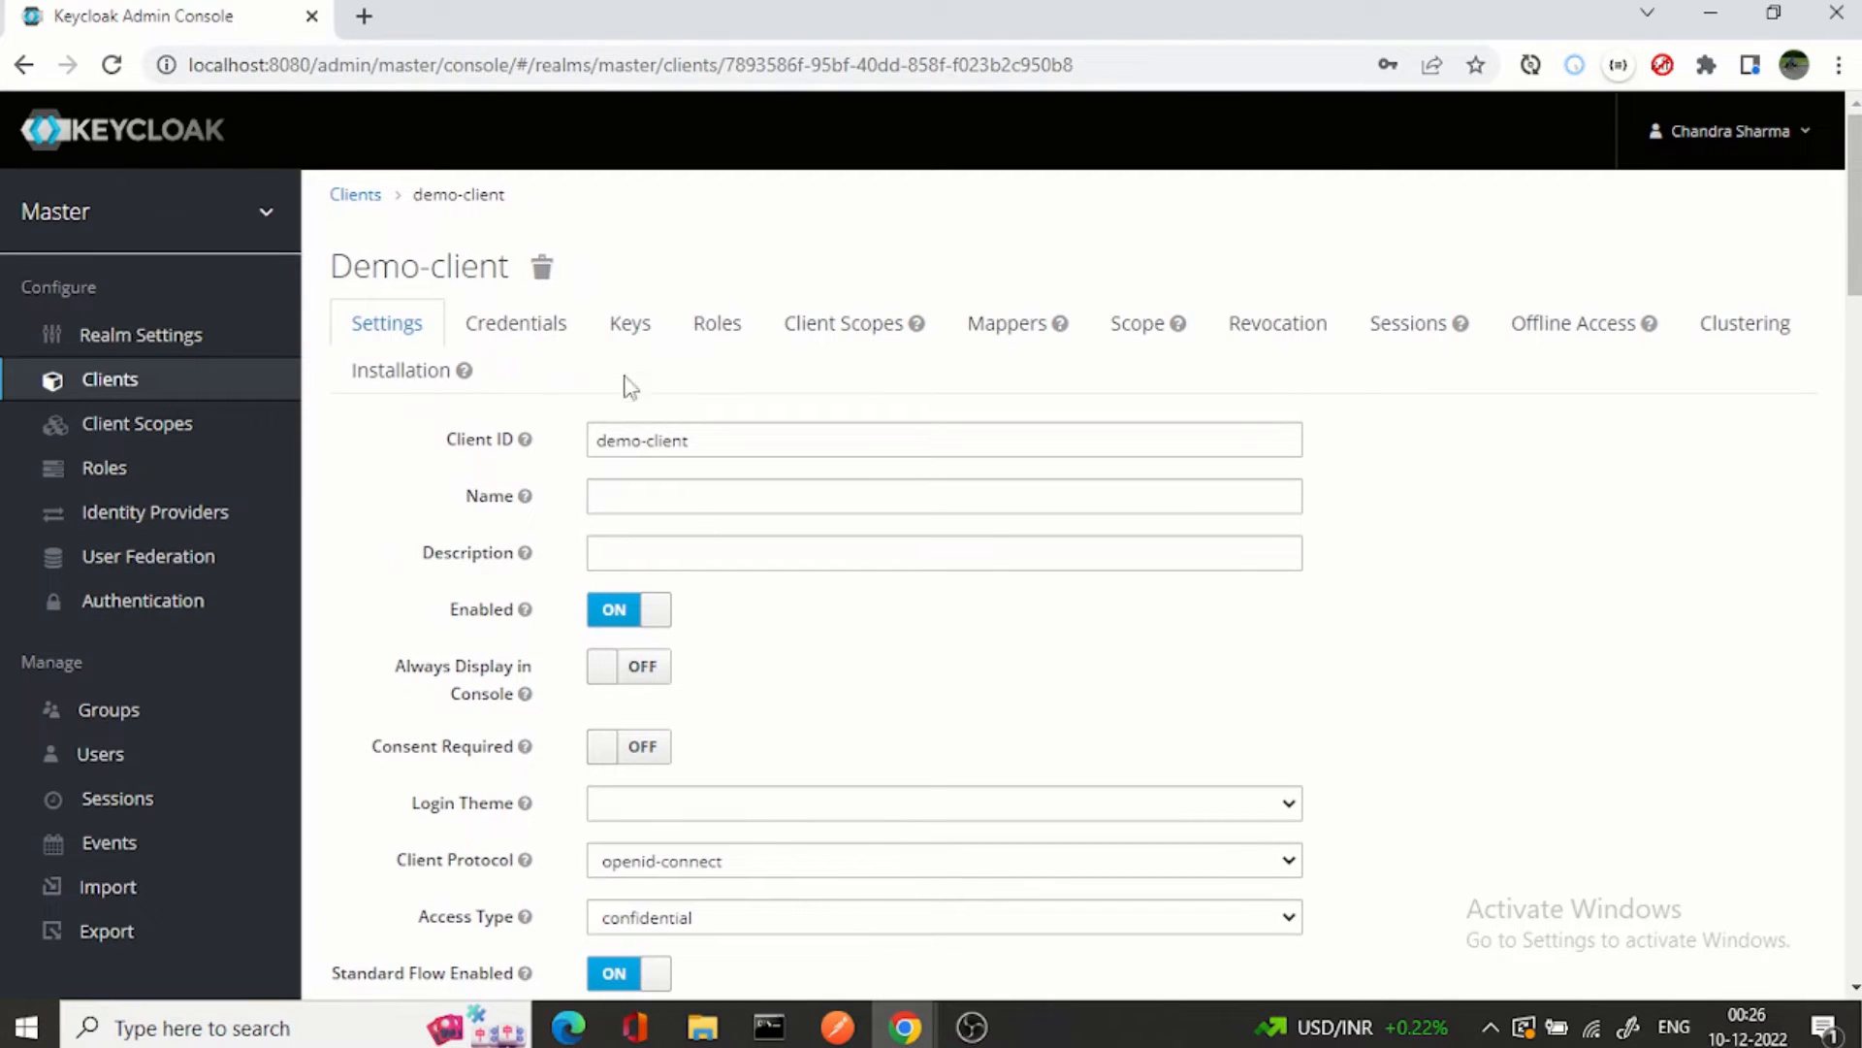
# Step: View demo-client's Credentials with its secret, then bring Postman's AccessTokenClientCreds request forward
pyautogui.click(520, 323)
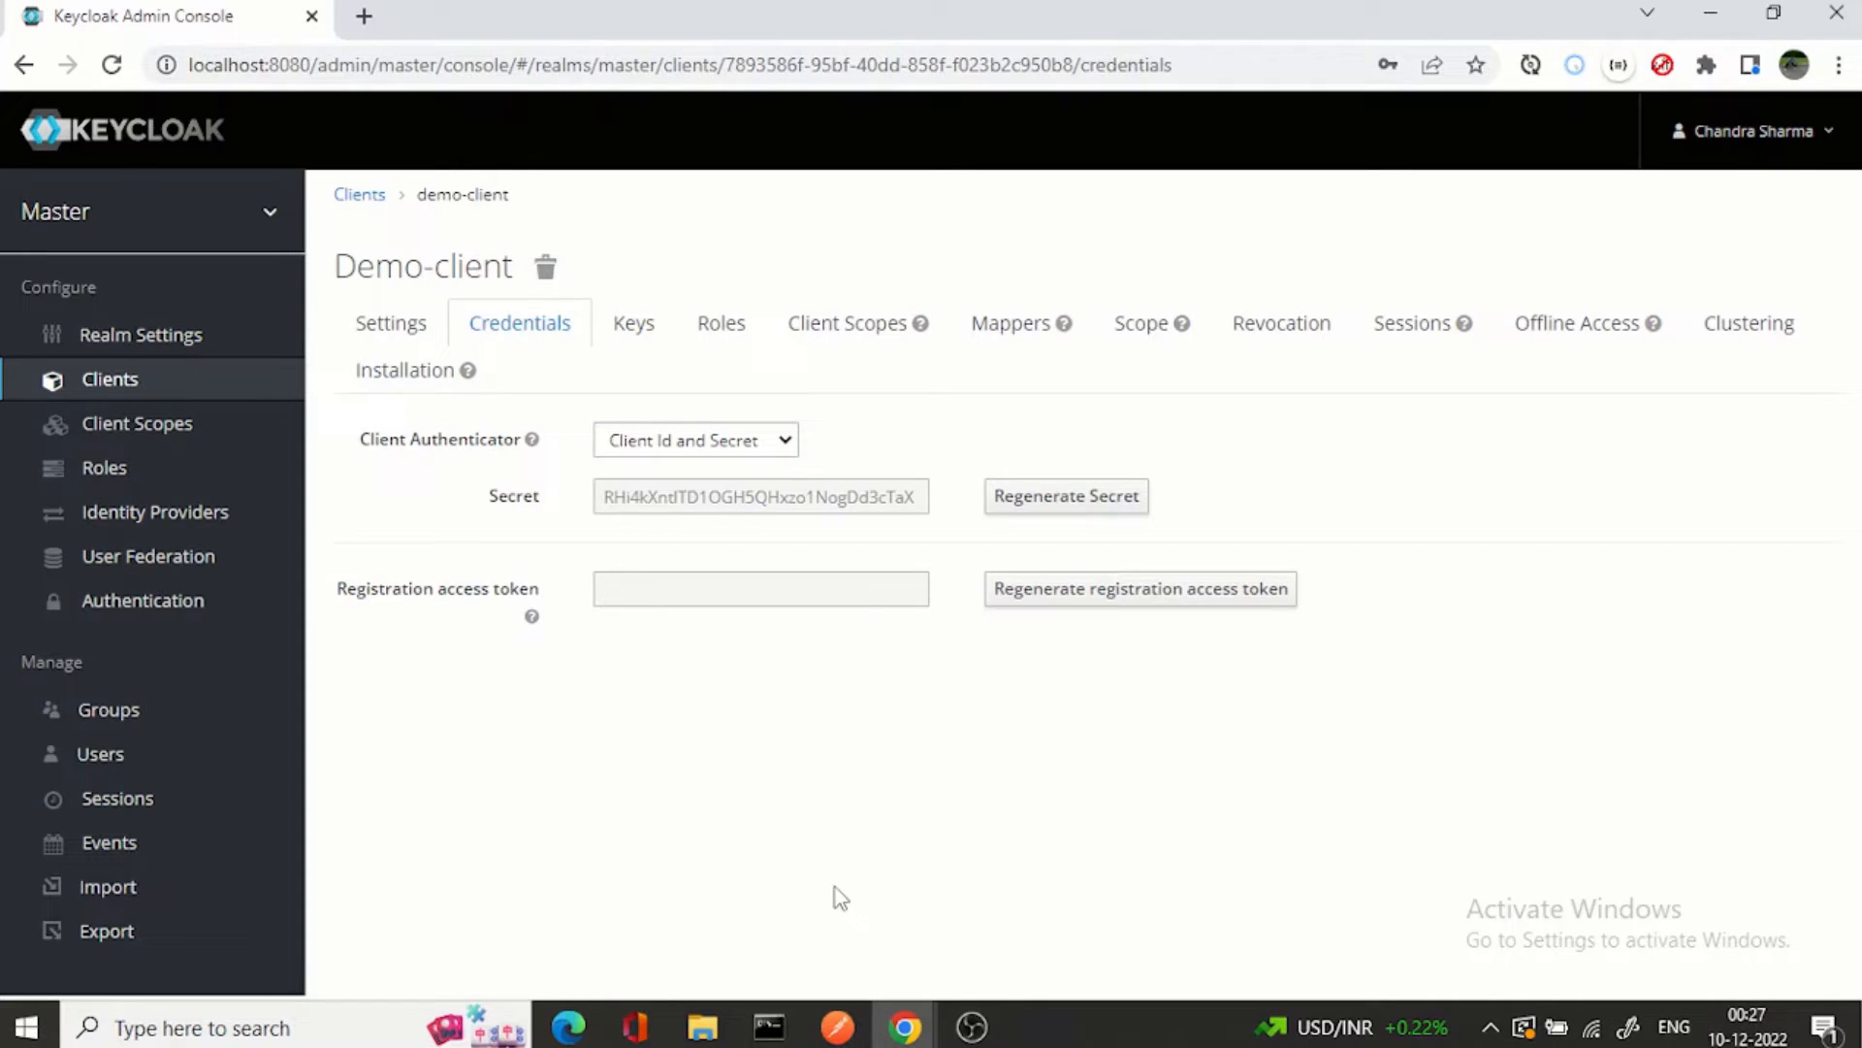
pyautogui.click(836, 1027)
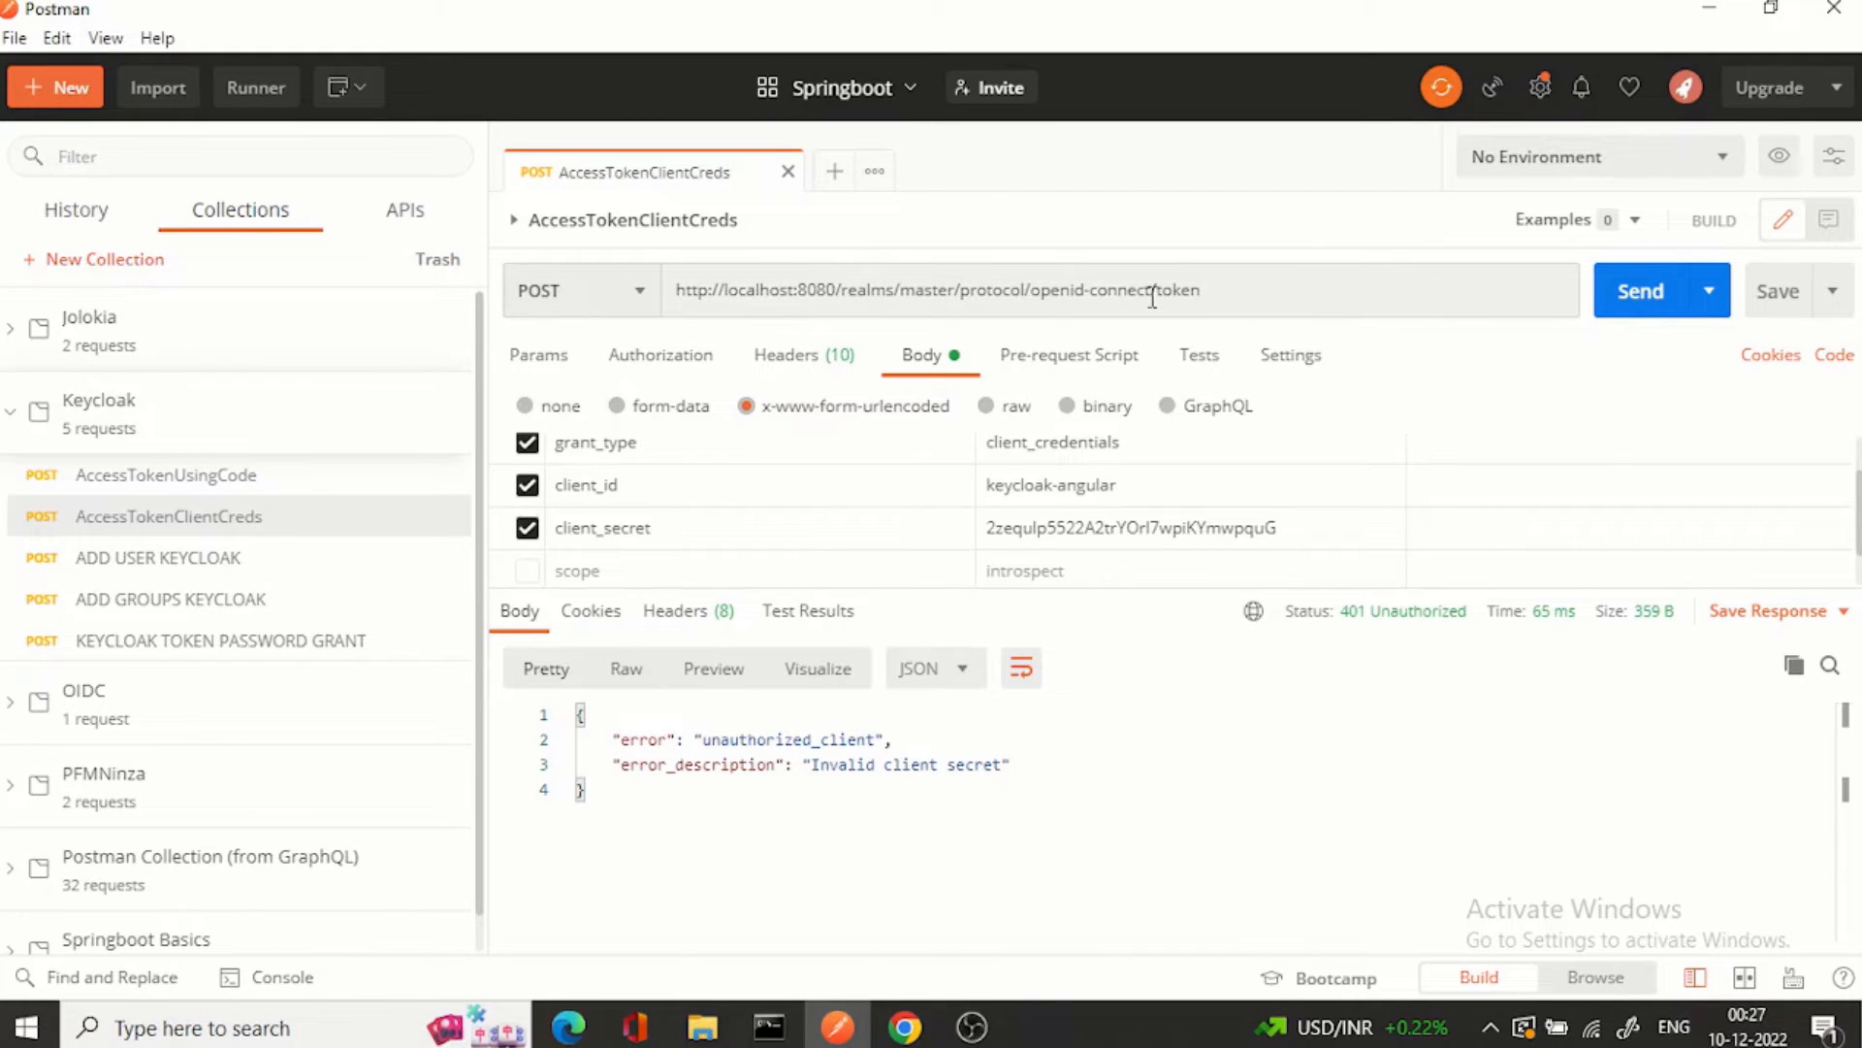
# Step: Review the master-realm token endpoint URL and the client_credentials grant_type in the request
pyautogui.click(1235, 291)
pyautogui.moveTo(1234, 291); pyautogui.dragTo(620, 301)
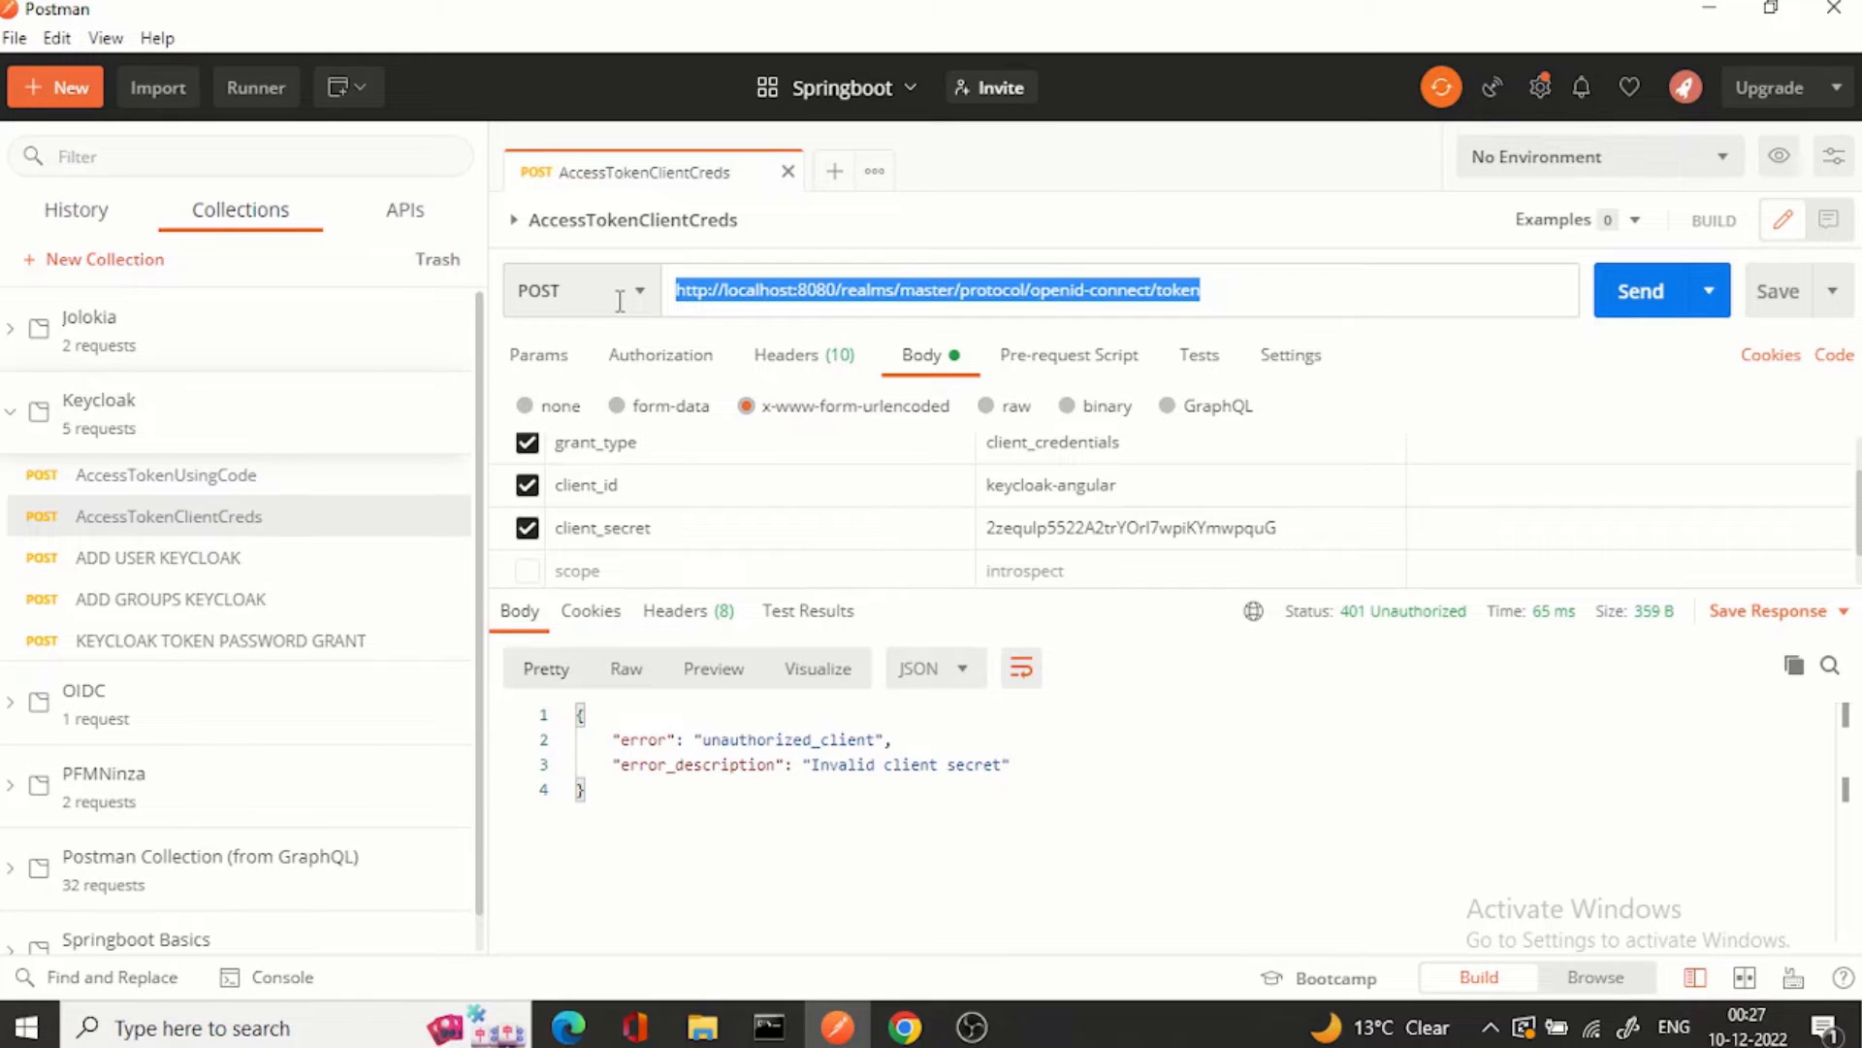
pyautogui.click(1245, 288)
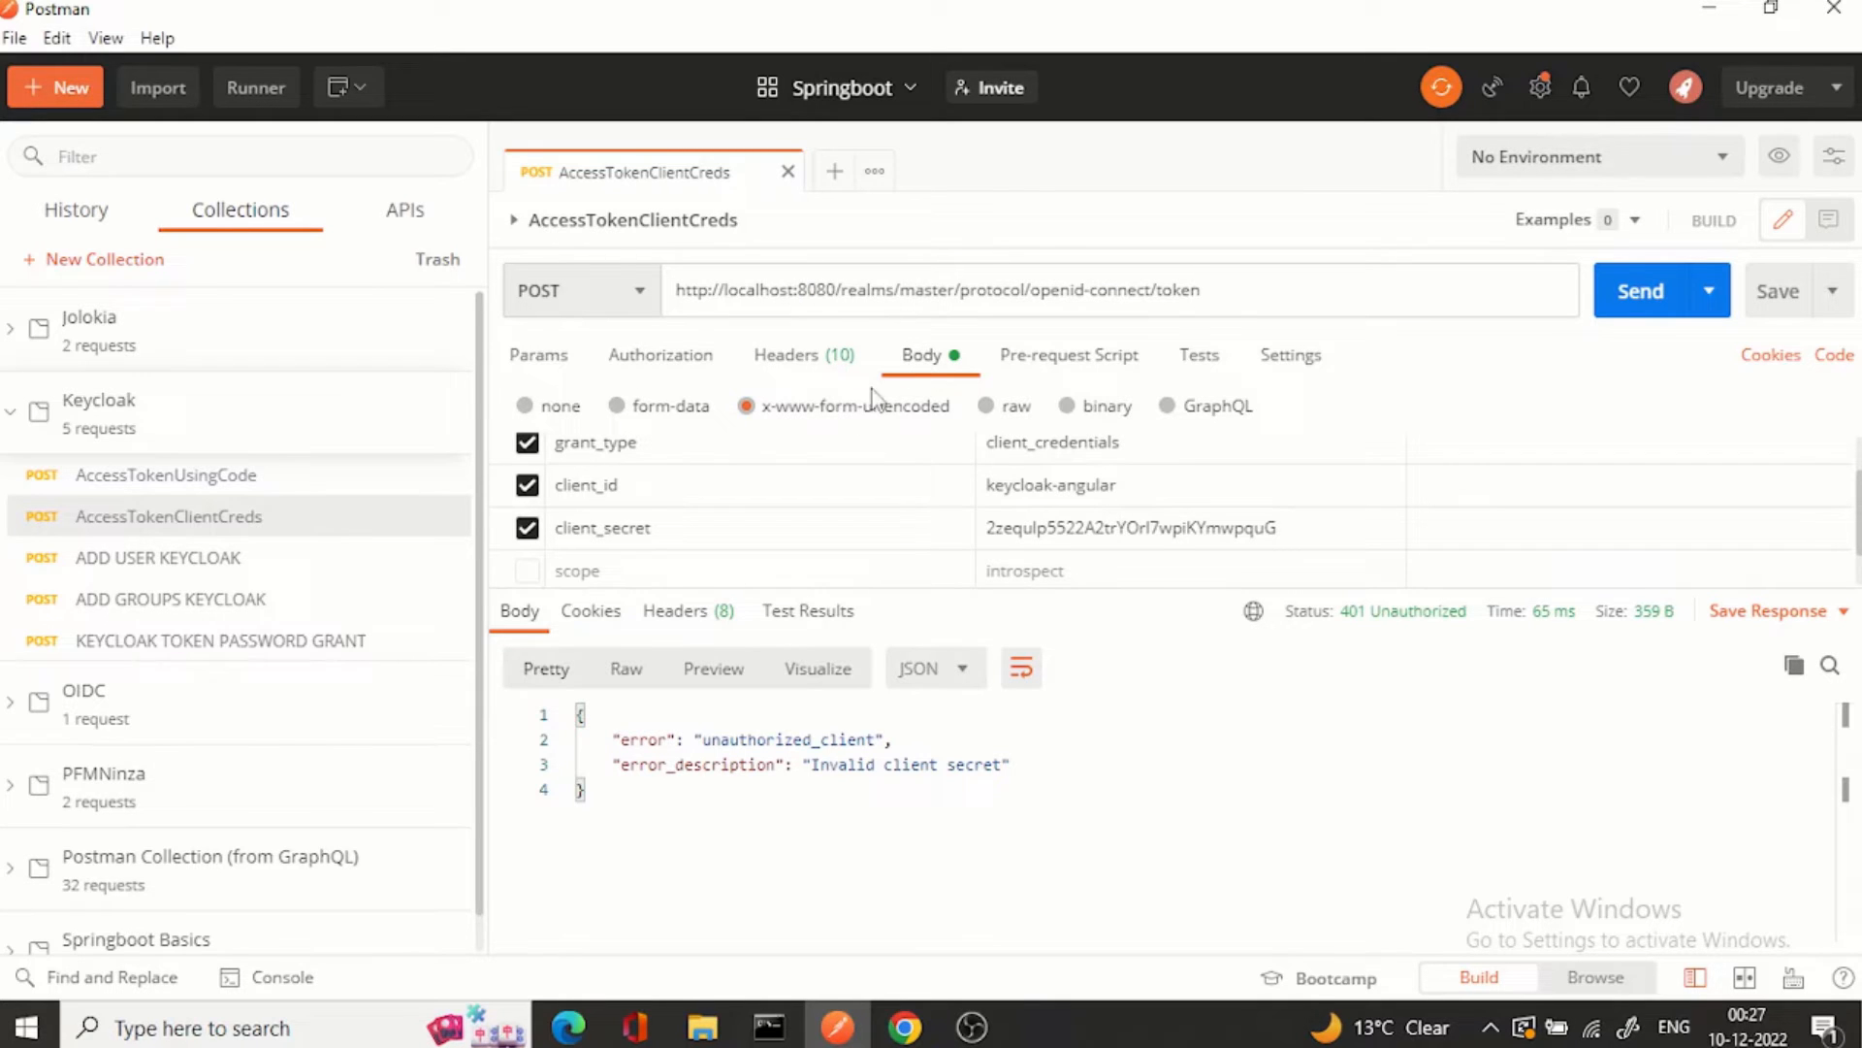
pyautogui.scroll(2, 709, 500)
pyautogui.scroll(-1, 709, 500)
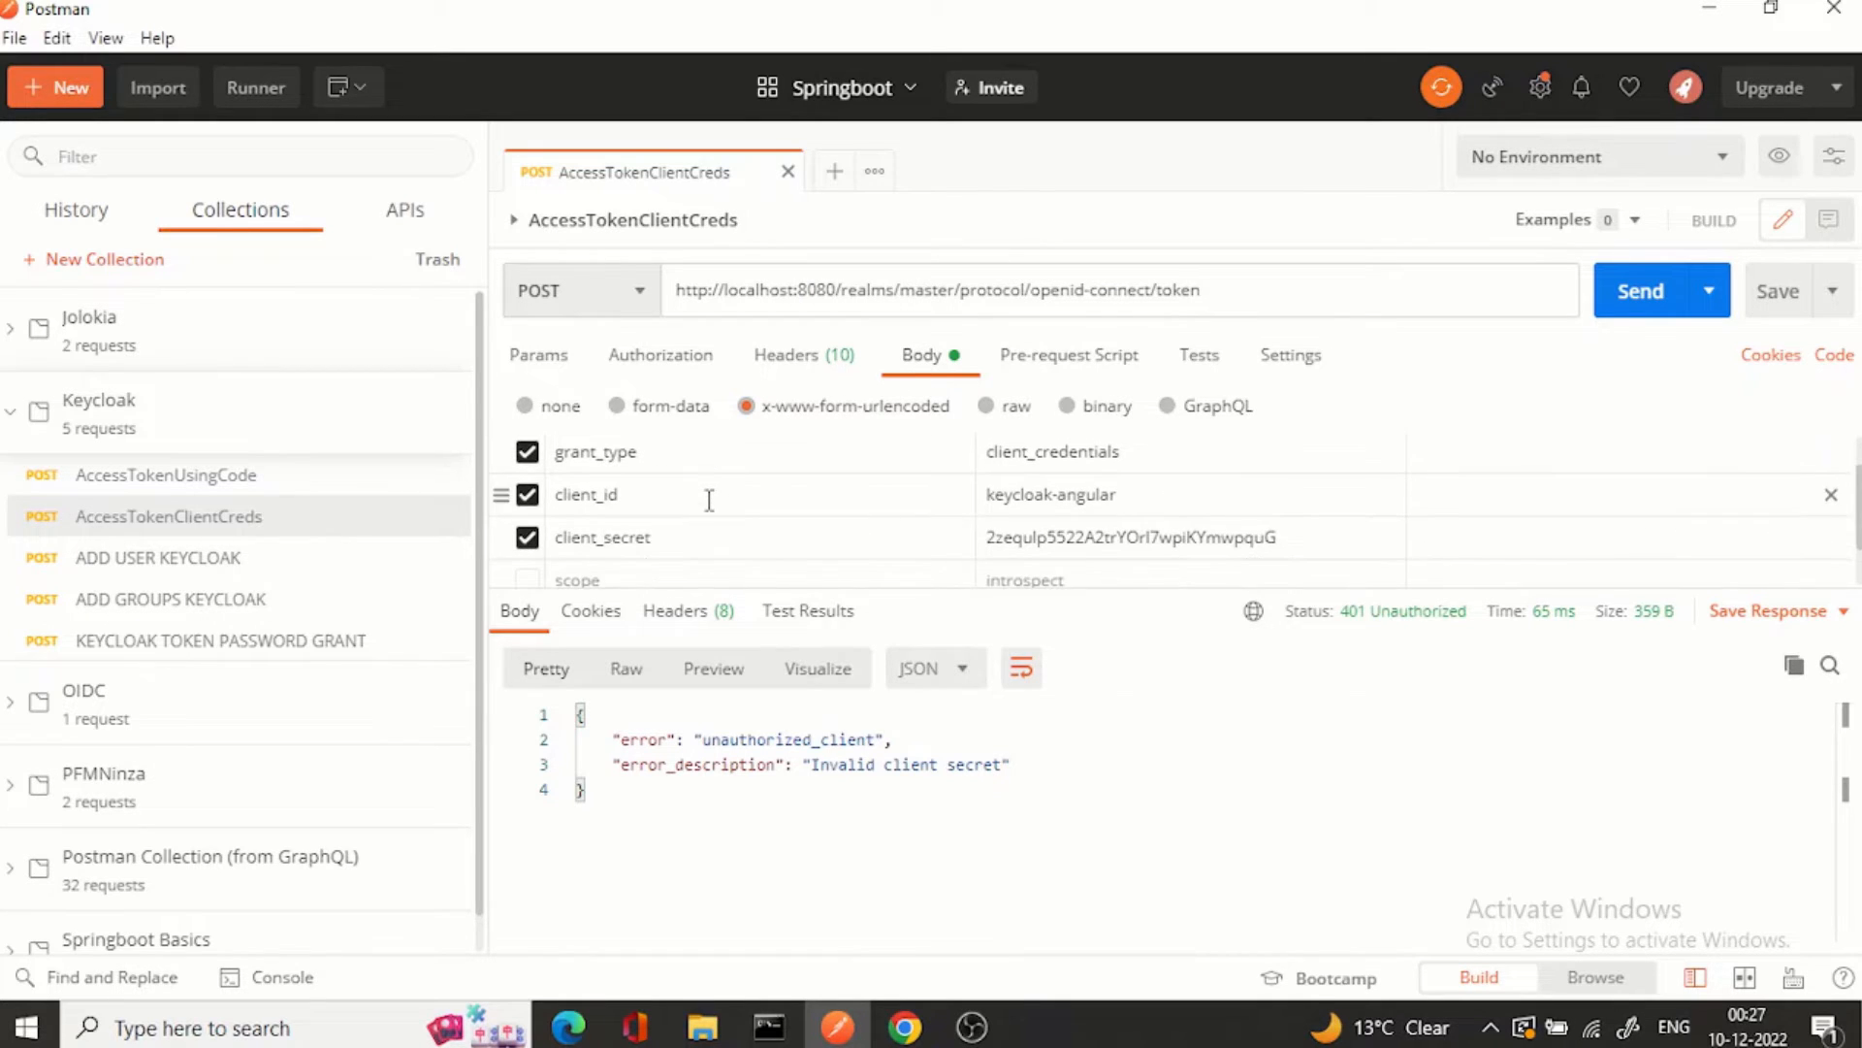
pyautogui.click(642, 451)
pyautogui.doubleClick(1053, 452)
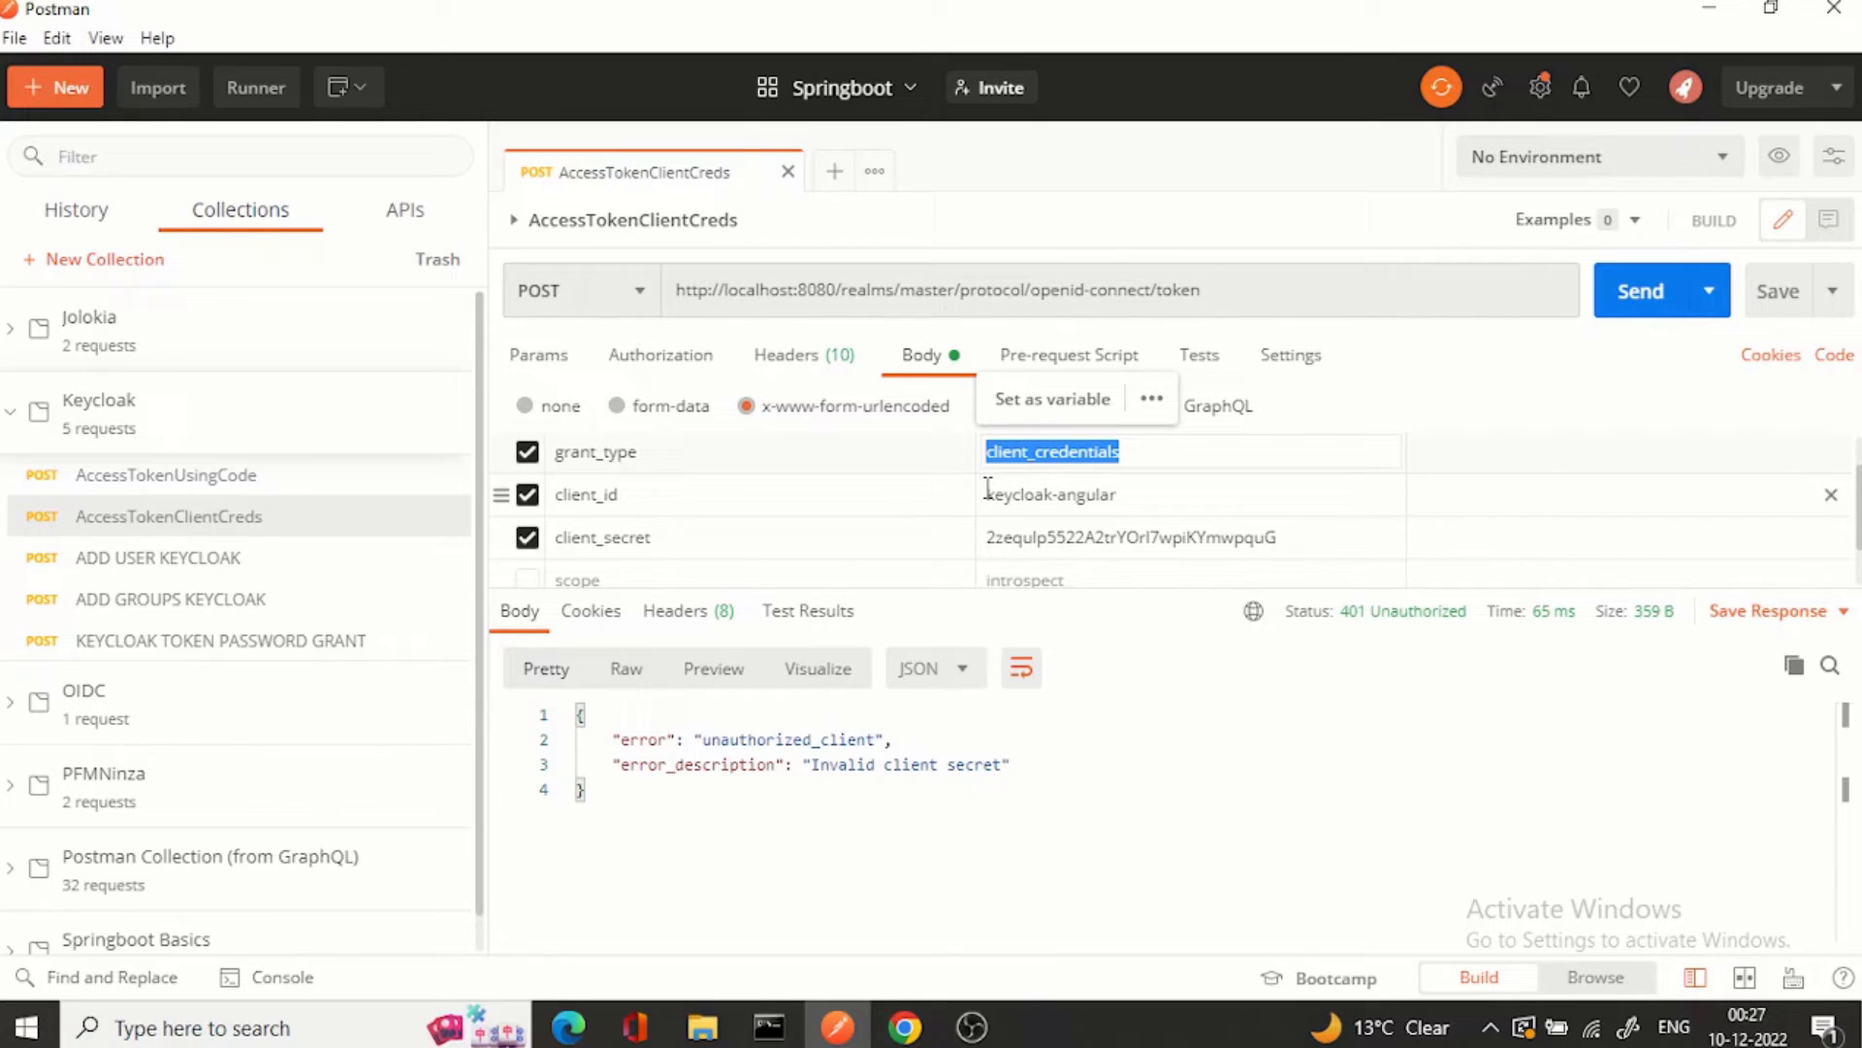
# Step: Replace client_id keycloak-angular with demo-client and select demo-client's secret in Keycloak
pyautogui.click(766, 501)
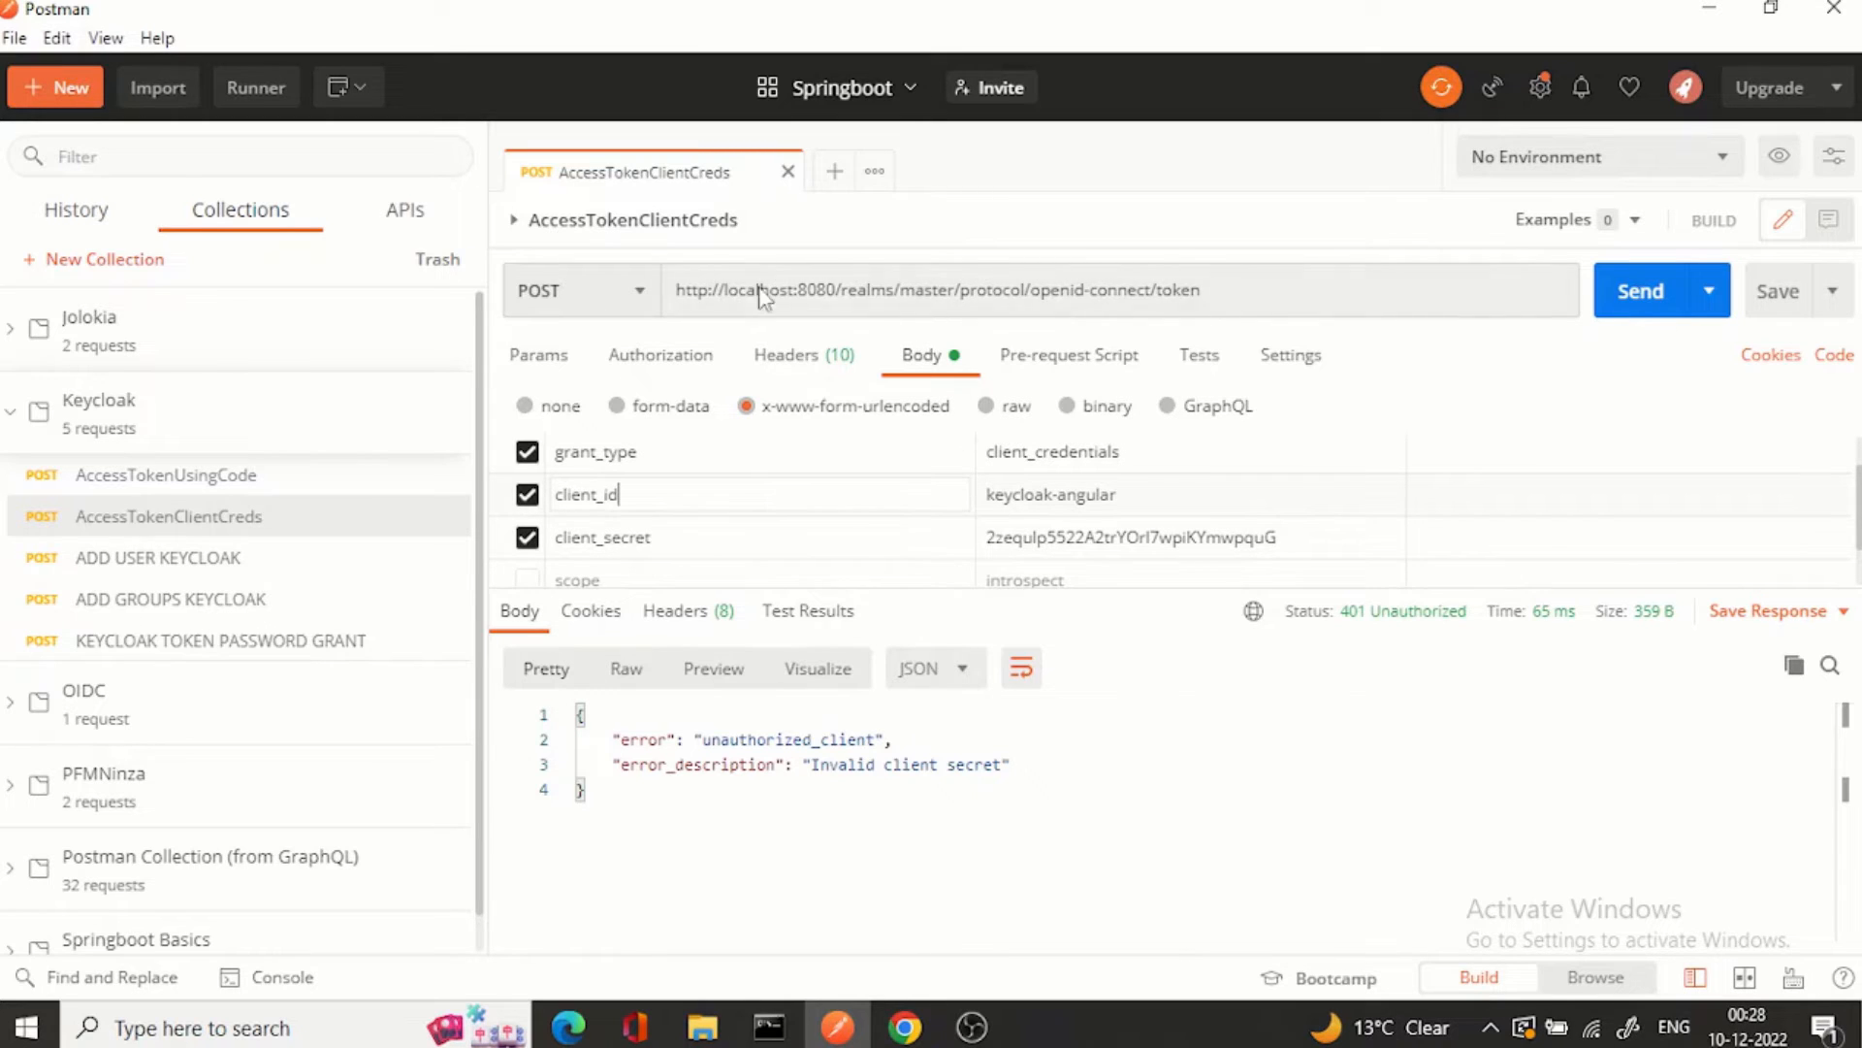
pyautogui.moveTo(1141, 493); pyautogui.dragTo(927, 502)
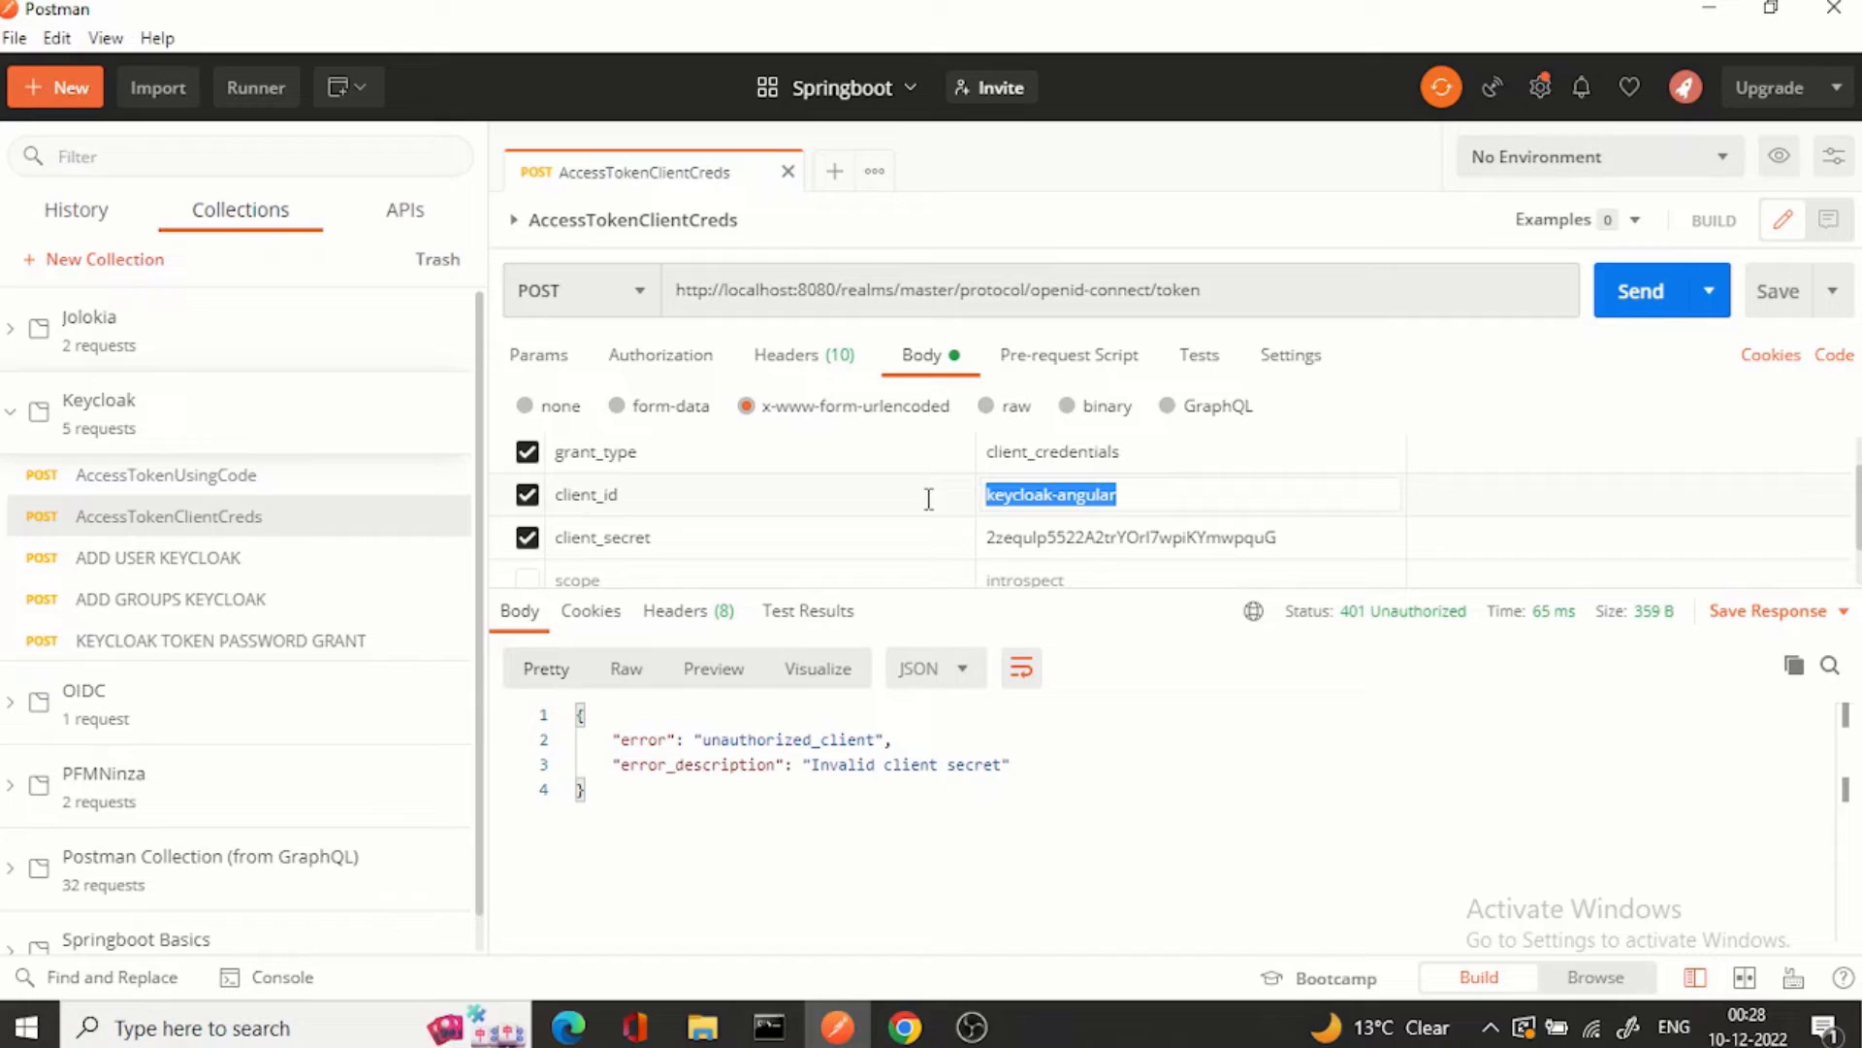
pyautogui.write('demo-client')
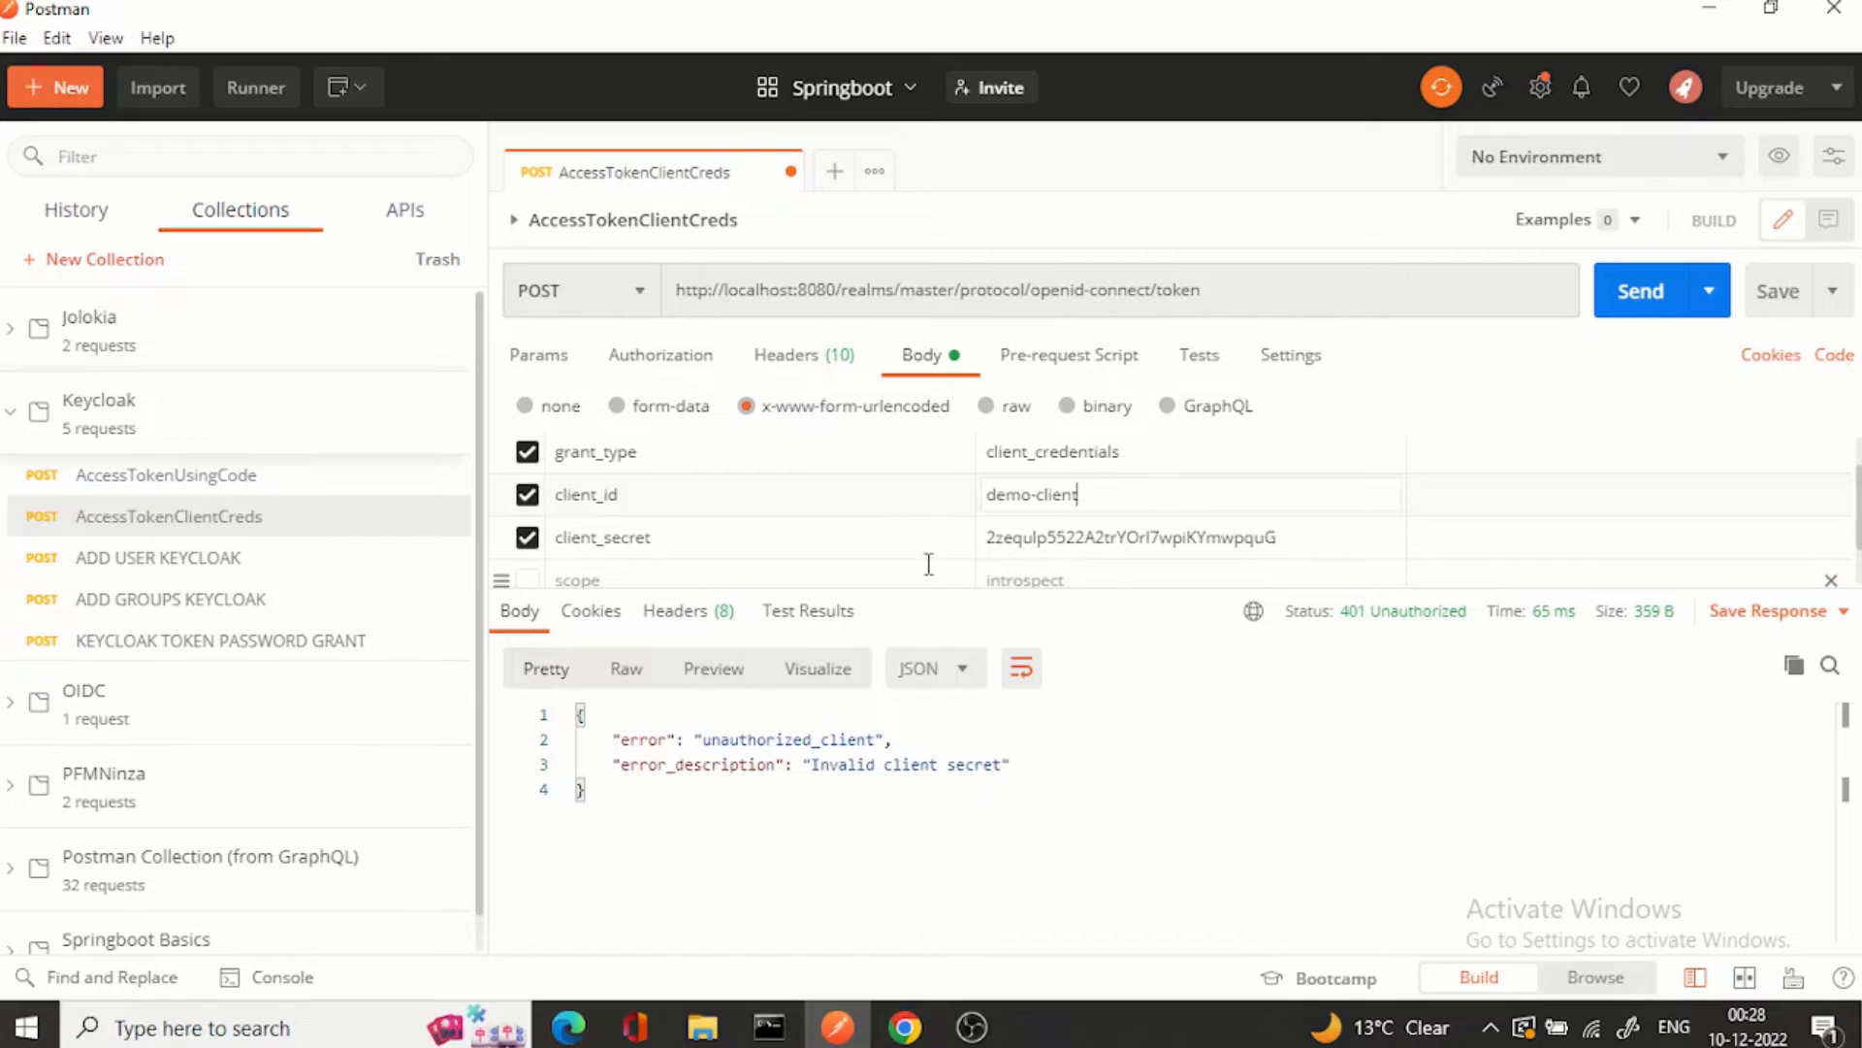
pyautogui.click(908, 1027)
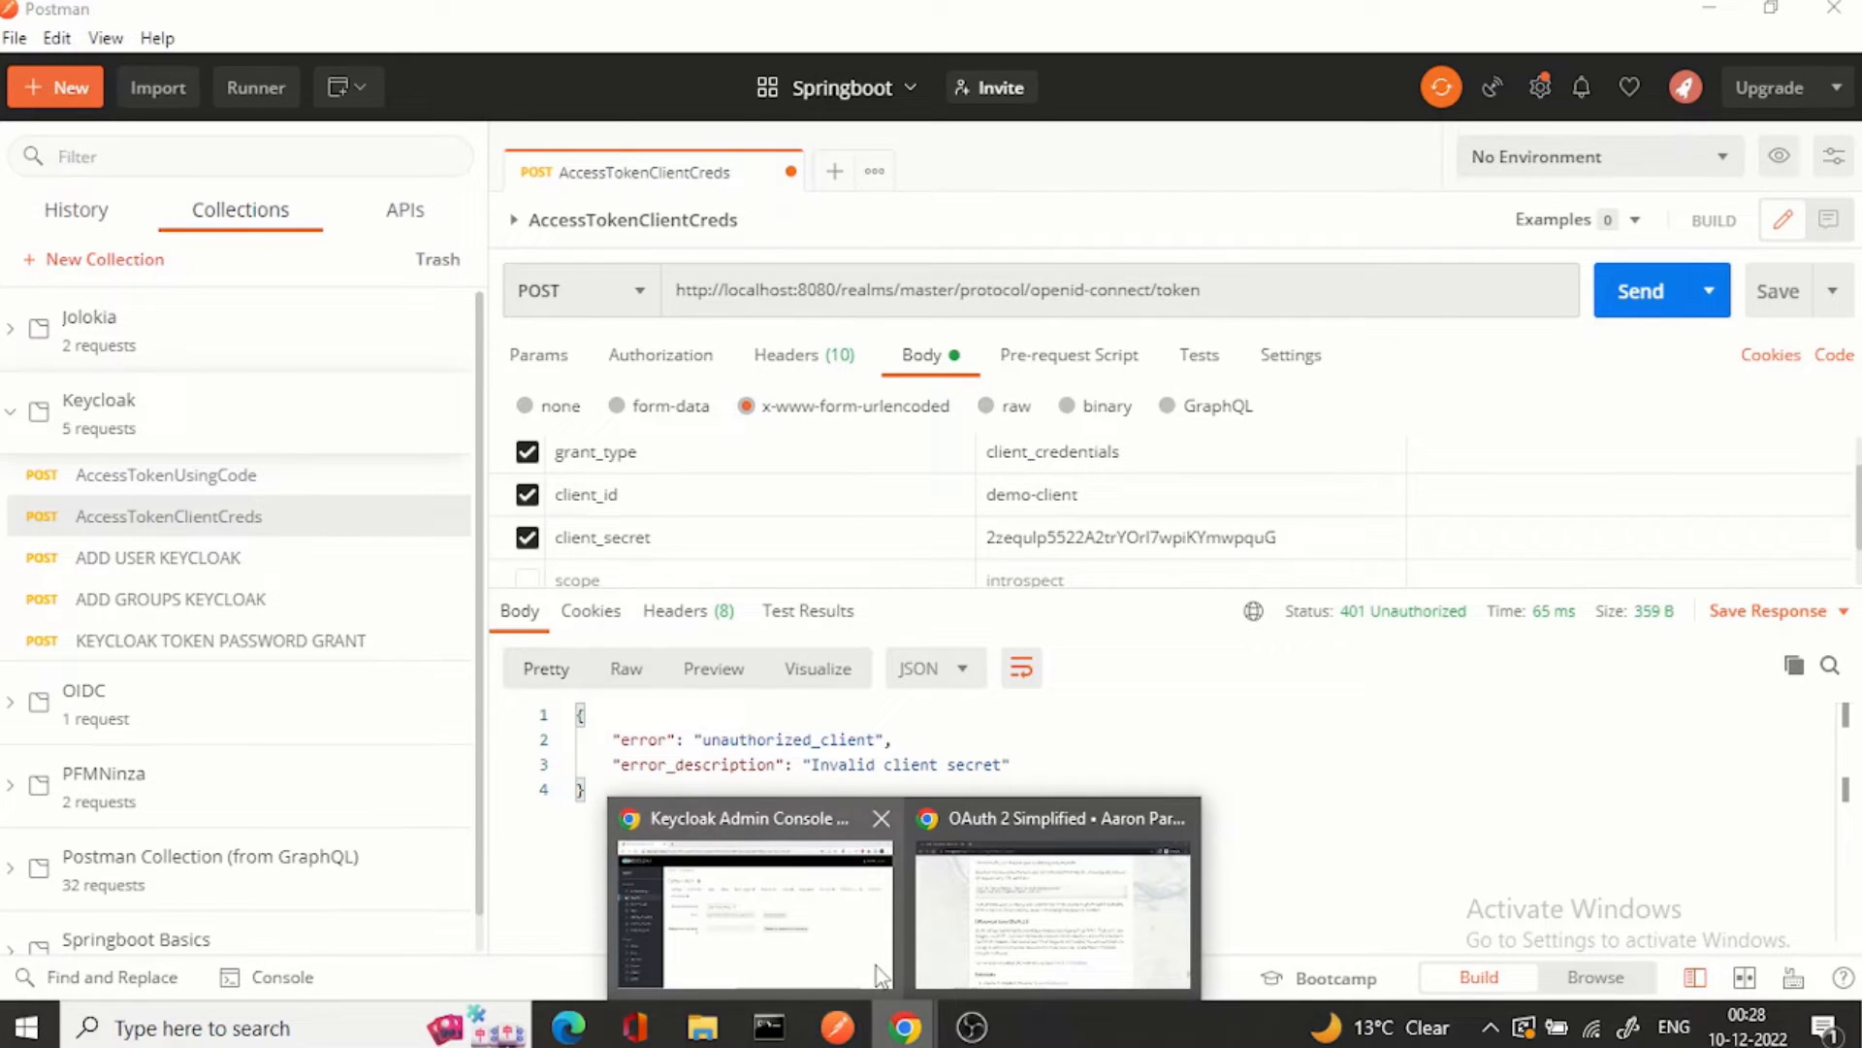
pyautogui.click(757, 908)
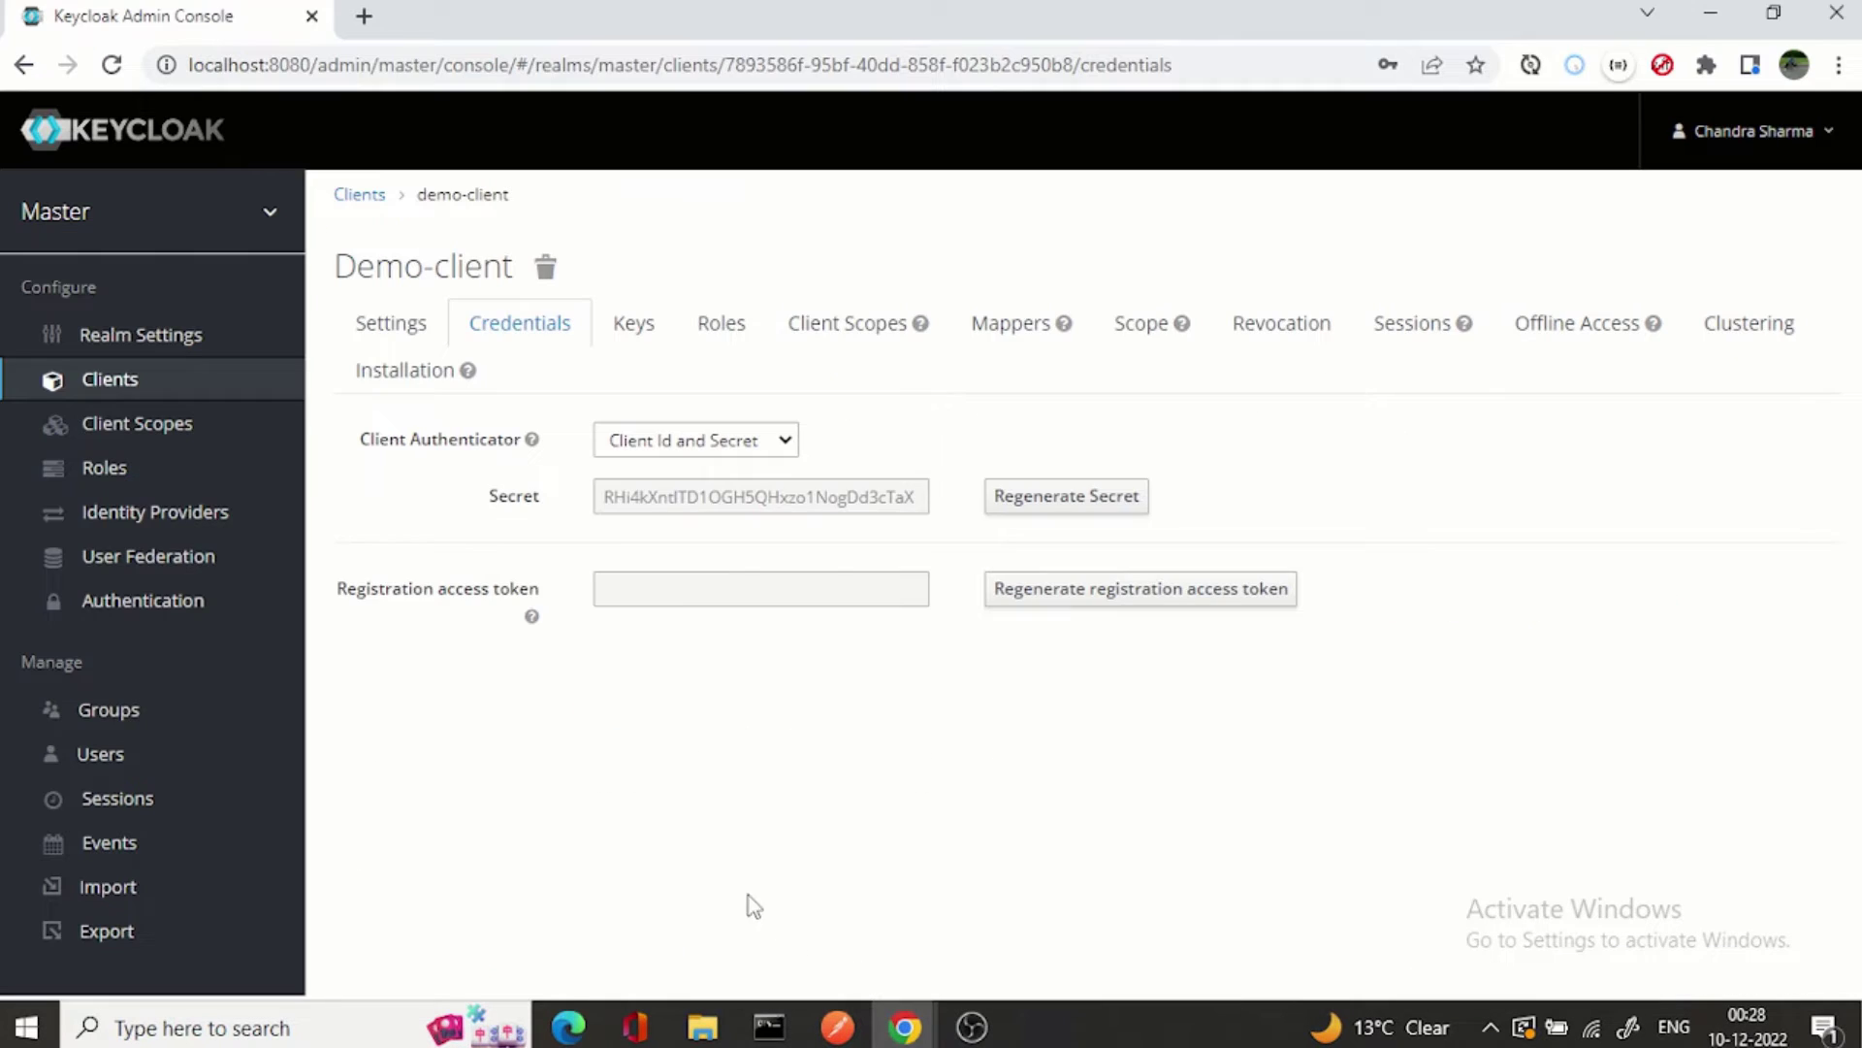
pyautogui.doubleClick(746, 503)
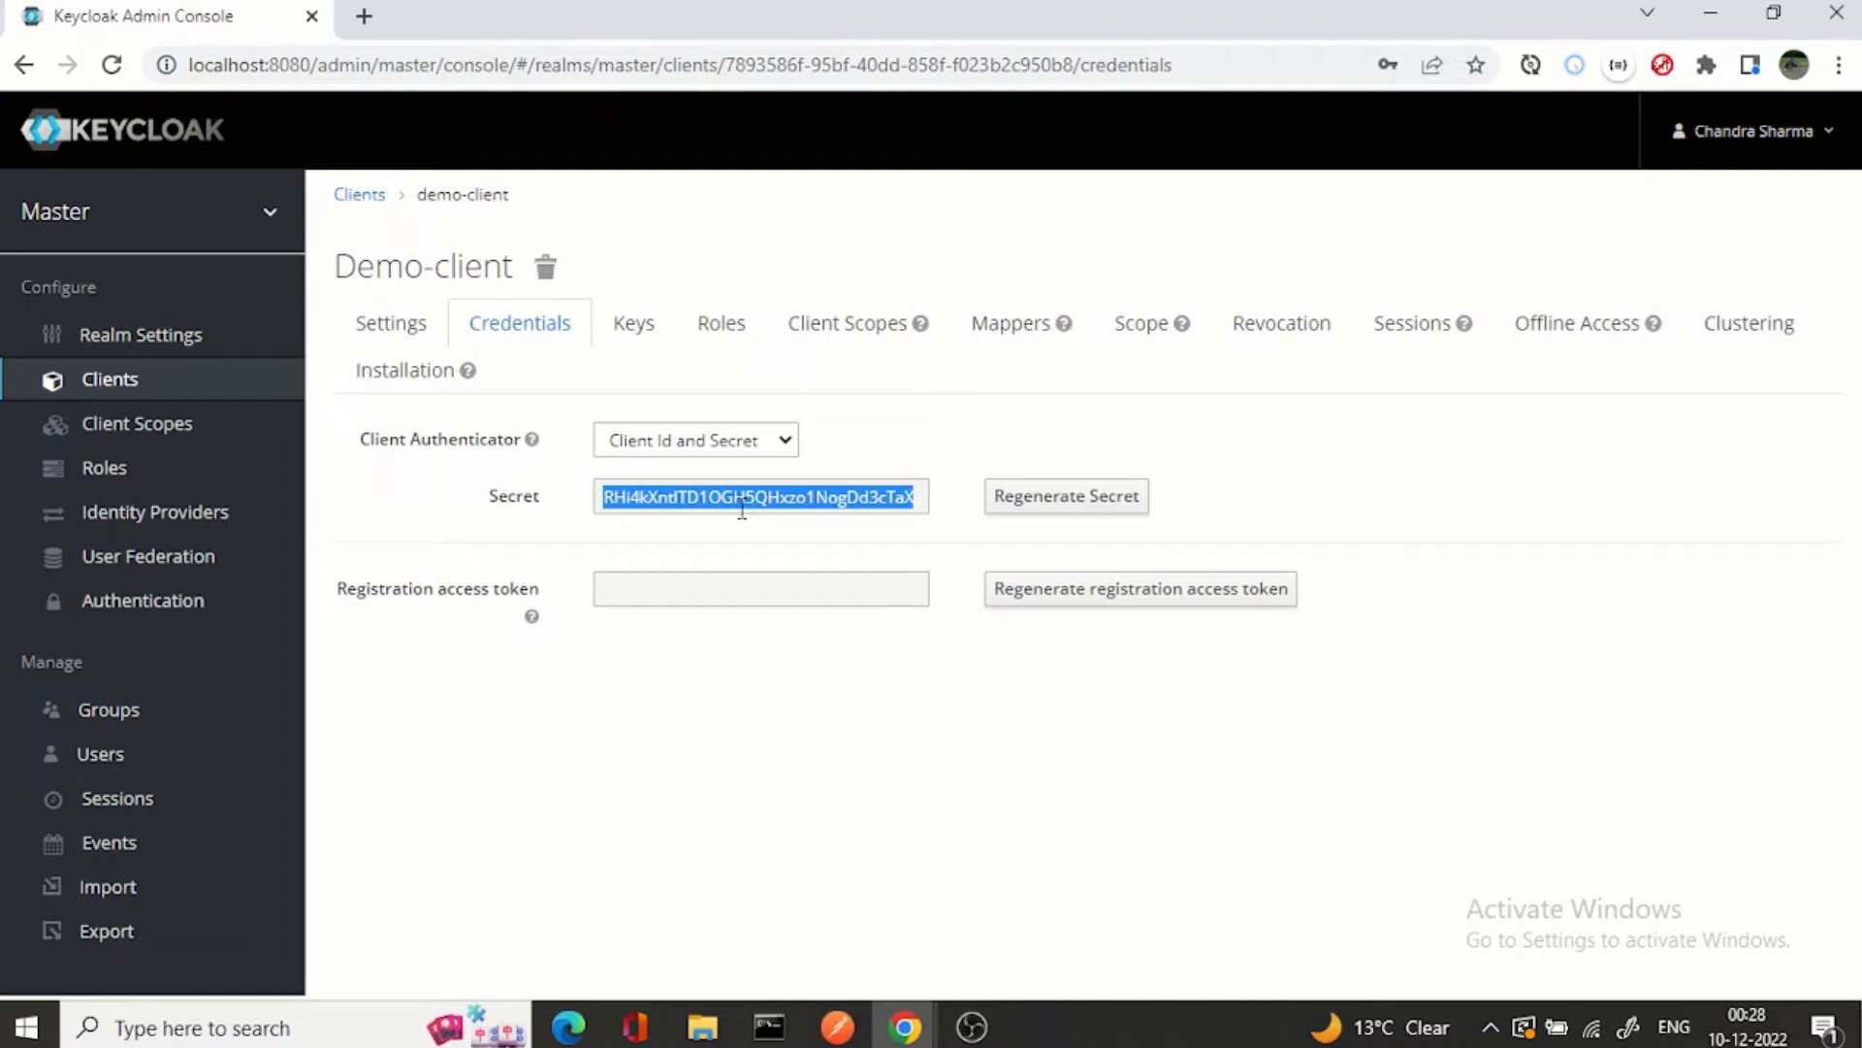
# Step: Paste demo-client's secret as client_secret and send; get 401 'Client not enabled to retrieve service account'
pyautogui.hotkey('ctrl', 'c')
pyautogui.hotkey('alt', 'Tab')
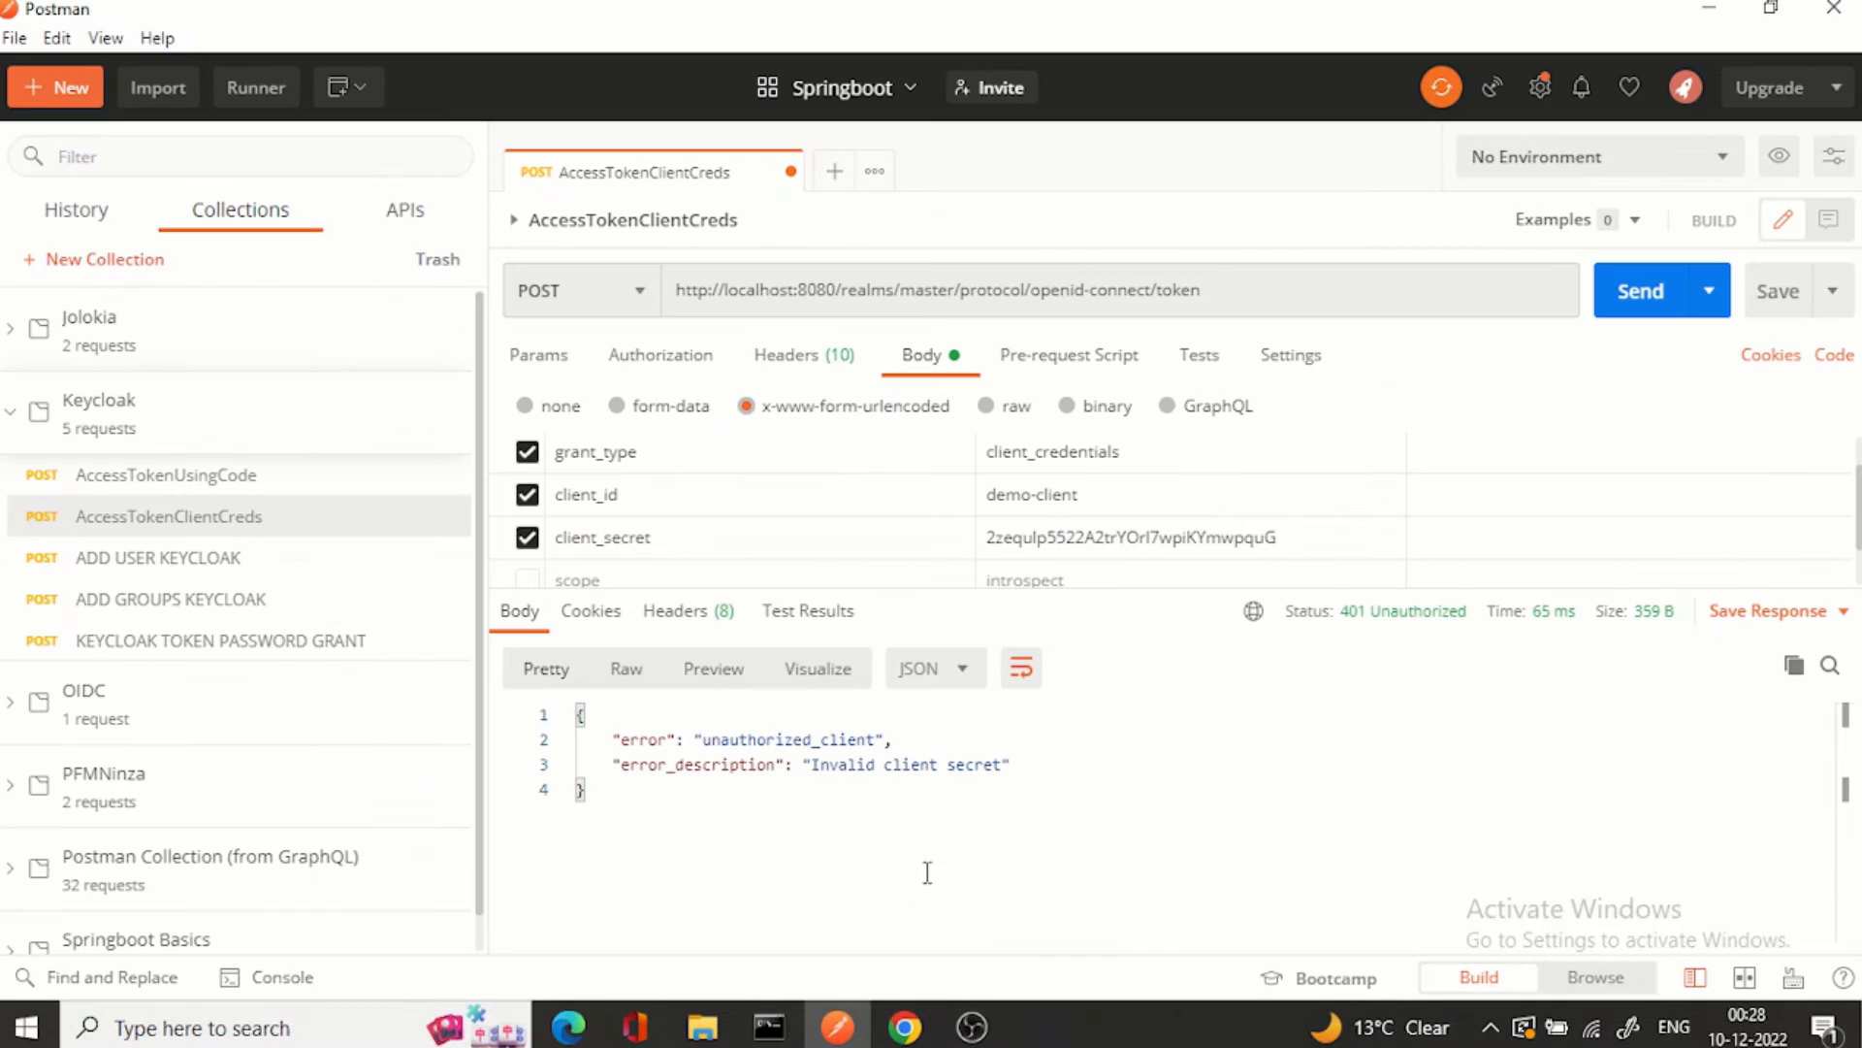
pyautogui.doubleClick(1096, 538)
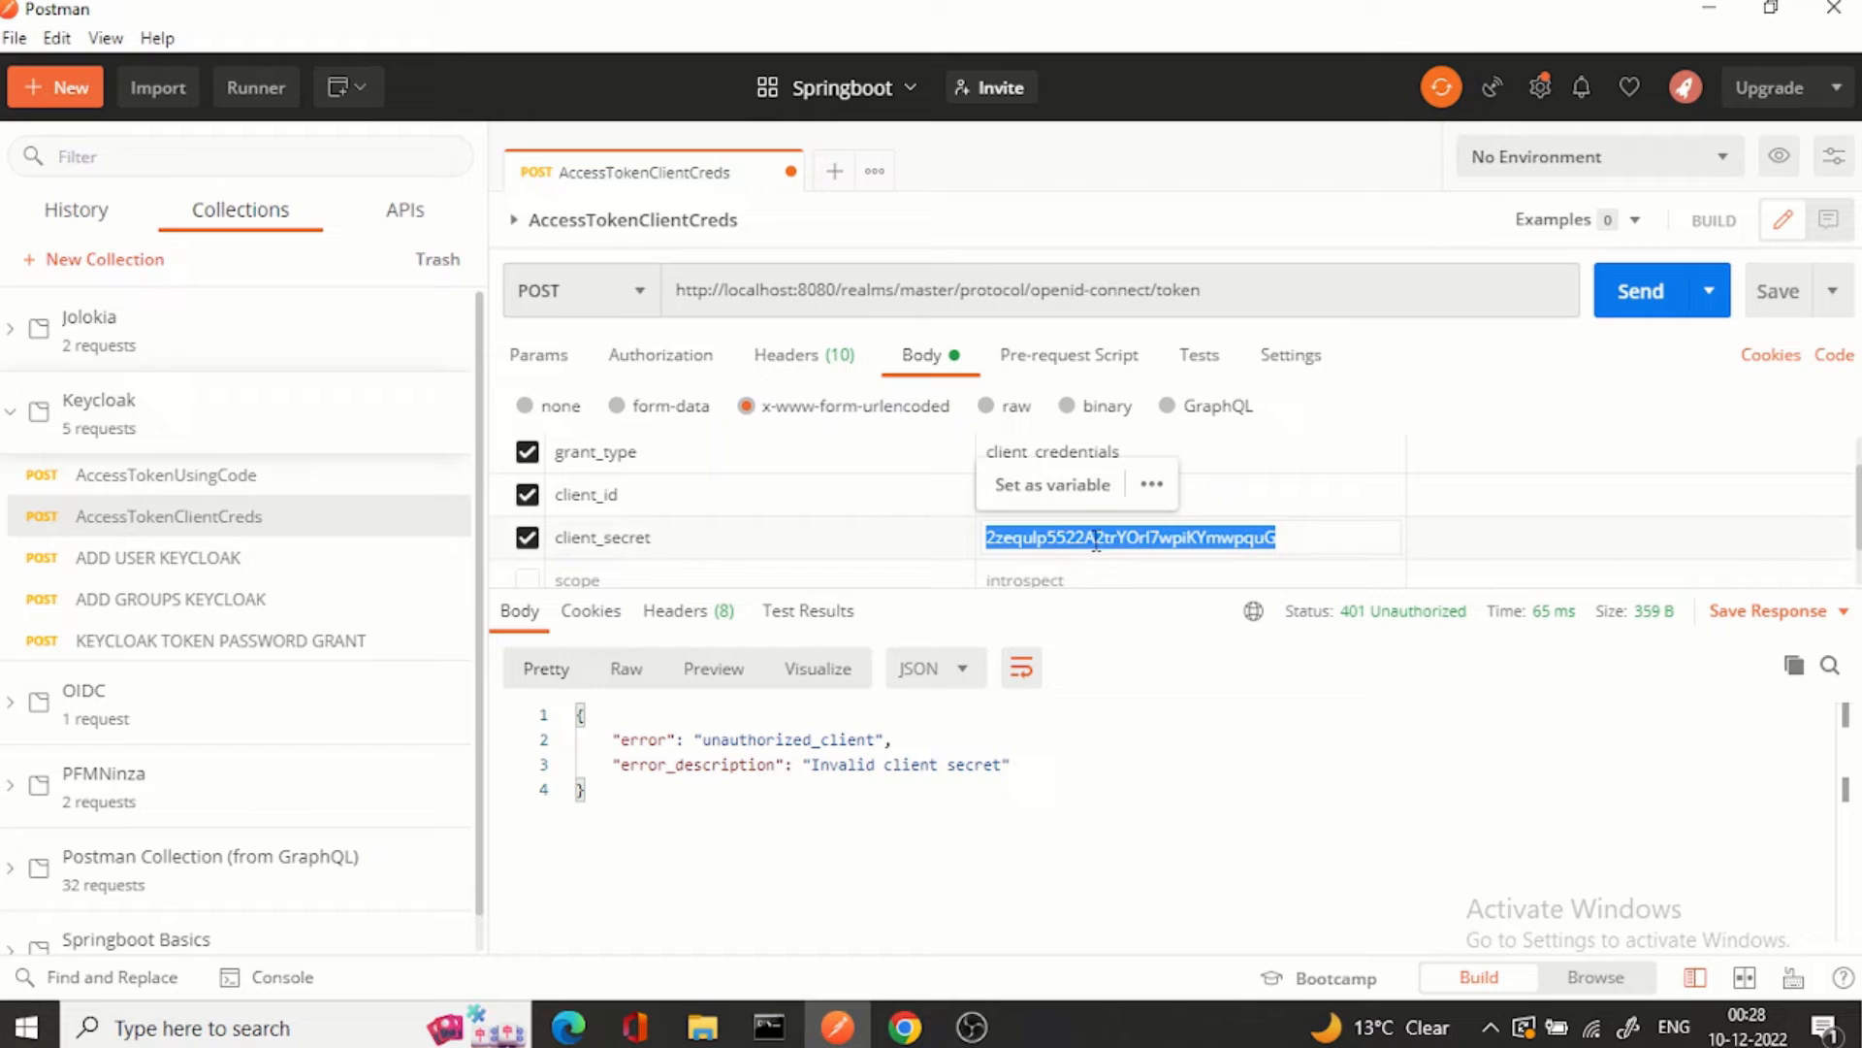
pyautogui.hotkey('ctrl', 'v')
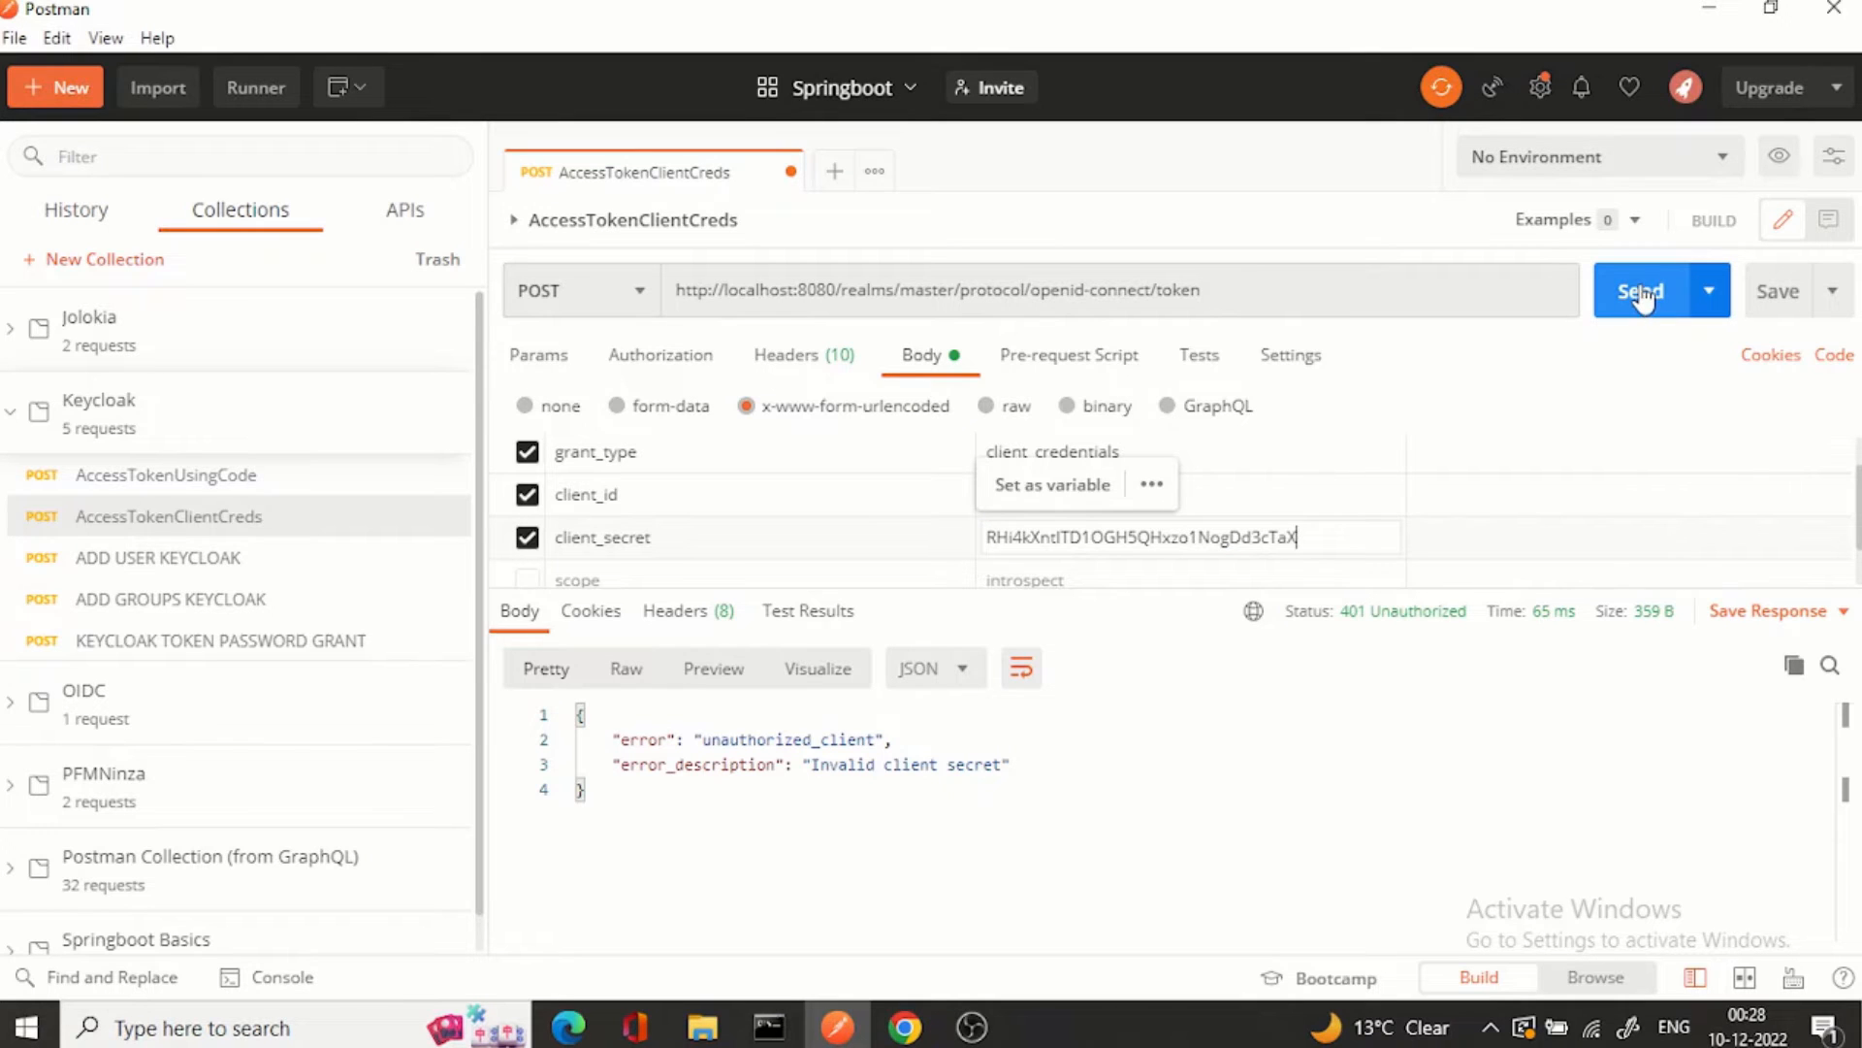
pyautogui.click(1642, 292)
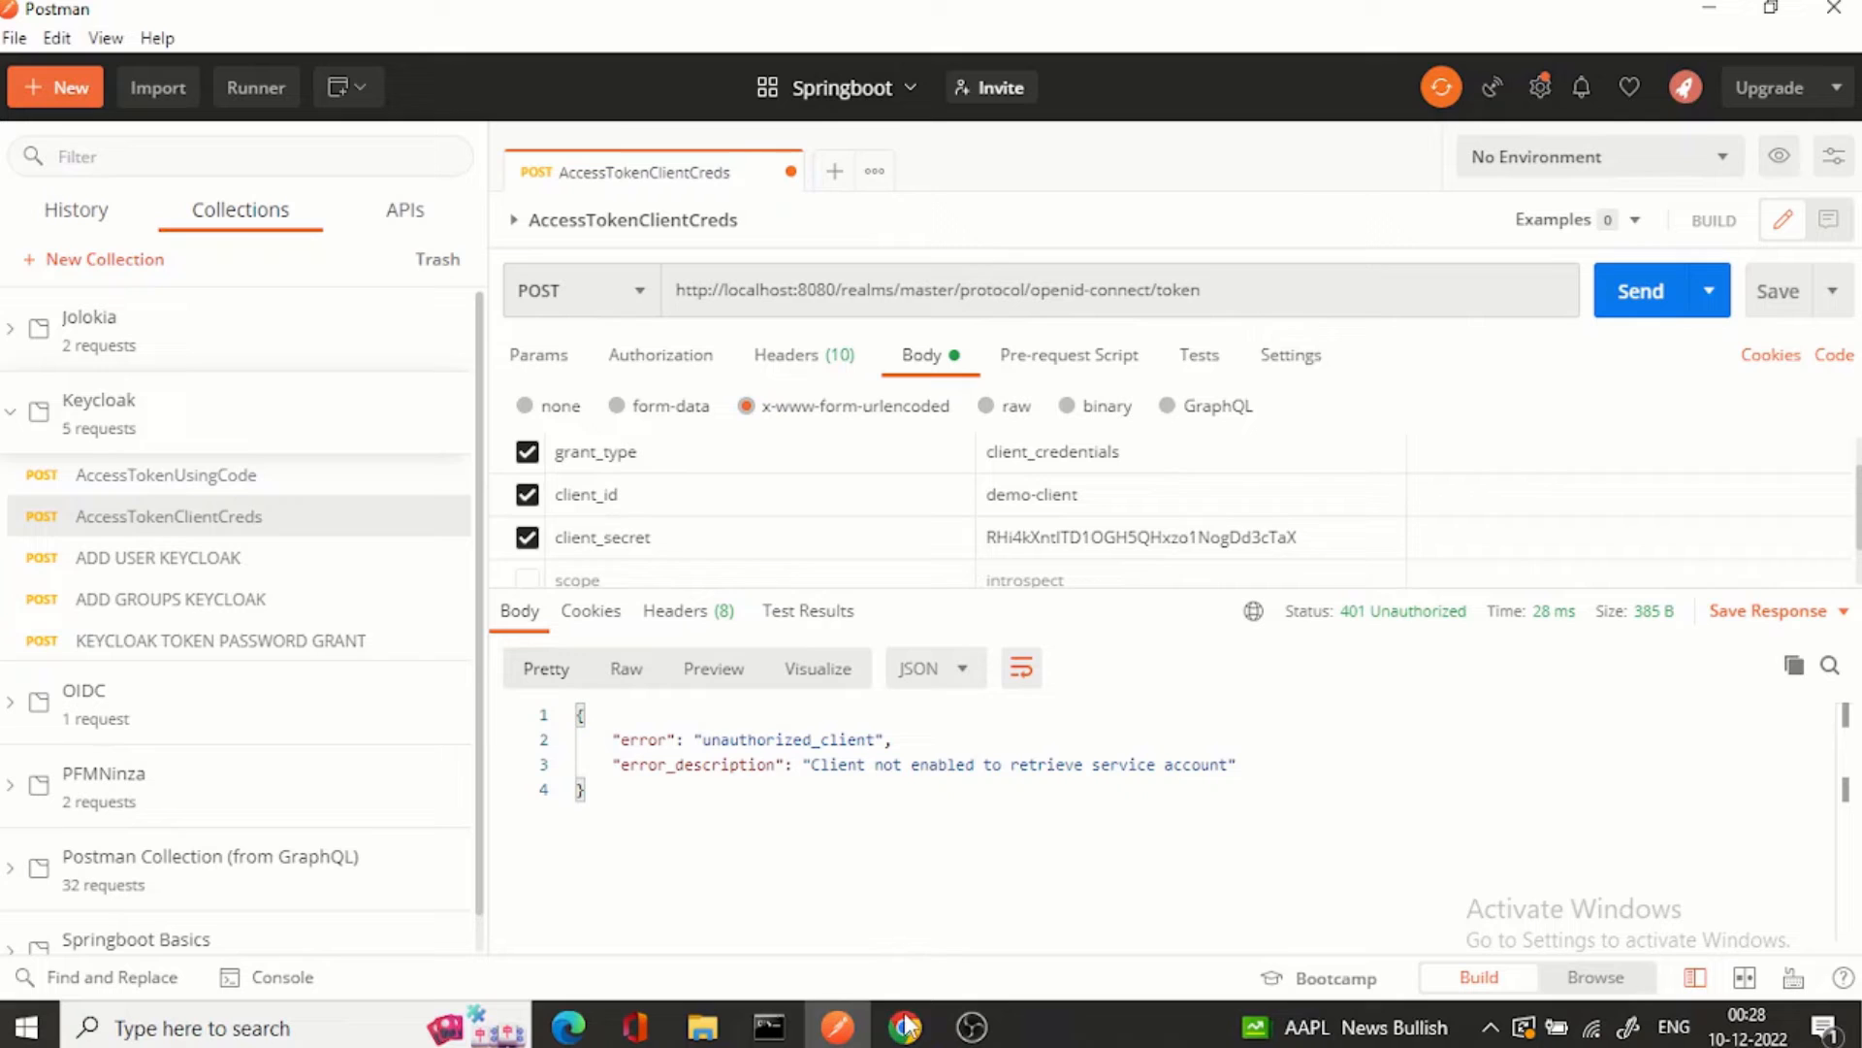
pyautogui.moveTo(903, 1027)
pyautogui.click(832, 953)
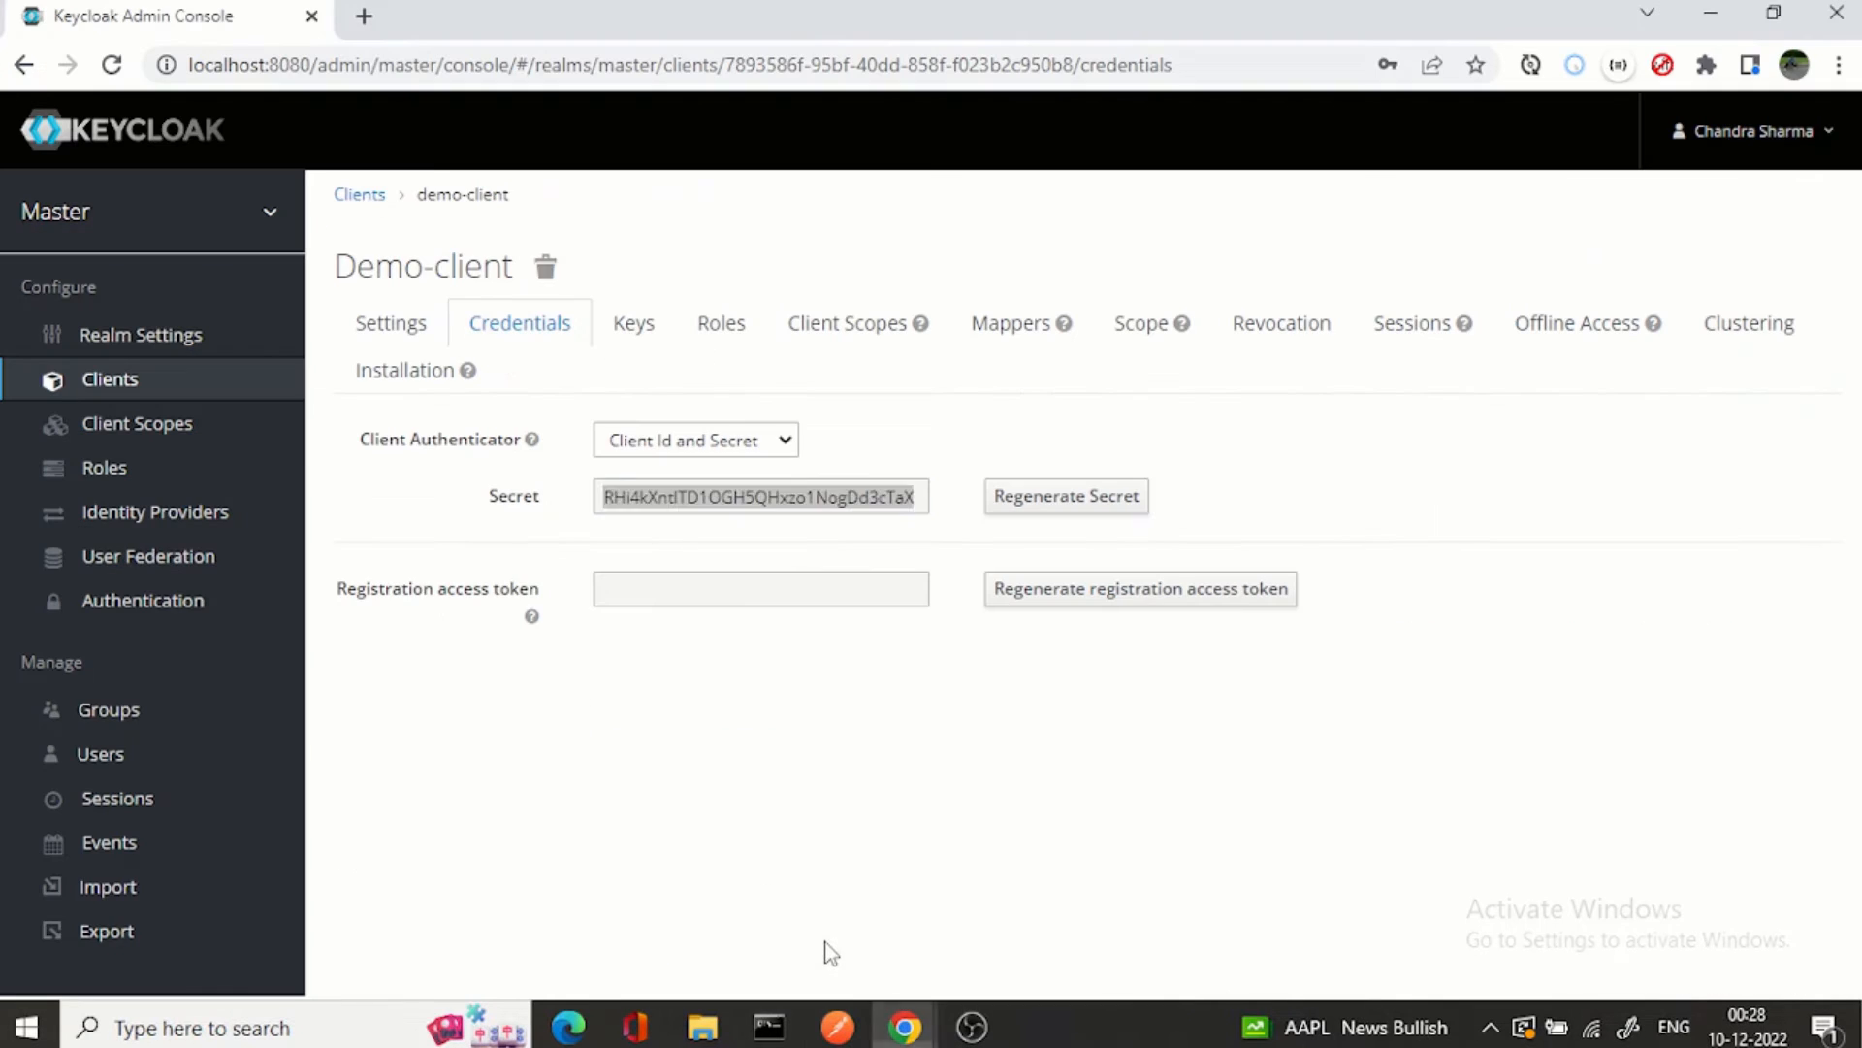
# Step: Enable Service Accounts on demo-client's settings and save, returning to Postman
pyautogui.click(146, 381)
pyautogui.click(394, 602)
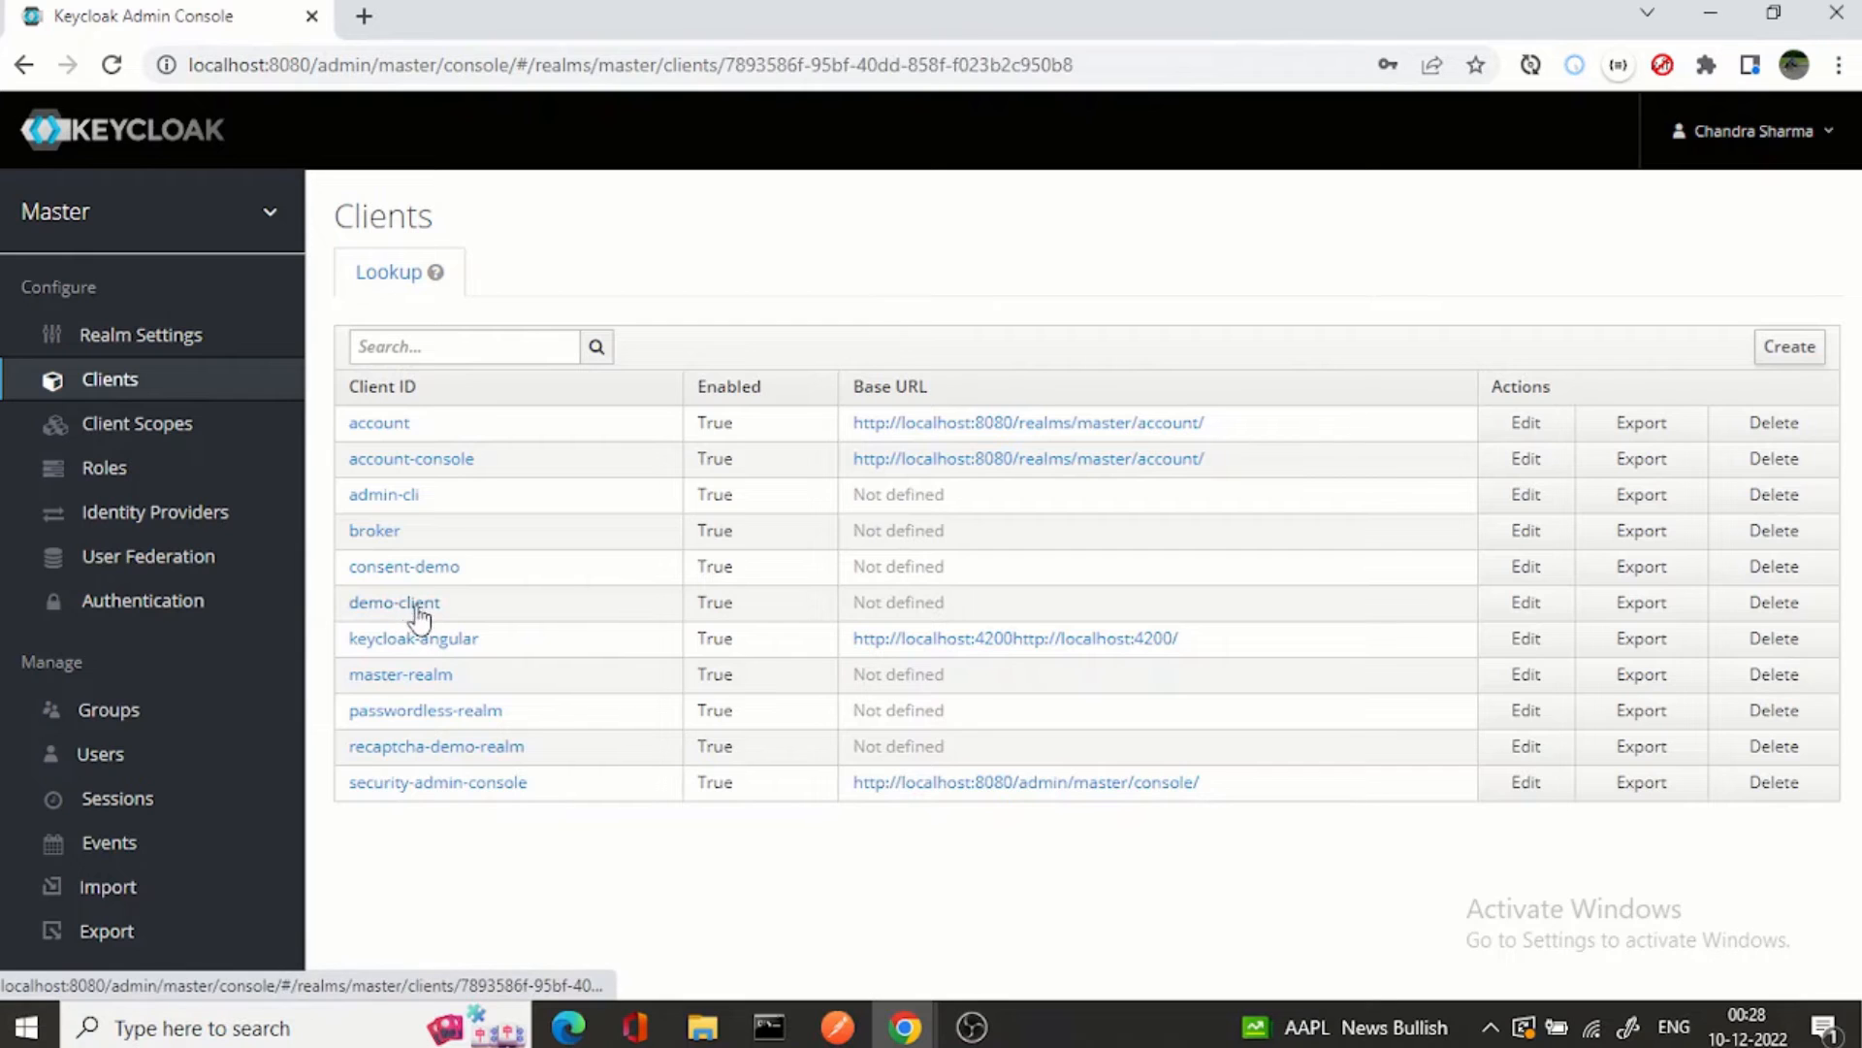
pyautogui.scroll(-3, 662, 622)
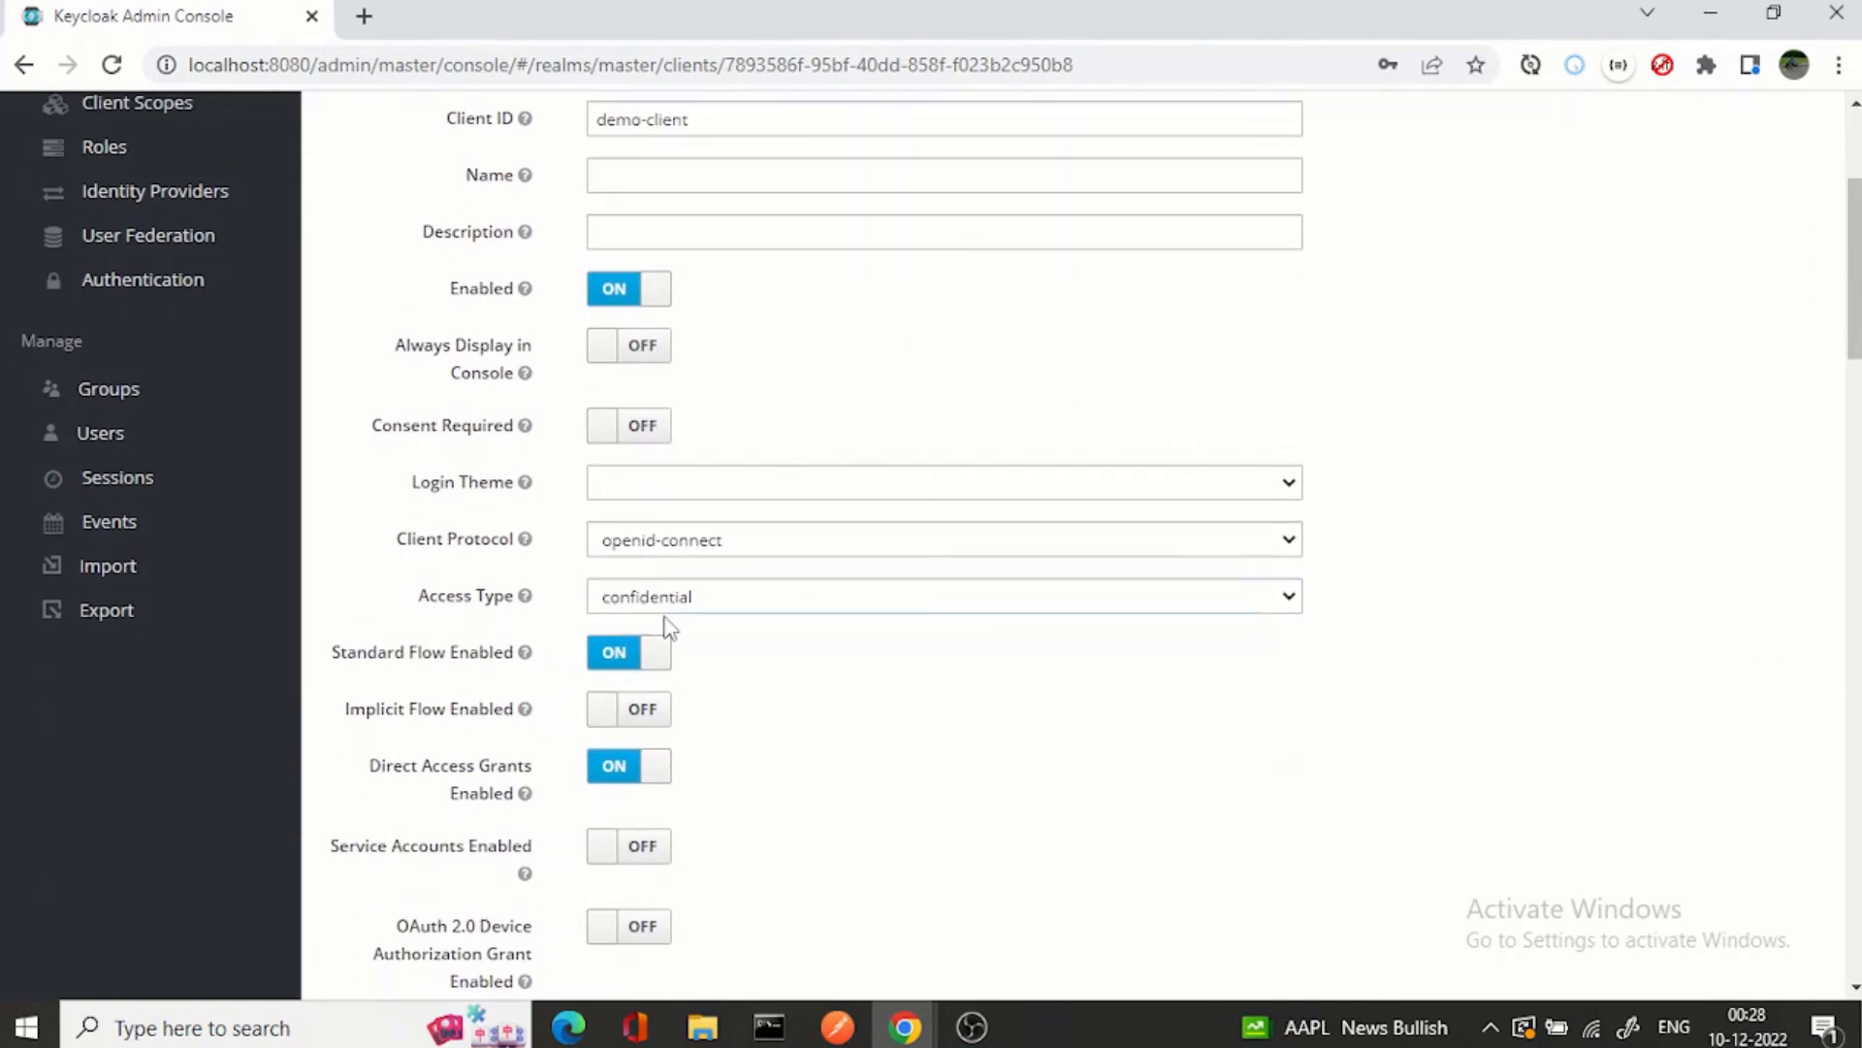
pyautogui.scroll(-1, 662, 622)
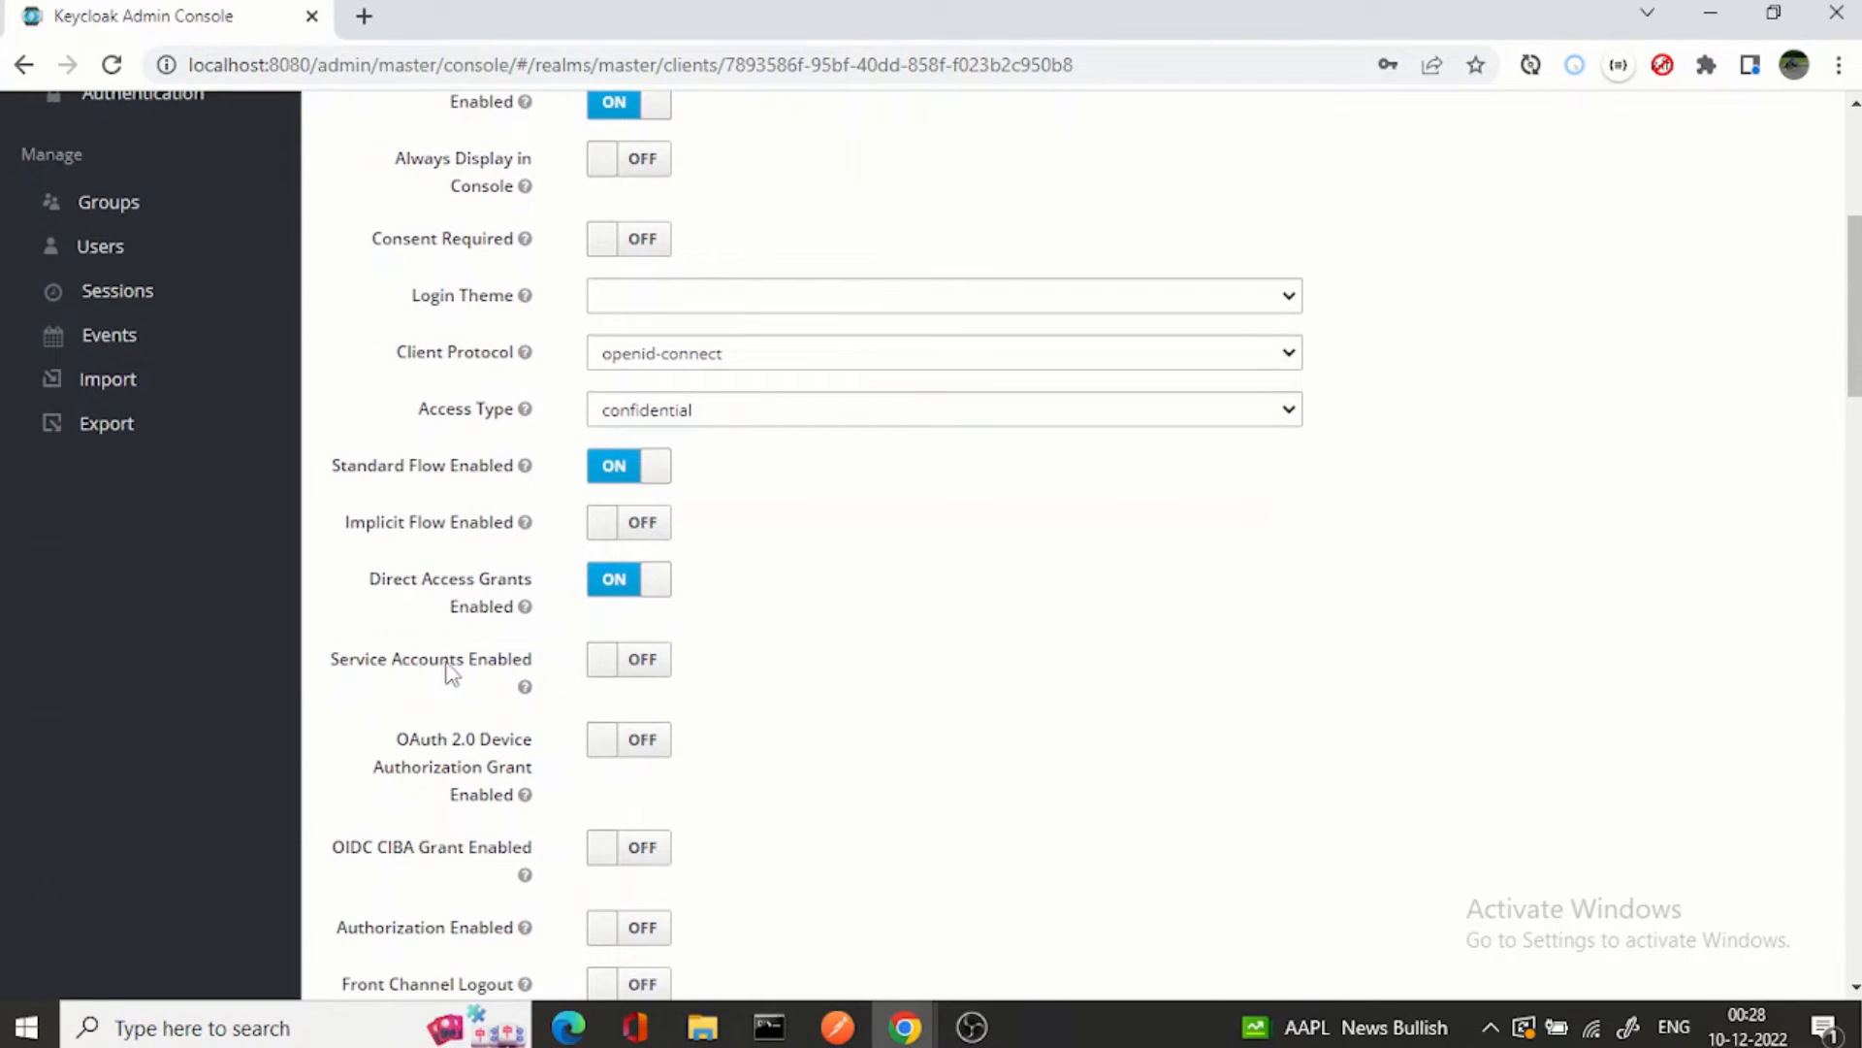
pyautogui.scroll(-1, 517, 676)
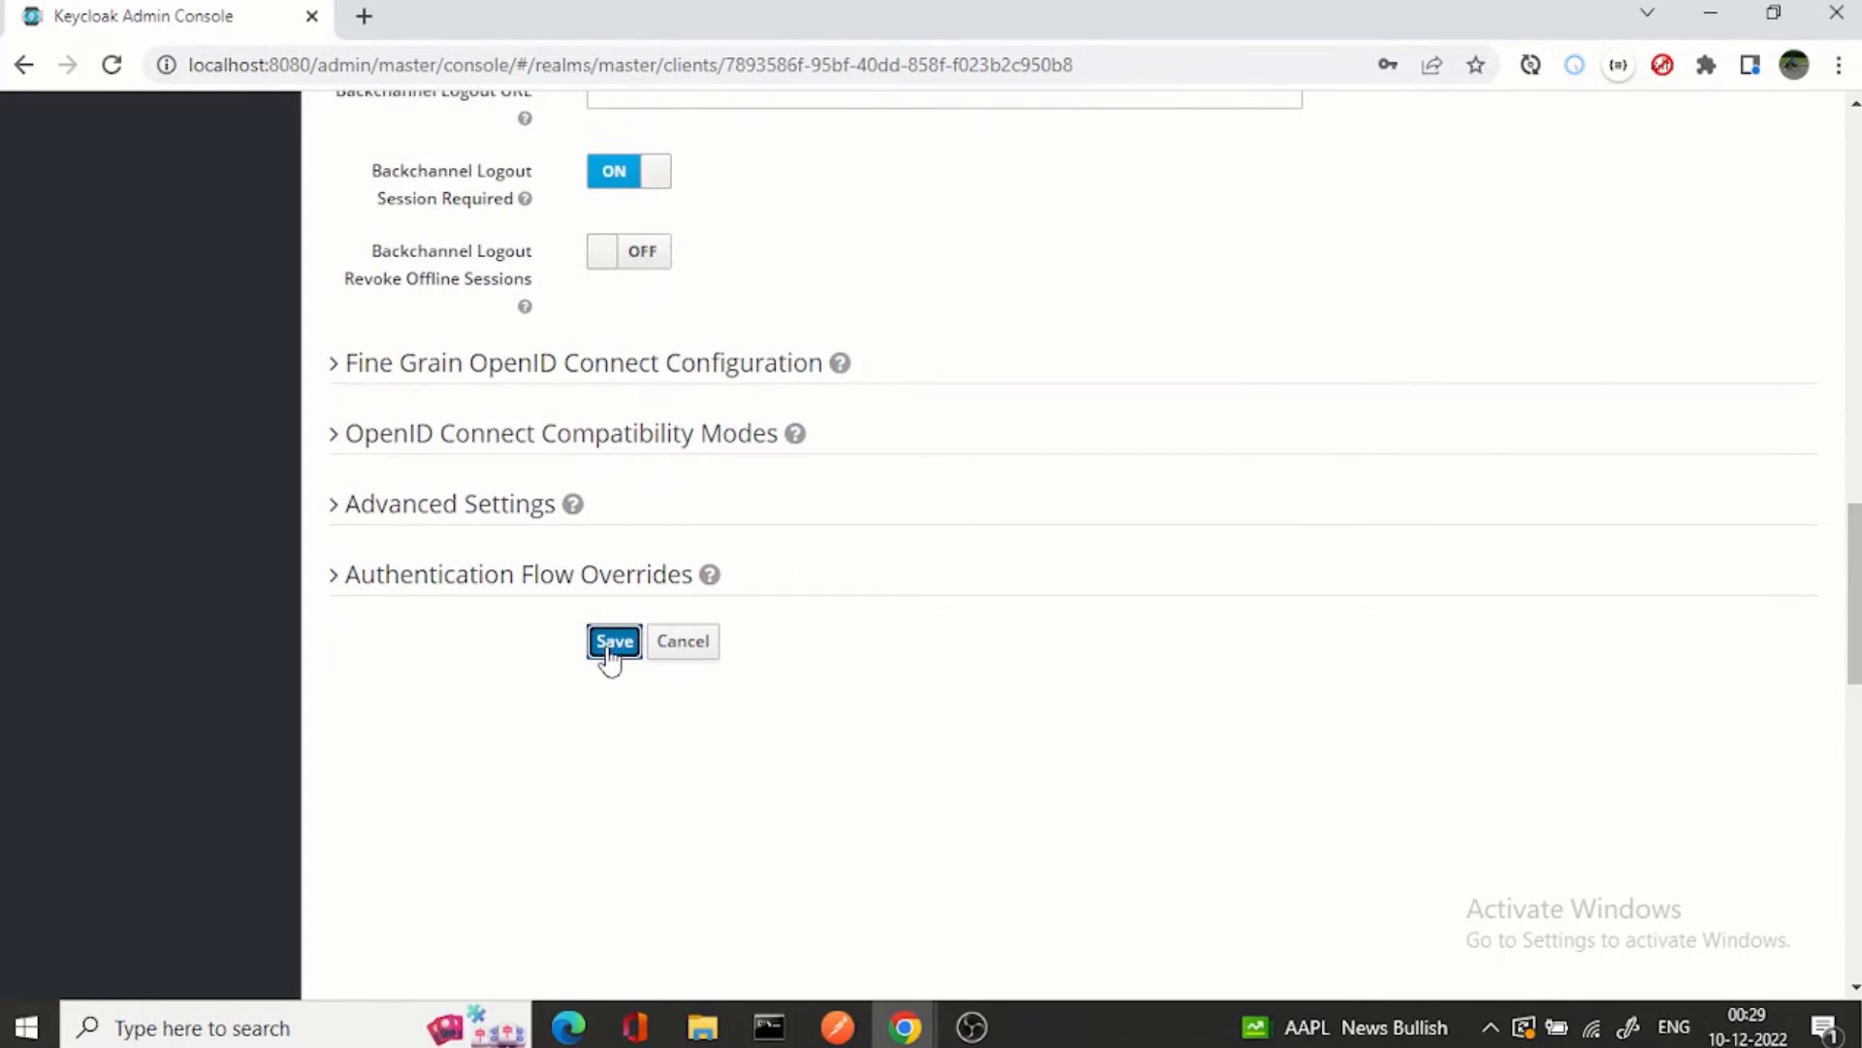
pyautogui.click(614, 641)
pyautogui.click(836, 1027)
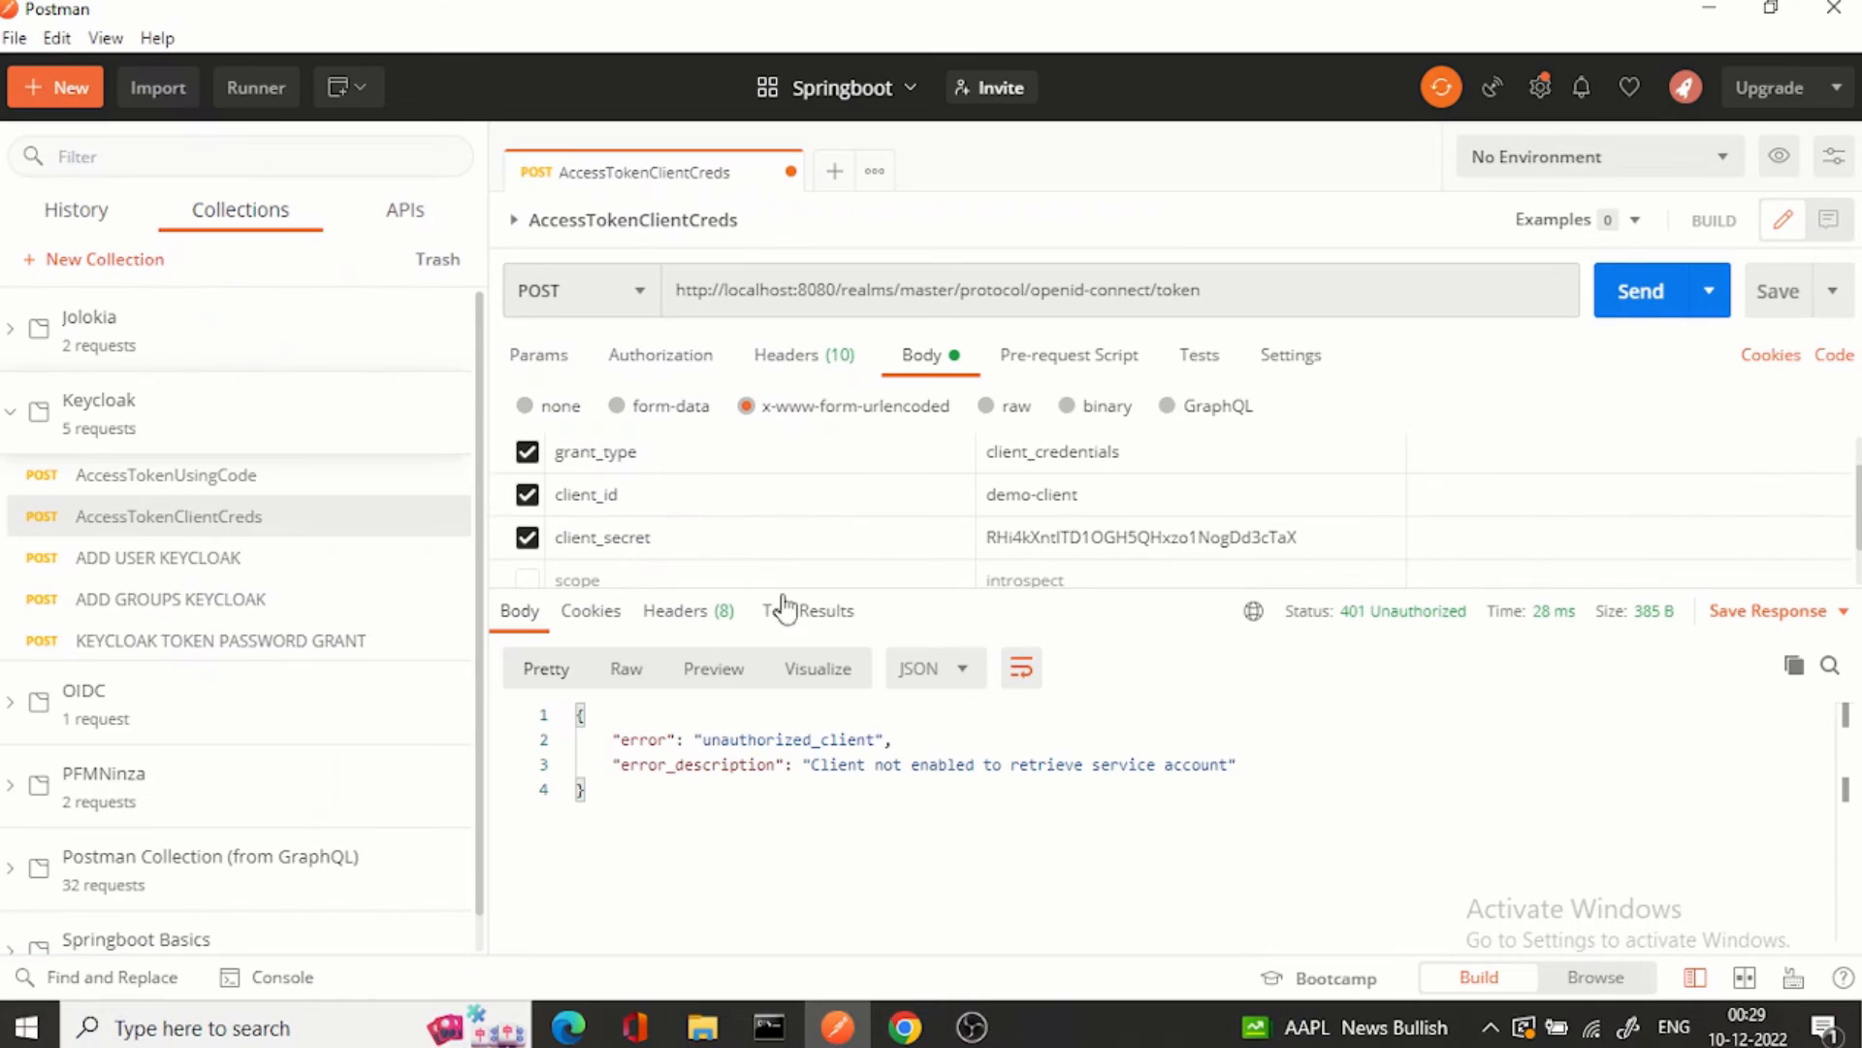
# Step: Resend the token request, get 200 OK, and copy the returned access_token value
pyautogui.click(1638, 298)
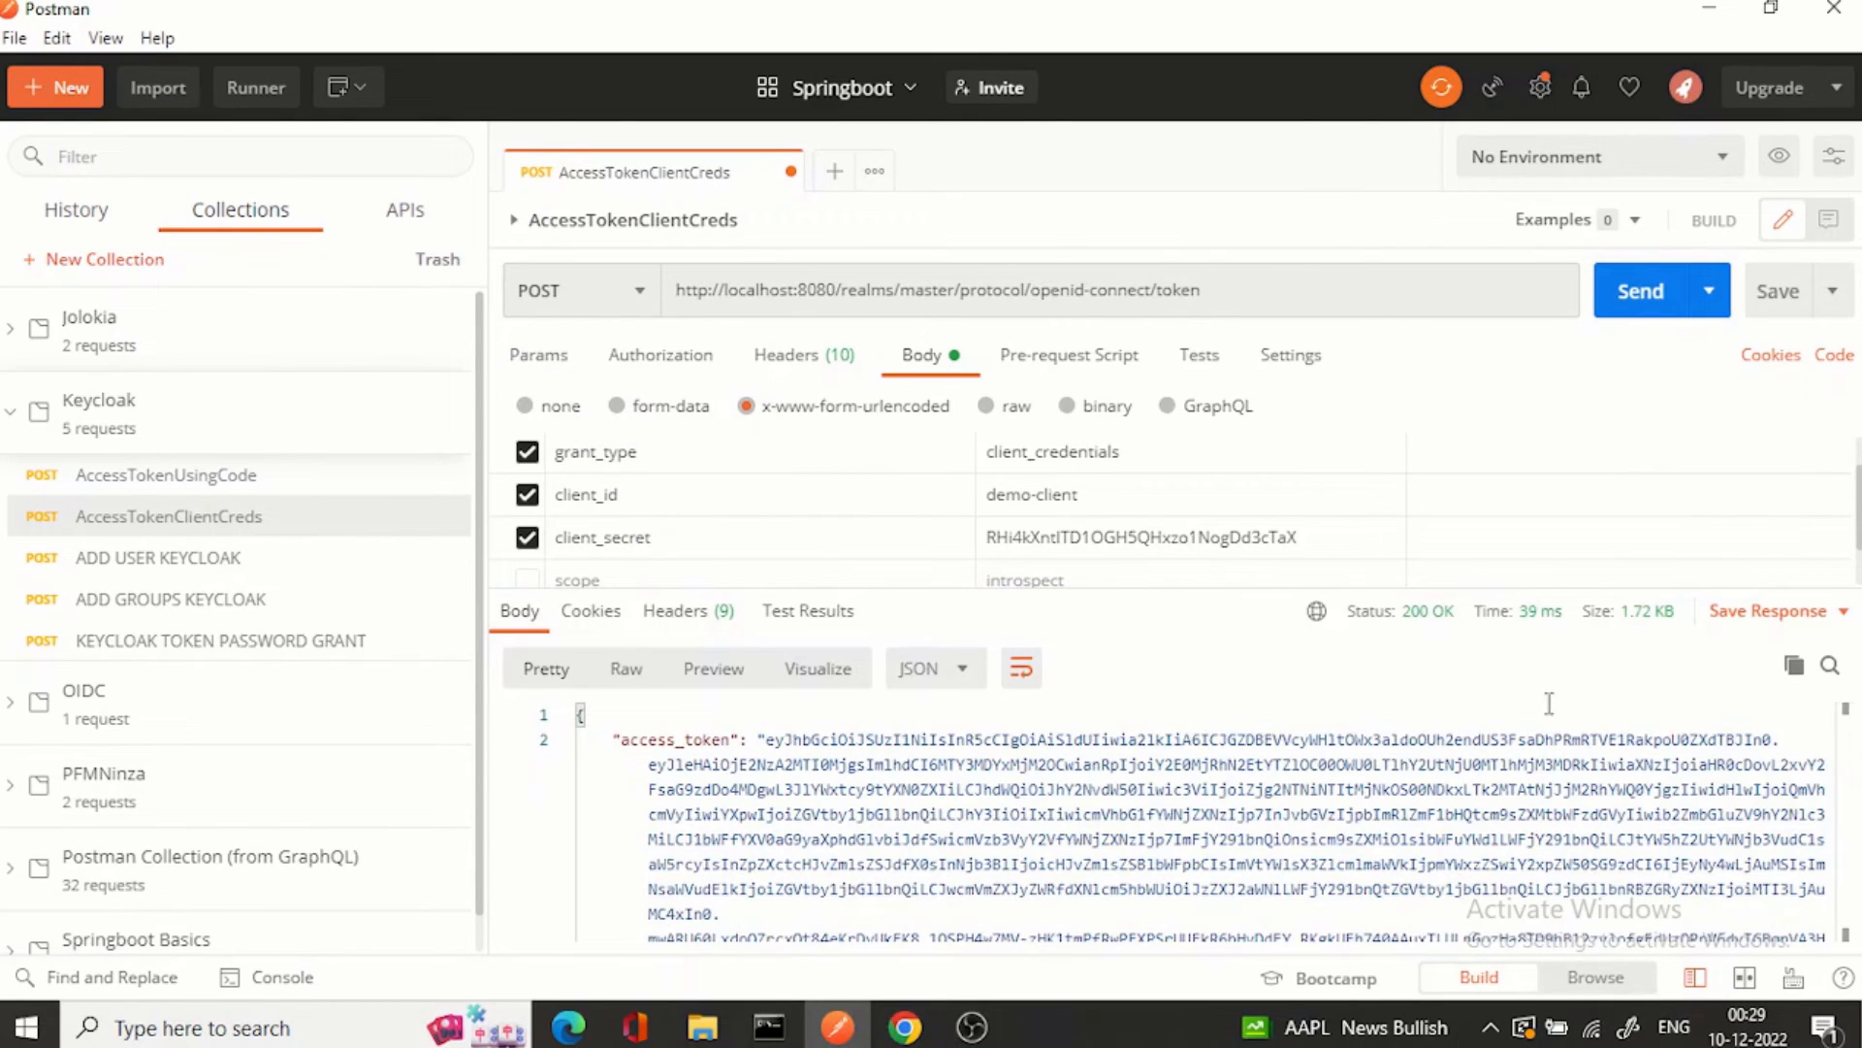
pyautogui.scroll(-3, 1305, 808)
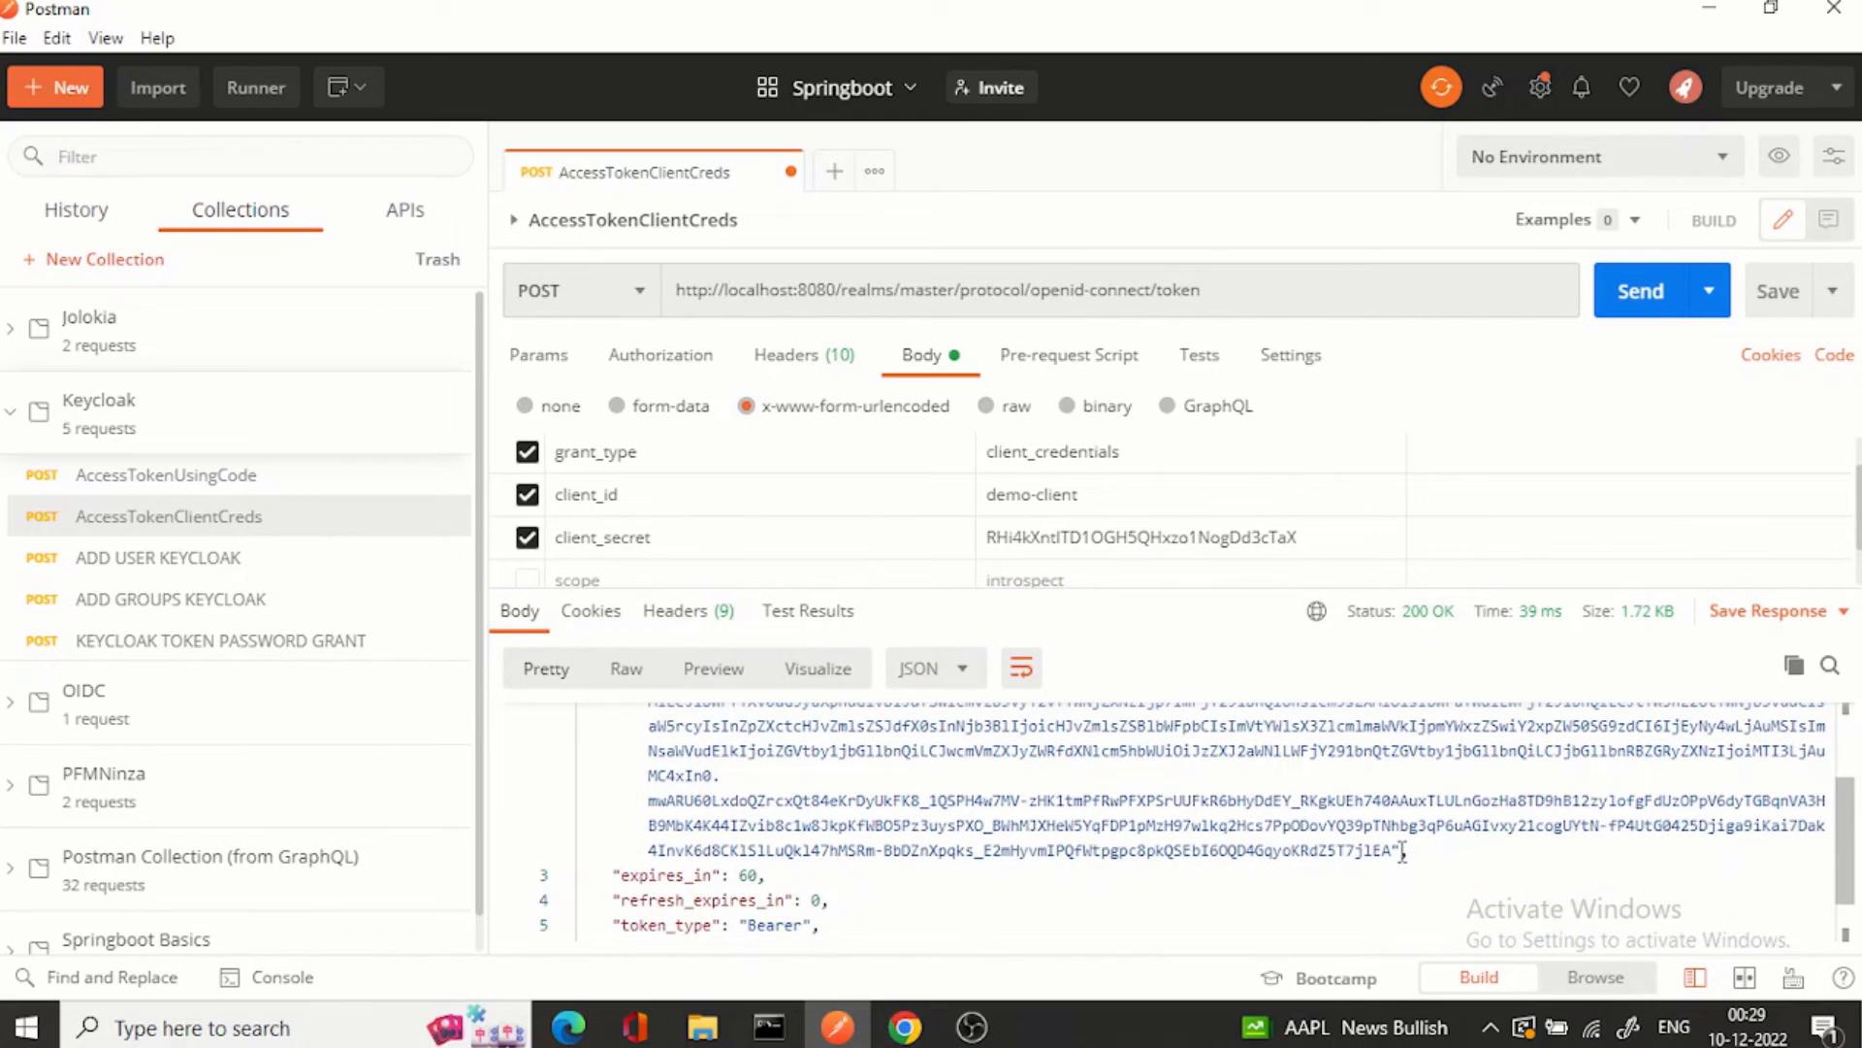
pyautogui.moveTo(1394, 852)
pyautogui.mouseDown()
pyautogui.moveTo(1030, 691)
pyautogui.moveTo(767, 740)
pyautogui.mouseUp()
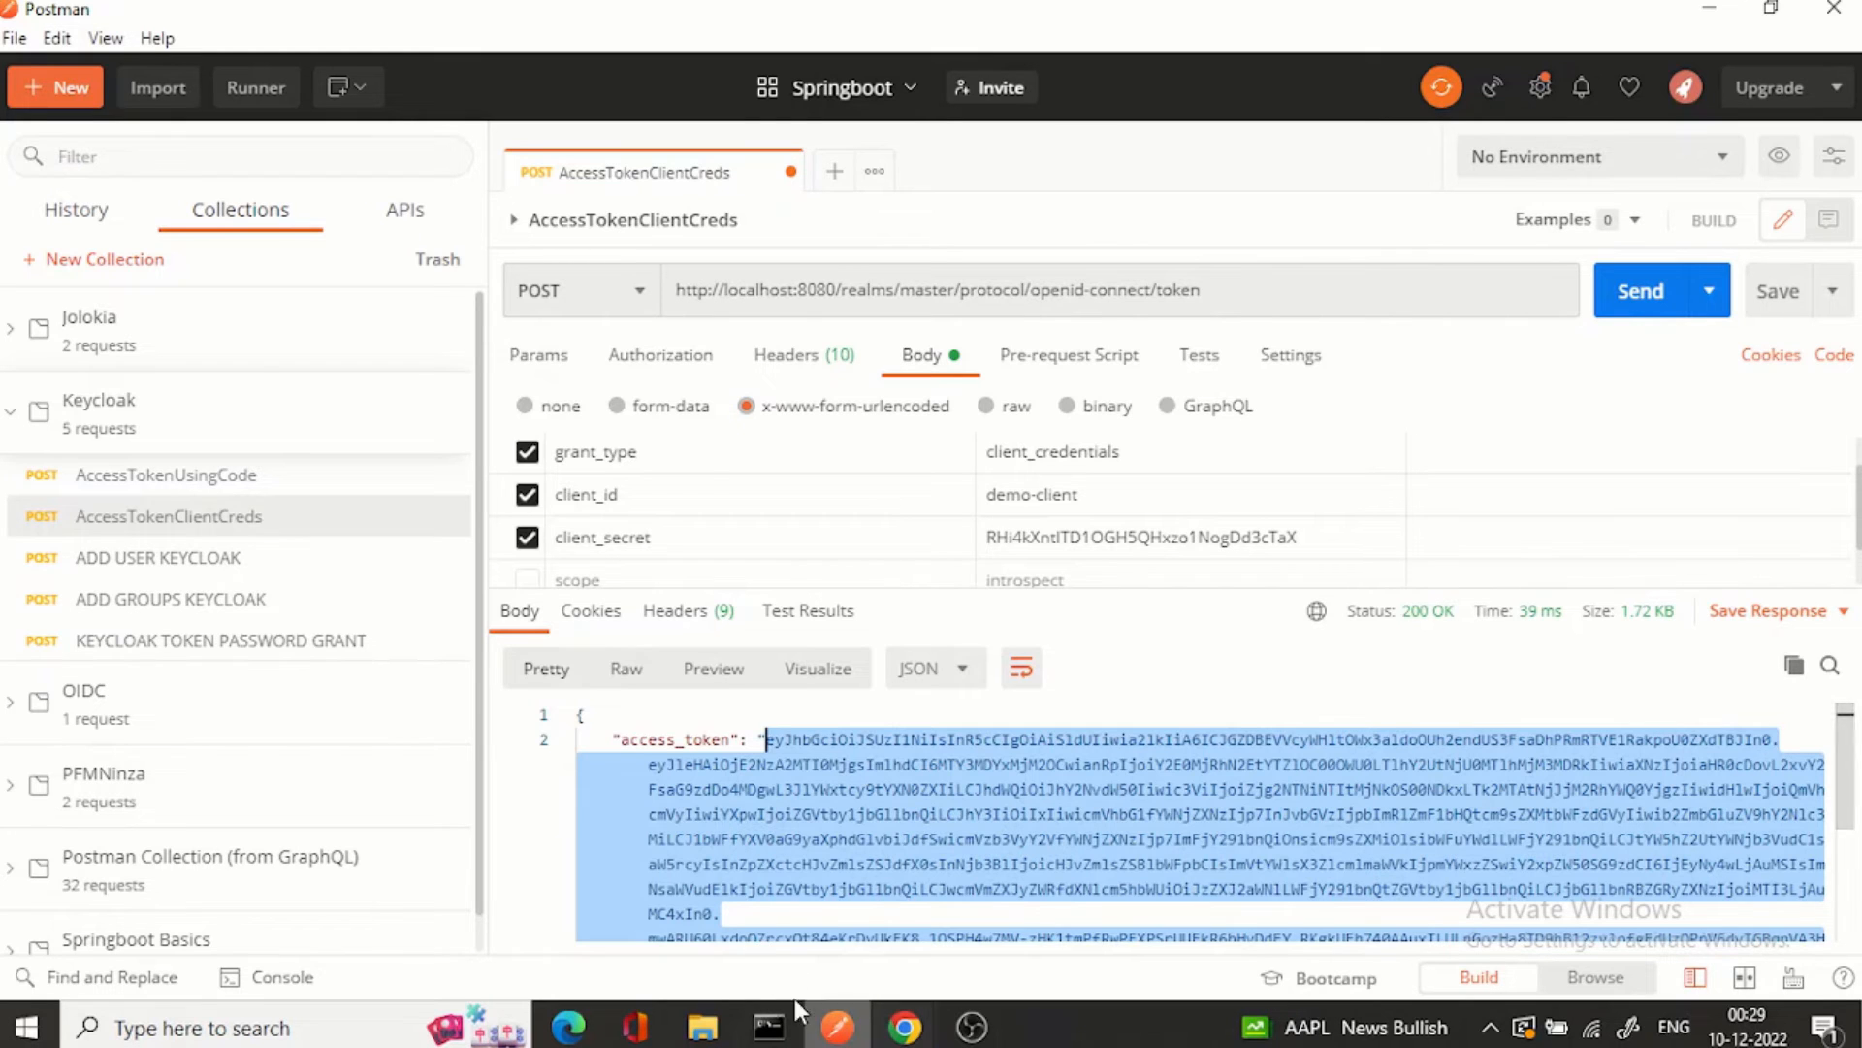
pyautogui.hotkey('alt', 'Tab')
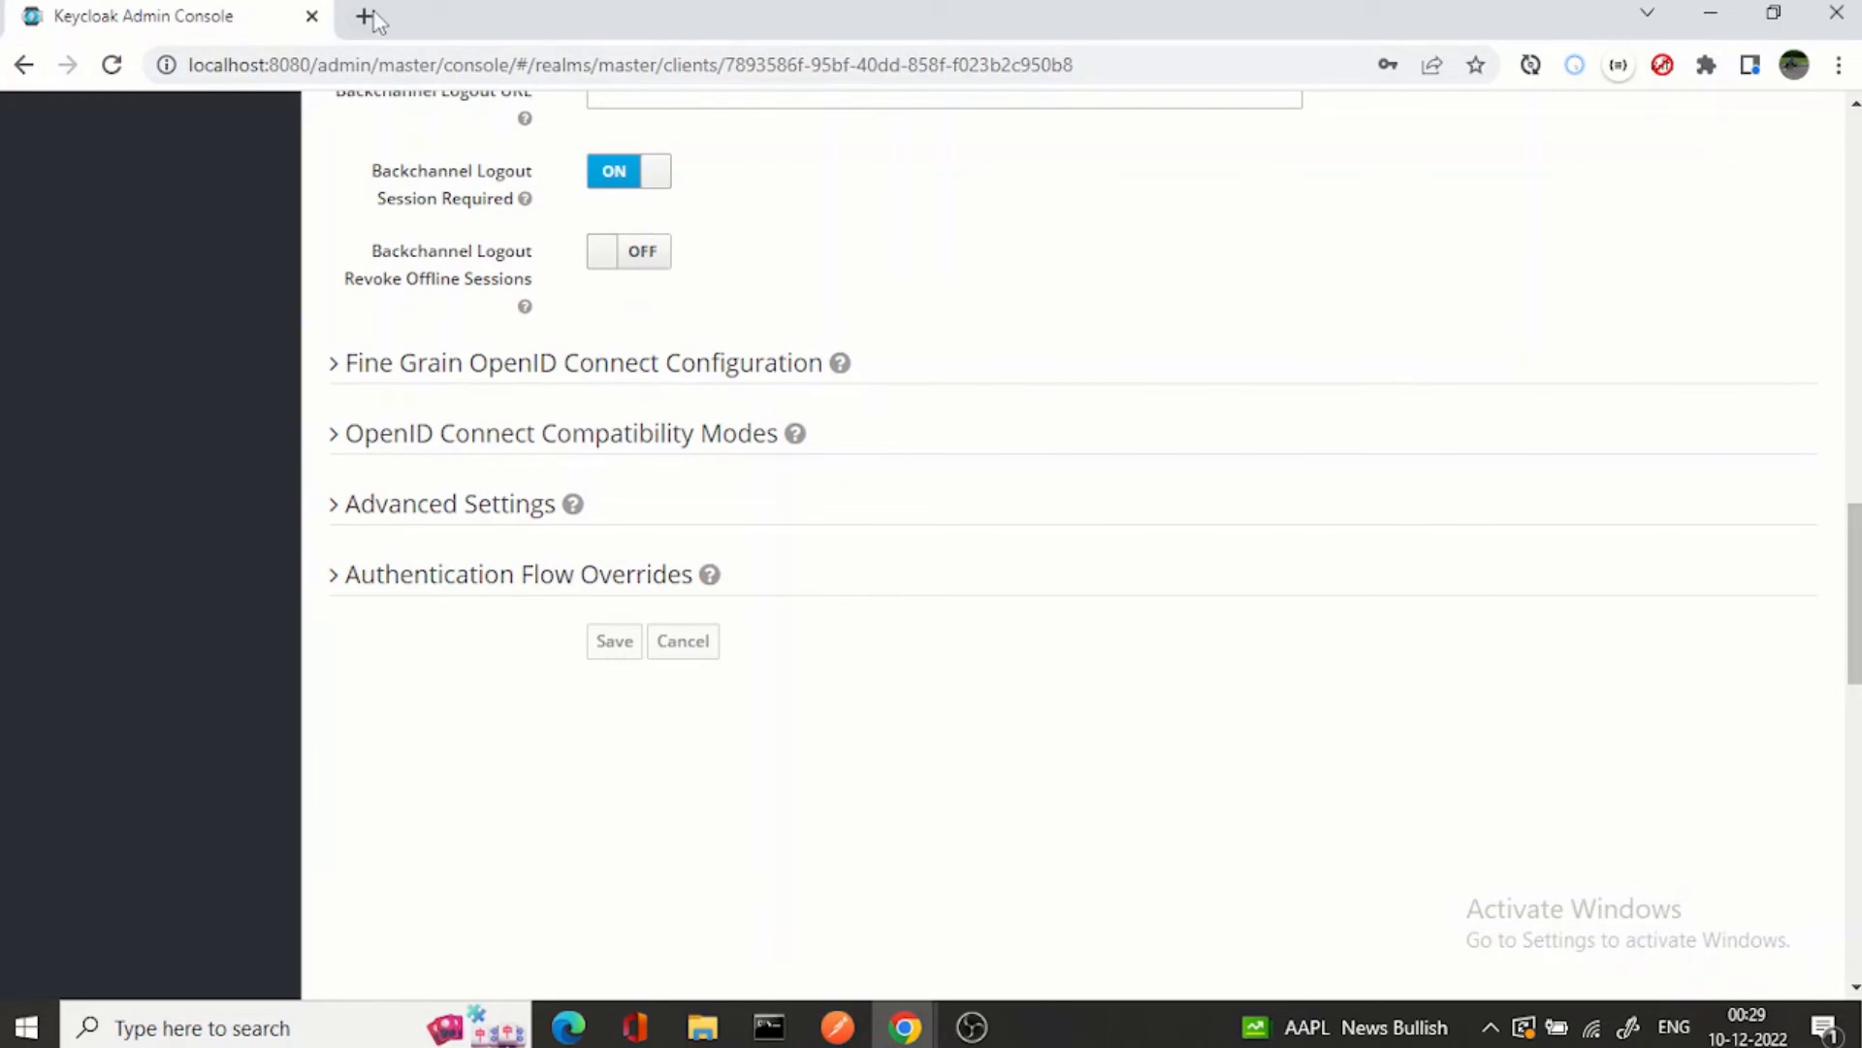
# Step: Load jwt.io in a new Chrome tab
pyautogui.click(365, 16)
pyautogui.write('j')
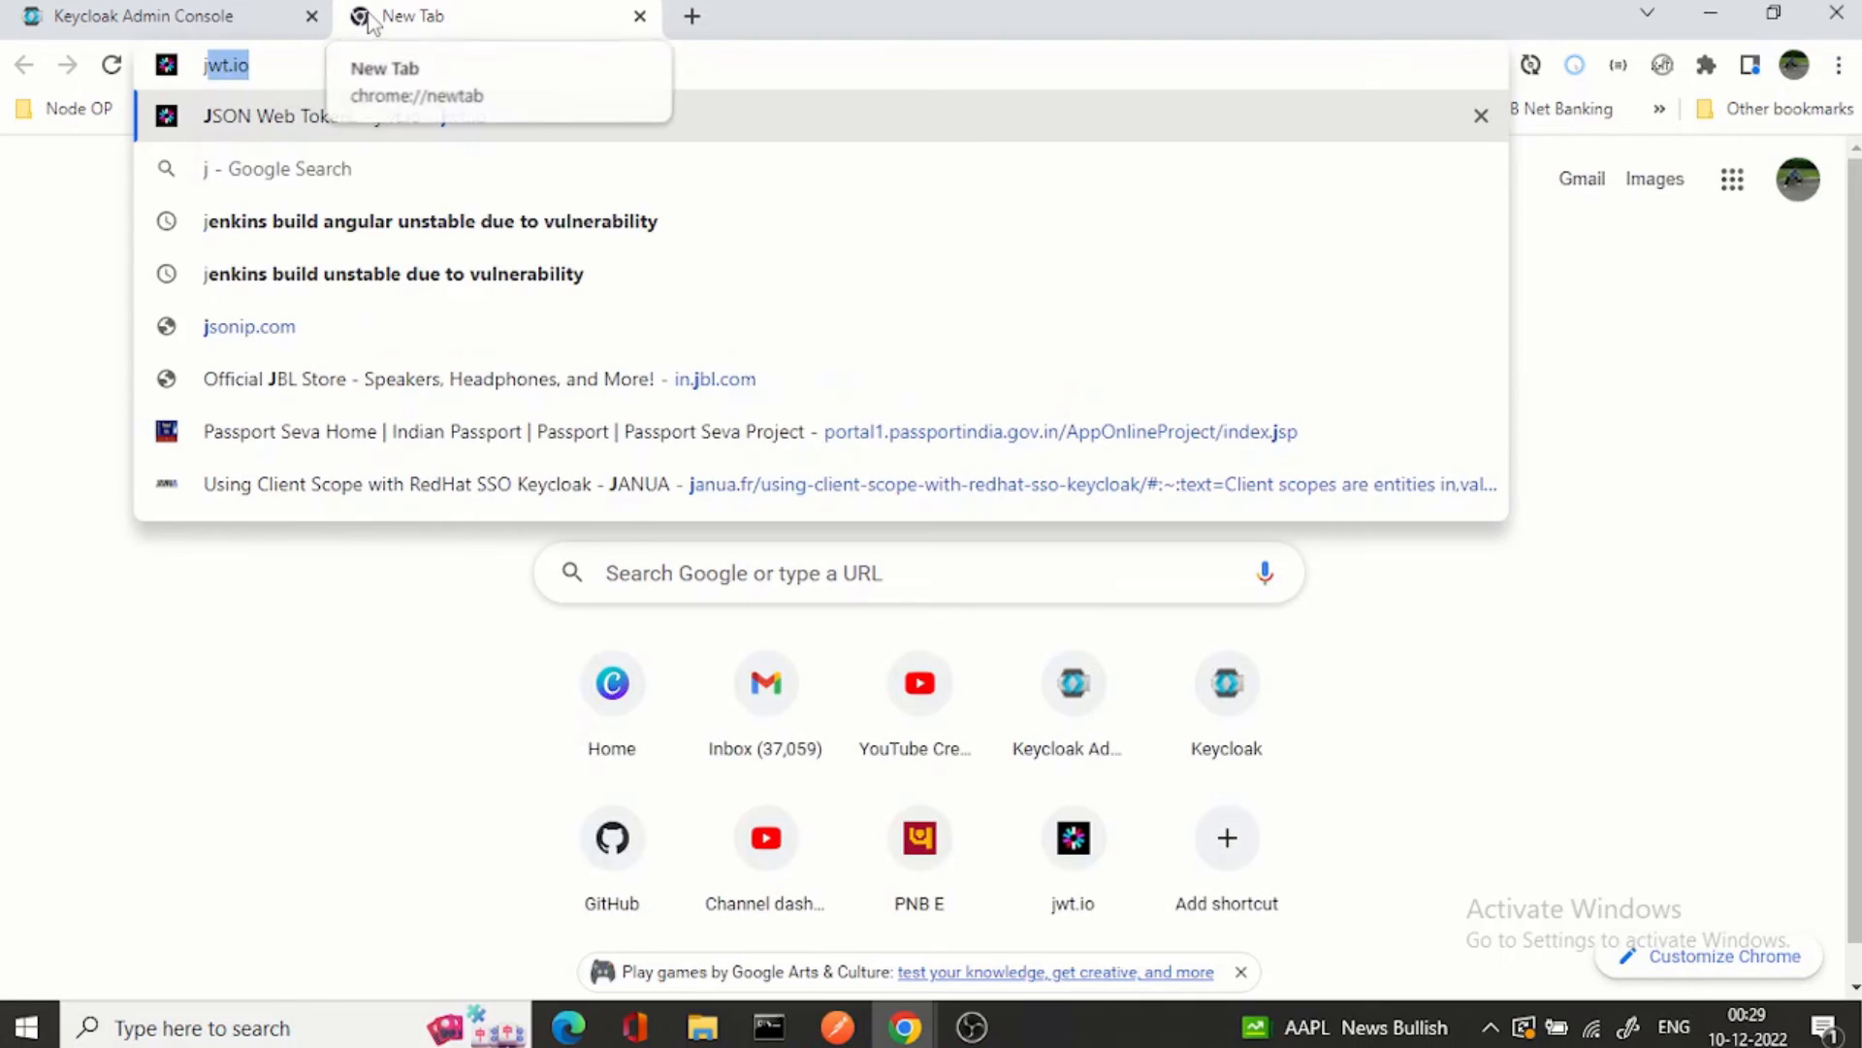
pyautogui.write('wt')
pyautogui.press('Return')
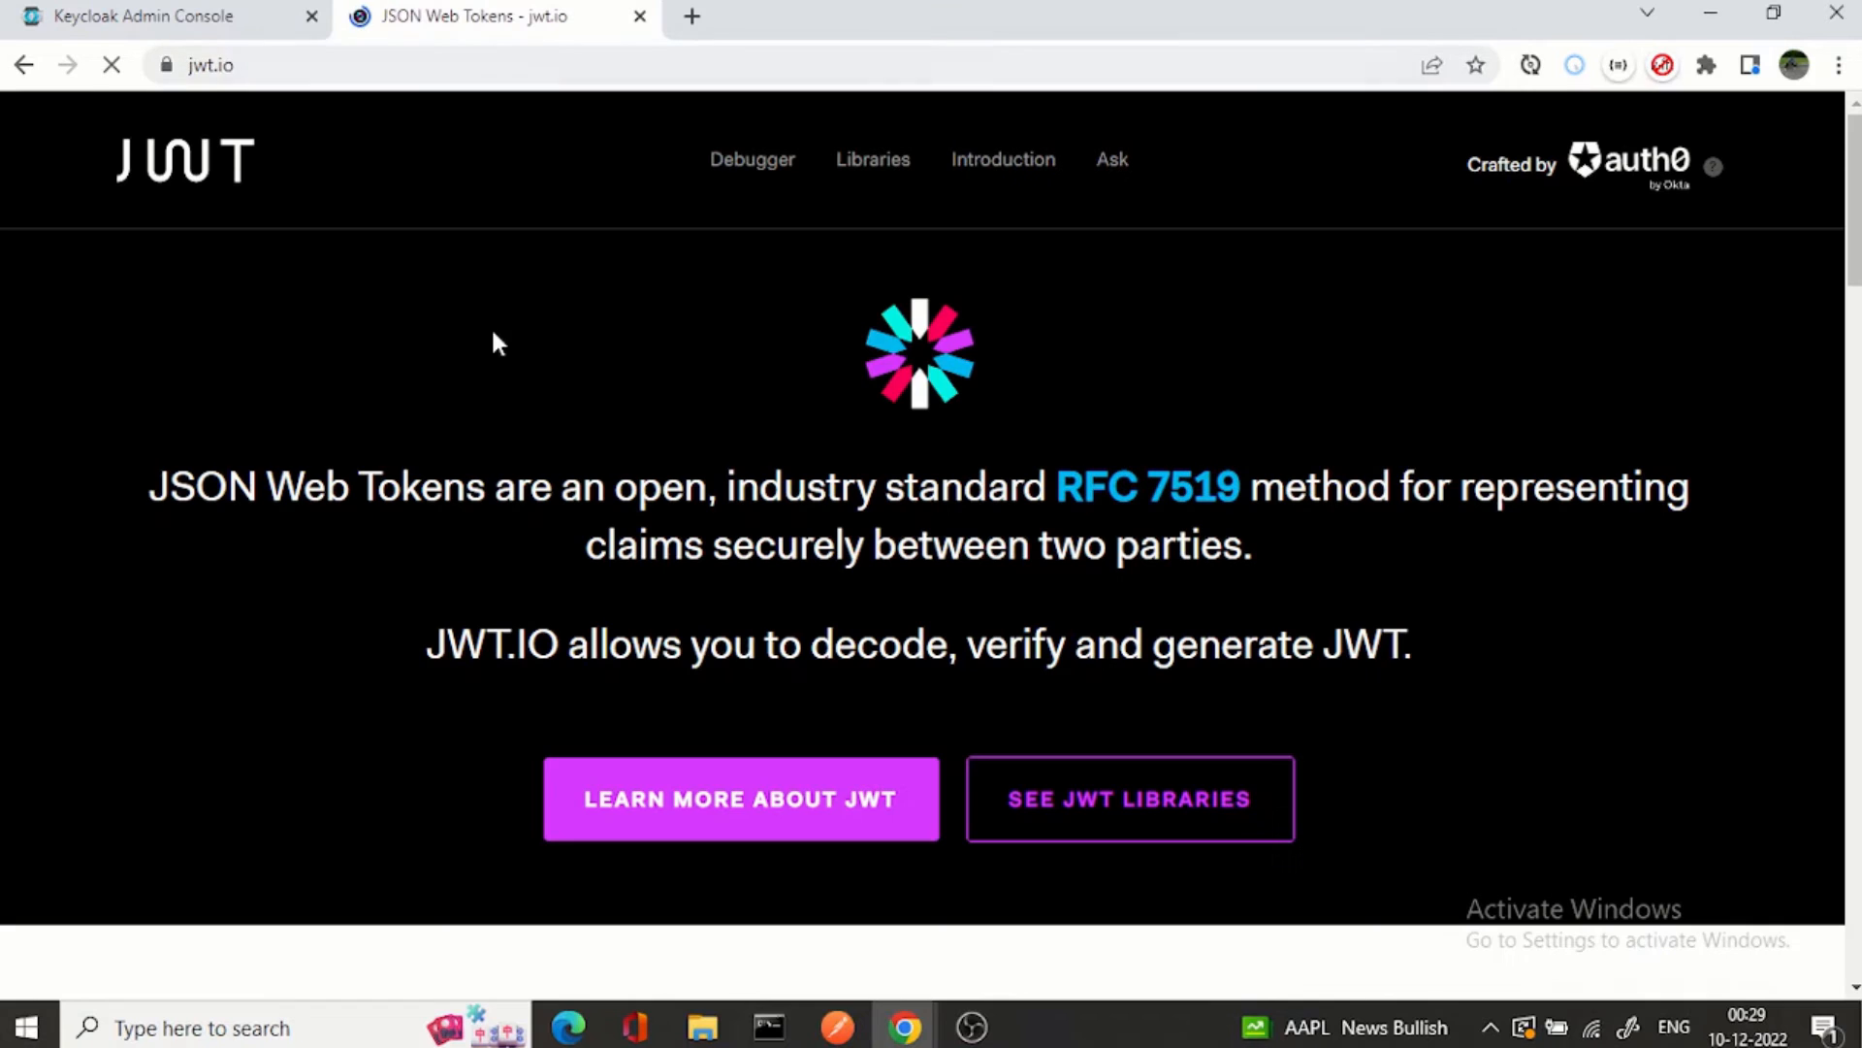
pyautogui.scroll(-3, 837, 651)
pyautogui.scroll(-3, 419, 808)
pyautogui.scroll(-1, 408, 800)
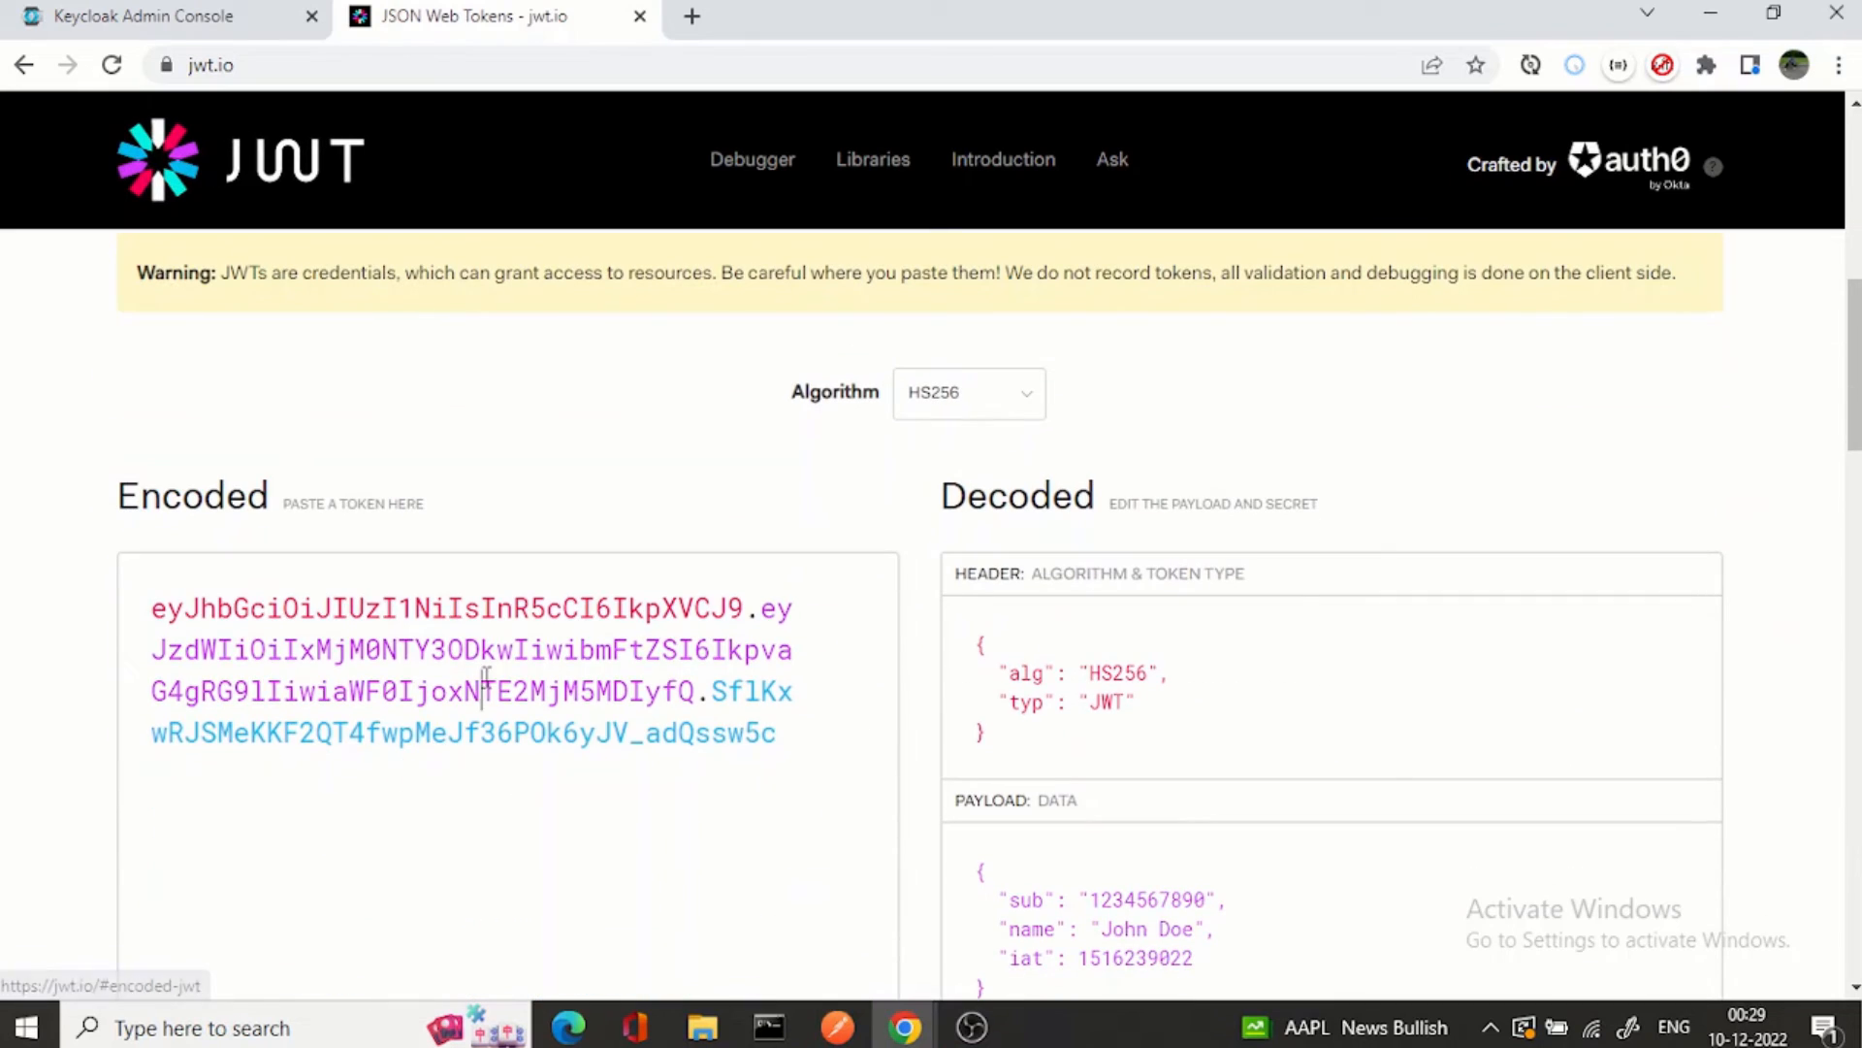
# Step: Decode the pasted access token, highlighting azp demo-client and the email_verified claim
pyautogui.click(487, 684)
pyautogui.hotkey('ctrl', 'a')
pyautogui.hotkey('ctrl', 'v')
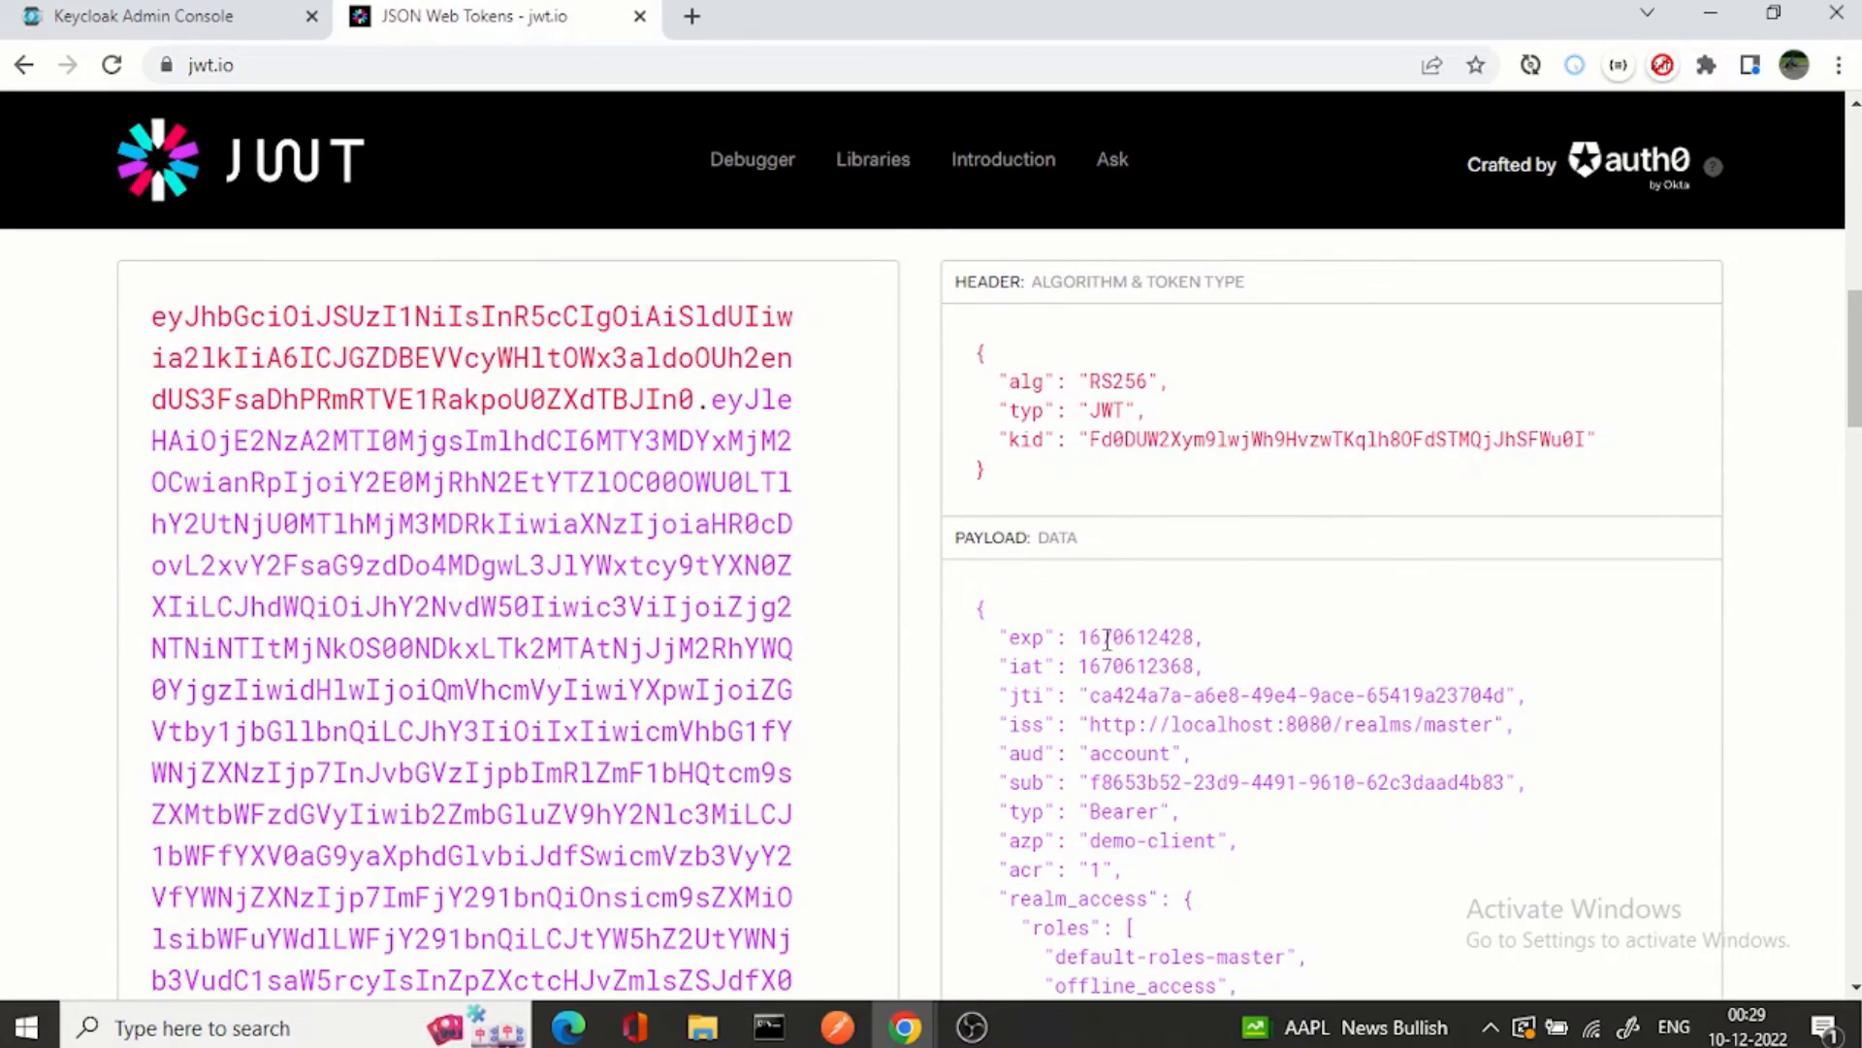
pyautogui.scroll(-3, 1441, 538)
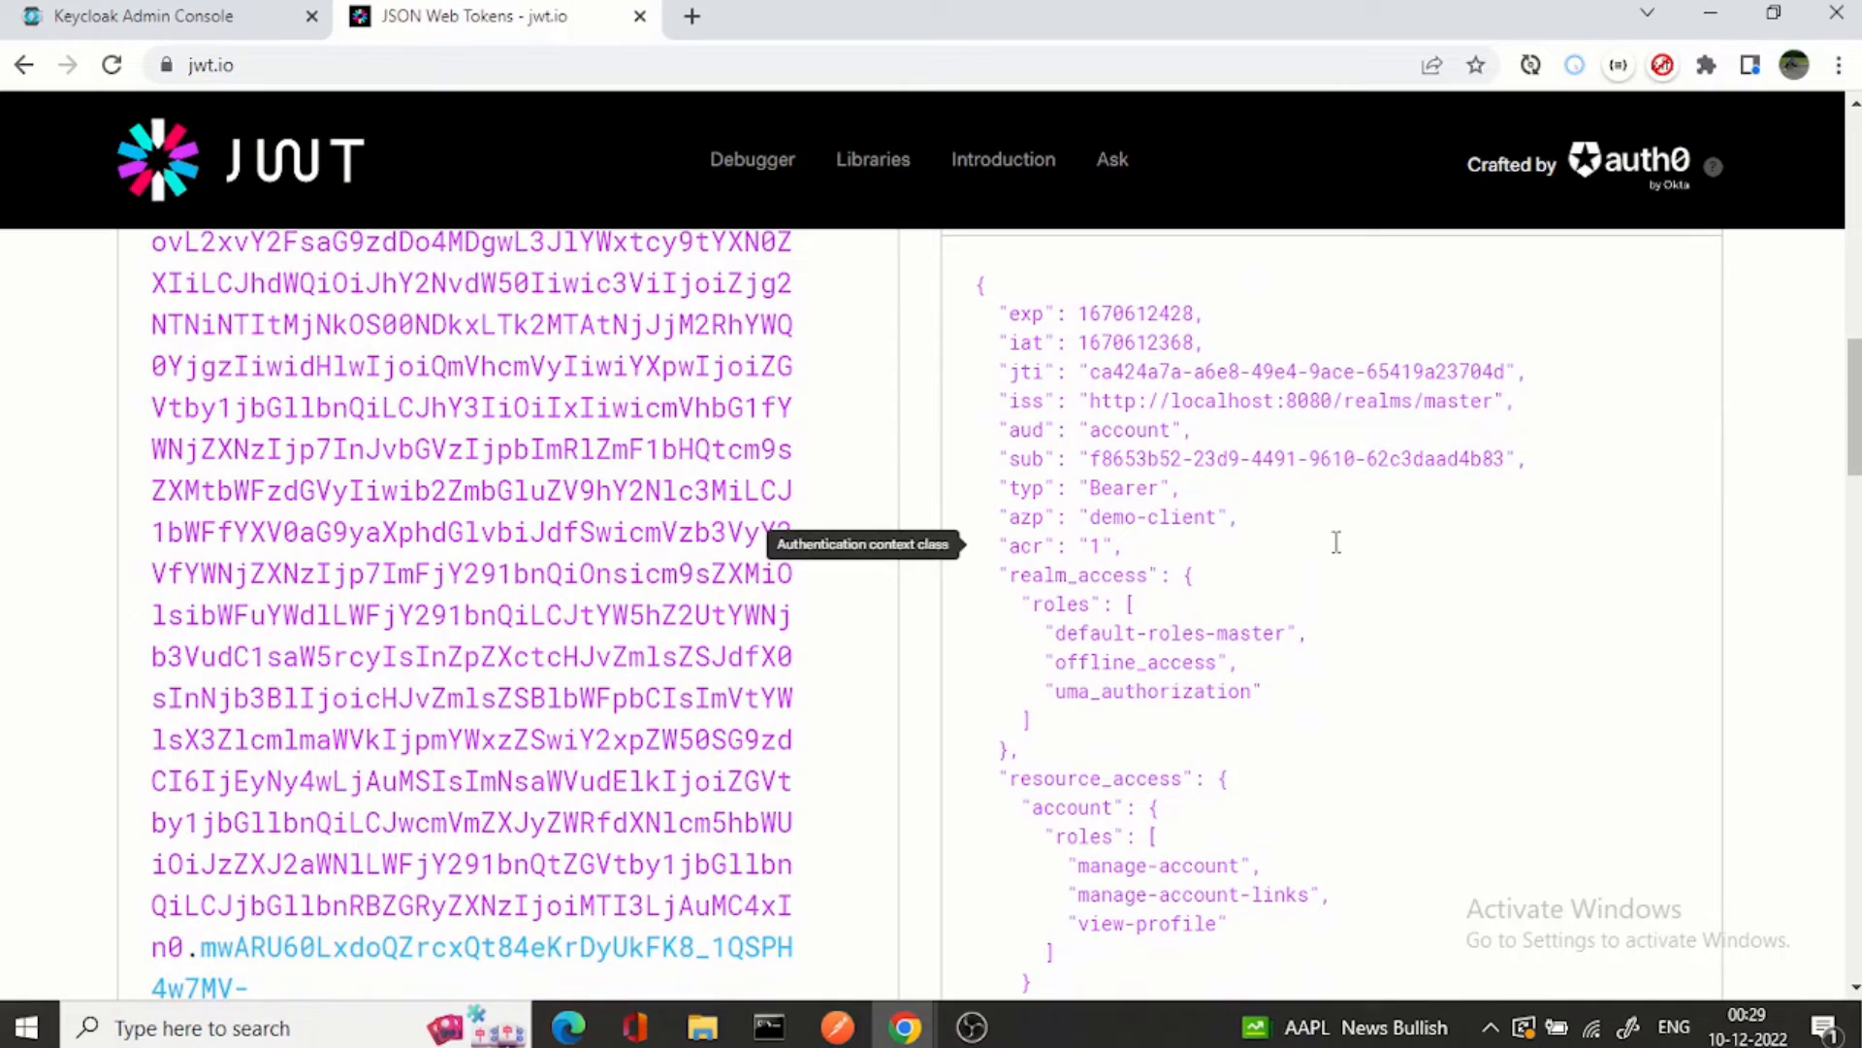
pyautogui.moveTo(1088, 516); pyautogui.dragTo(1221, 513)
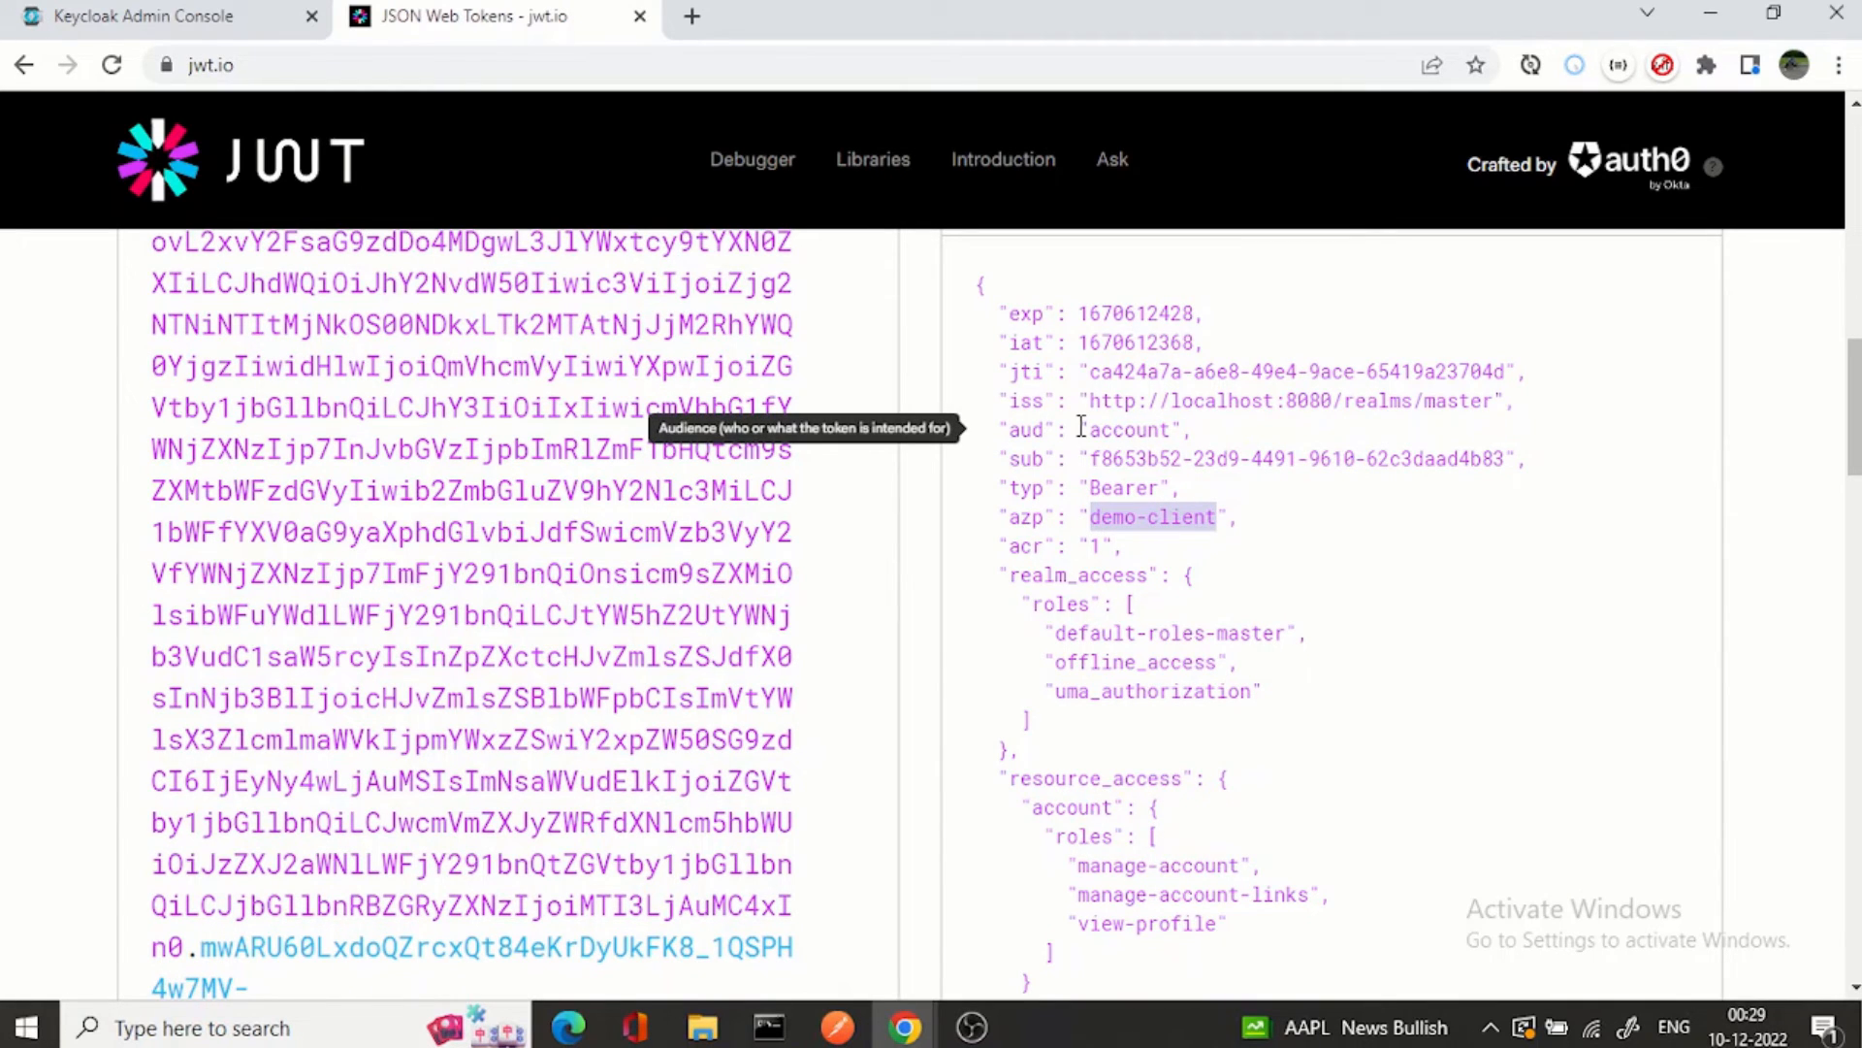
pyautogui.moveTo(1088, 429); pyautogui.dragTo(1167, 428)
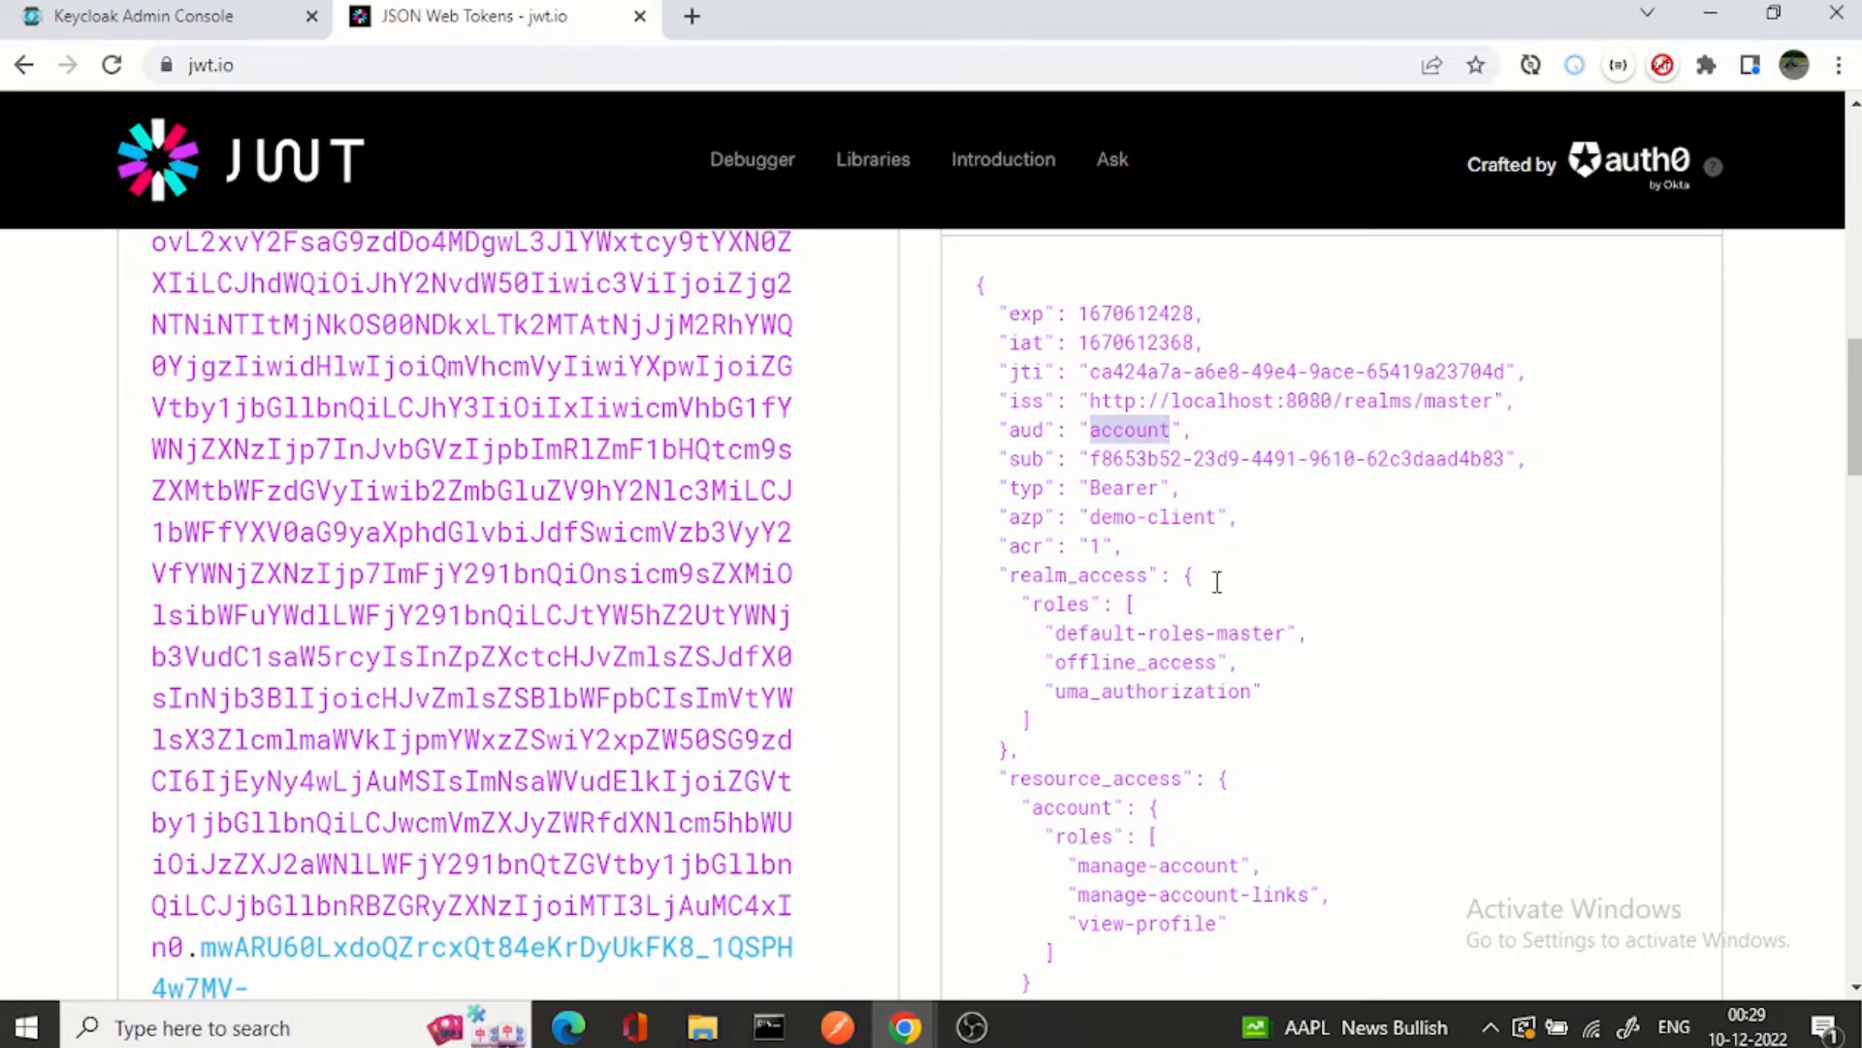
pyautogui.scroll(-1, 1240, 602)
pyautogui.scroll(-1, 1240, 602)
pyautogui.scroll(-2, 1252, 601)
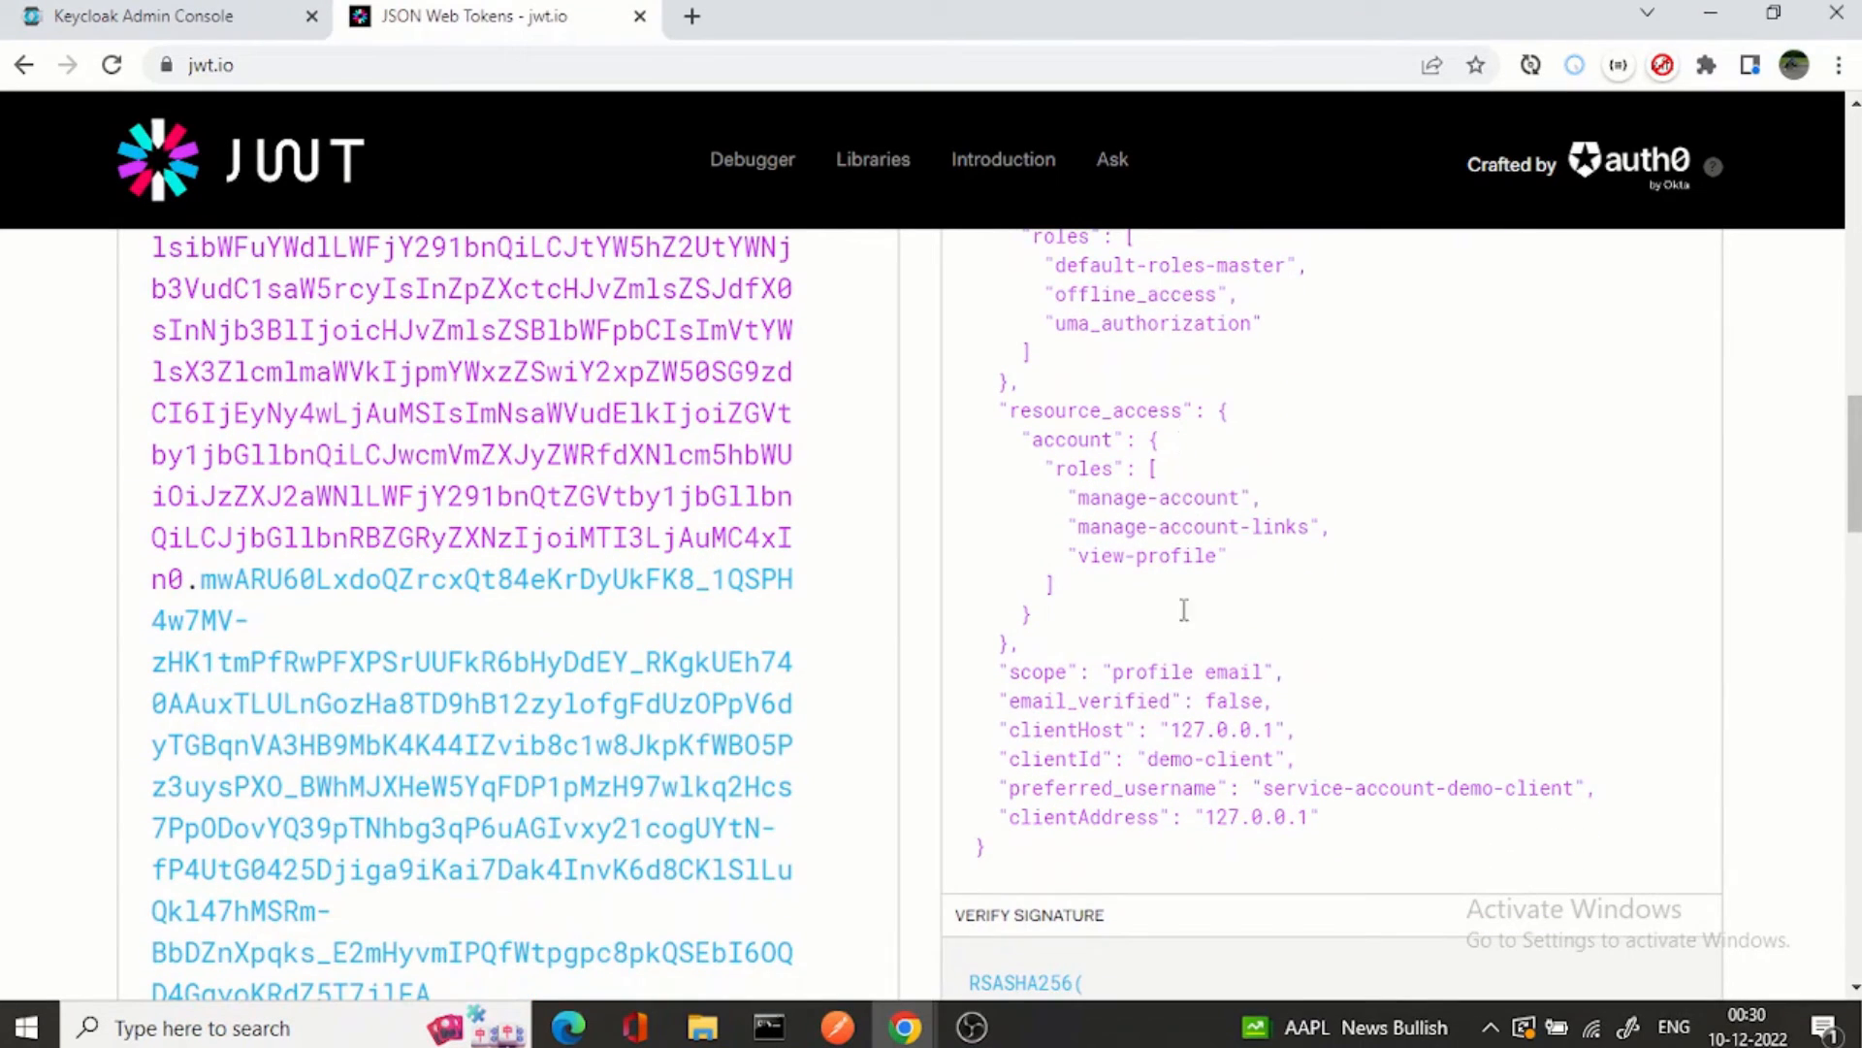
pyautogui.moveTo(1007, 784); pyautogui.dragTo(1572, 783)
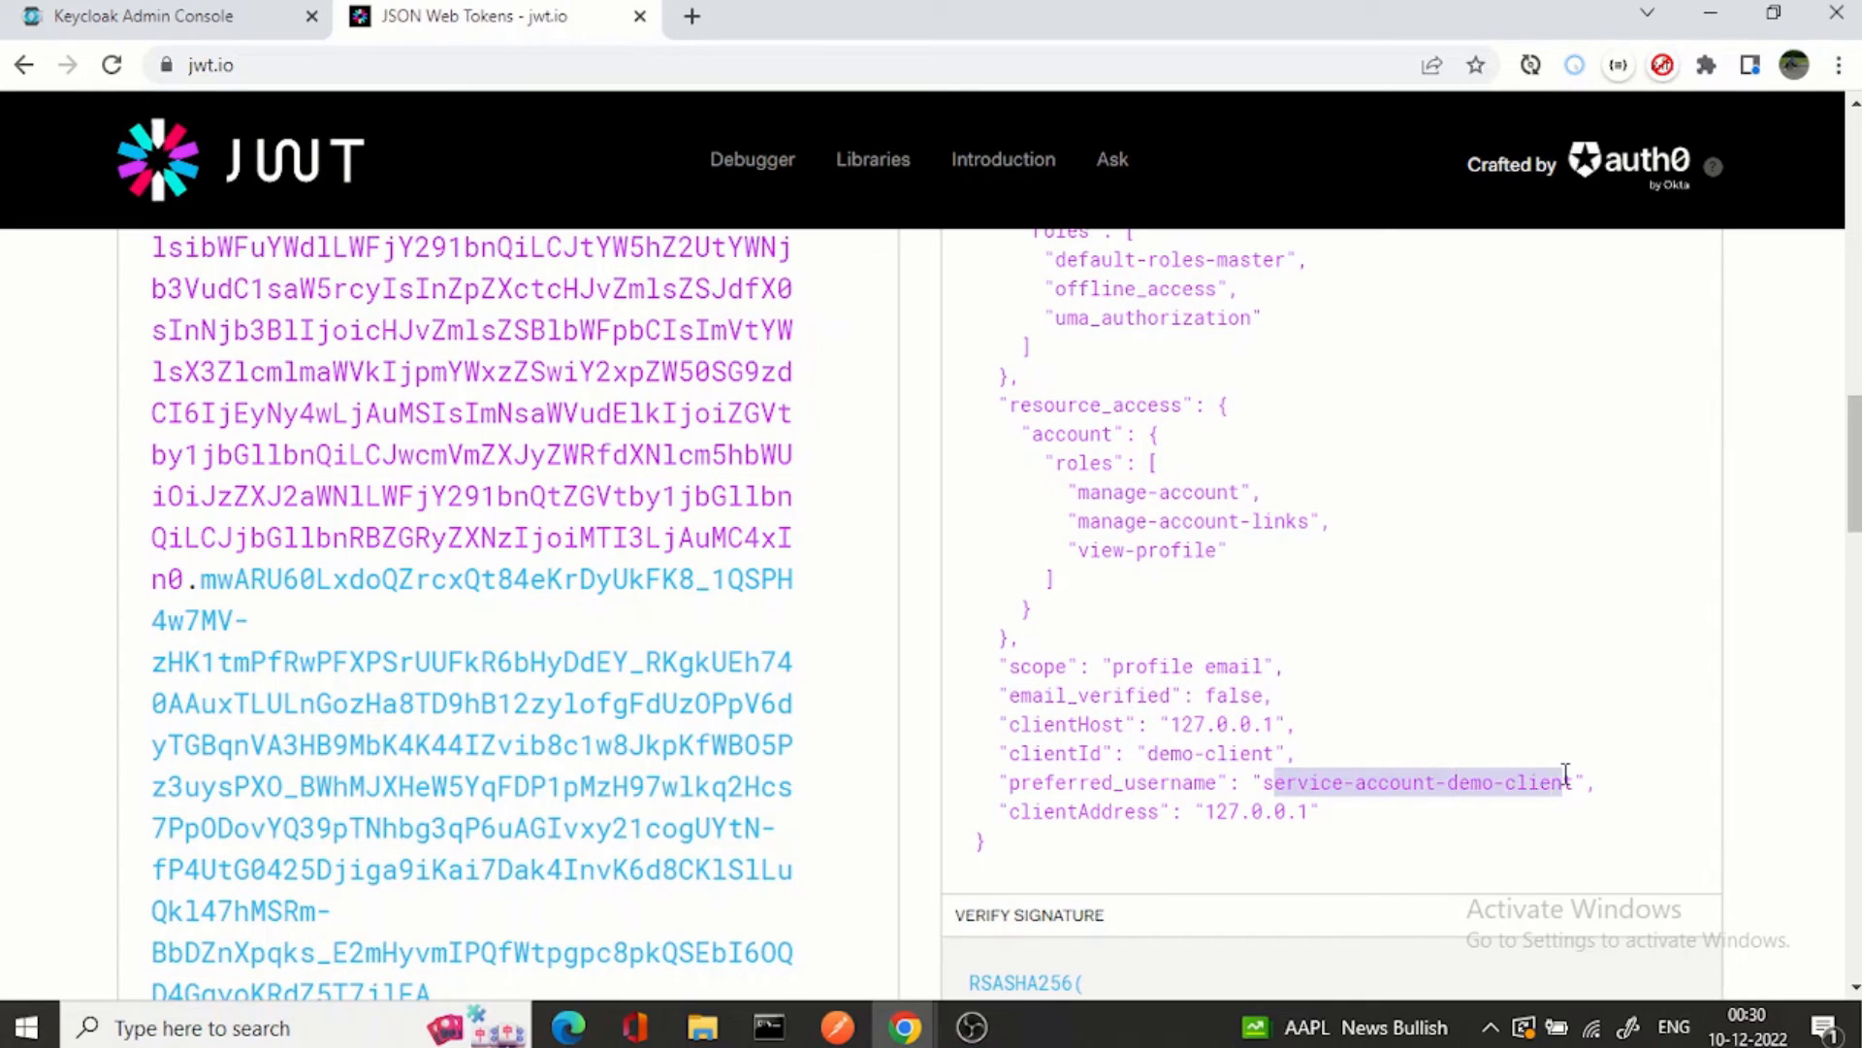
pyautogui.doubleClick(1088, 696)
pyautogui.moveTo(1170, 696); pyautogui.dragTo(1194, 696)
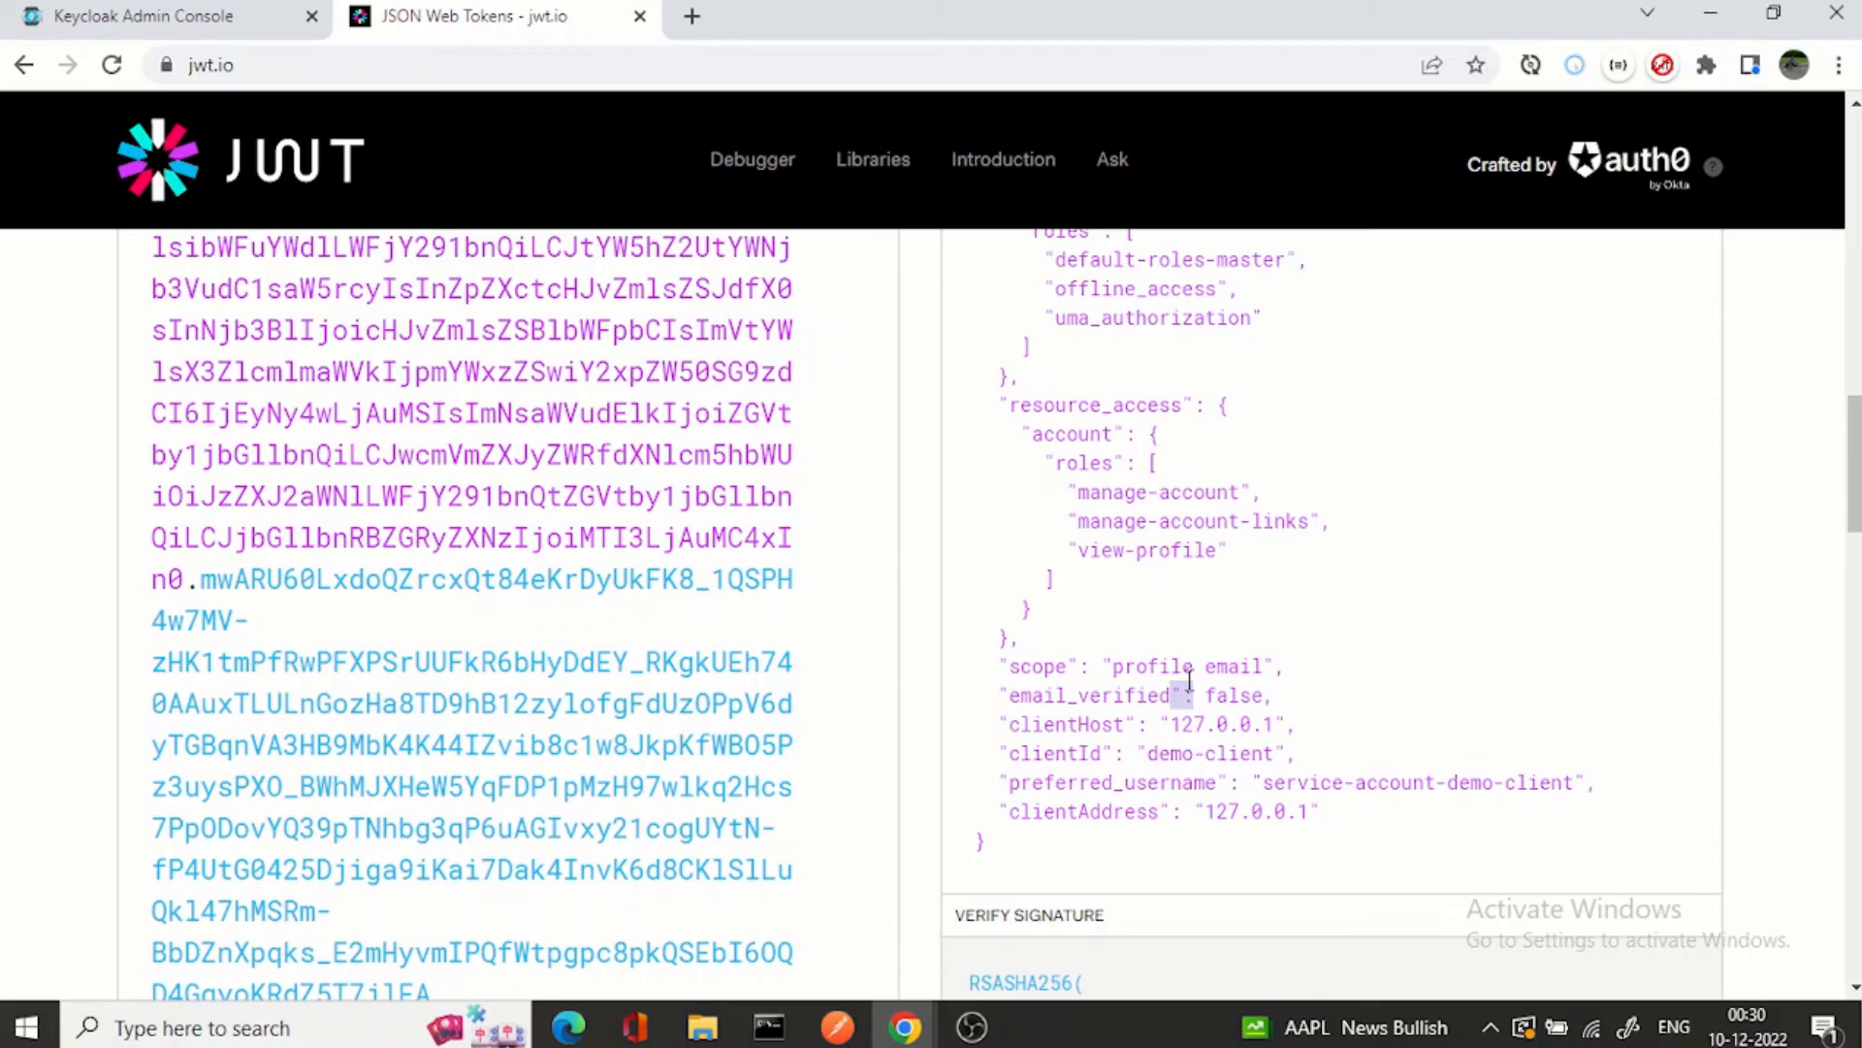
pyautogui.scroll(2, 1190, 684)
pyautogui.scroll(1, 1190, 684)
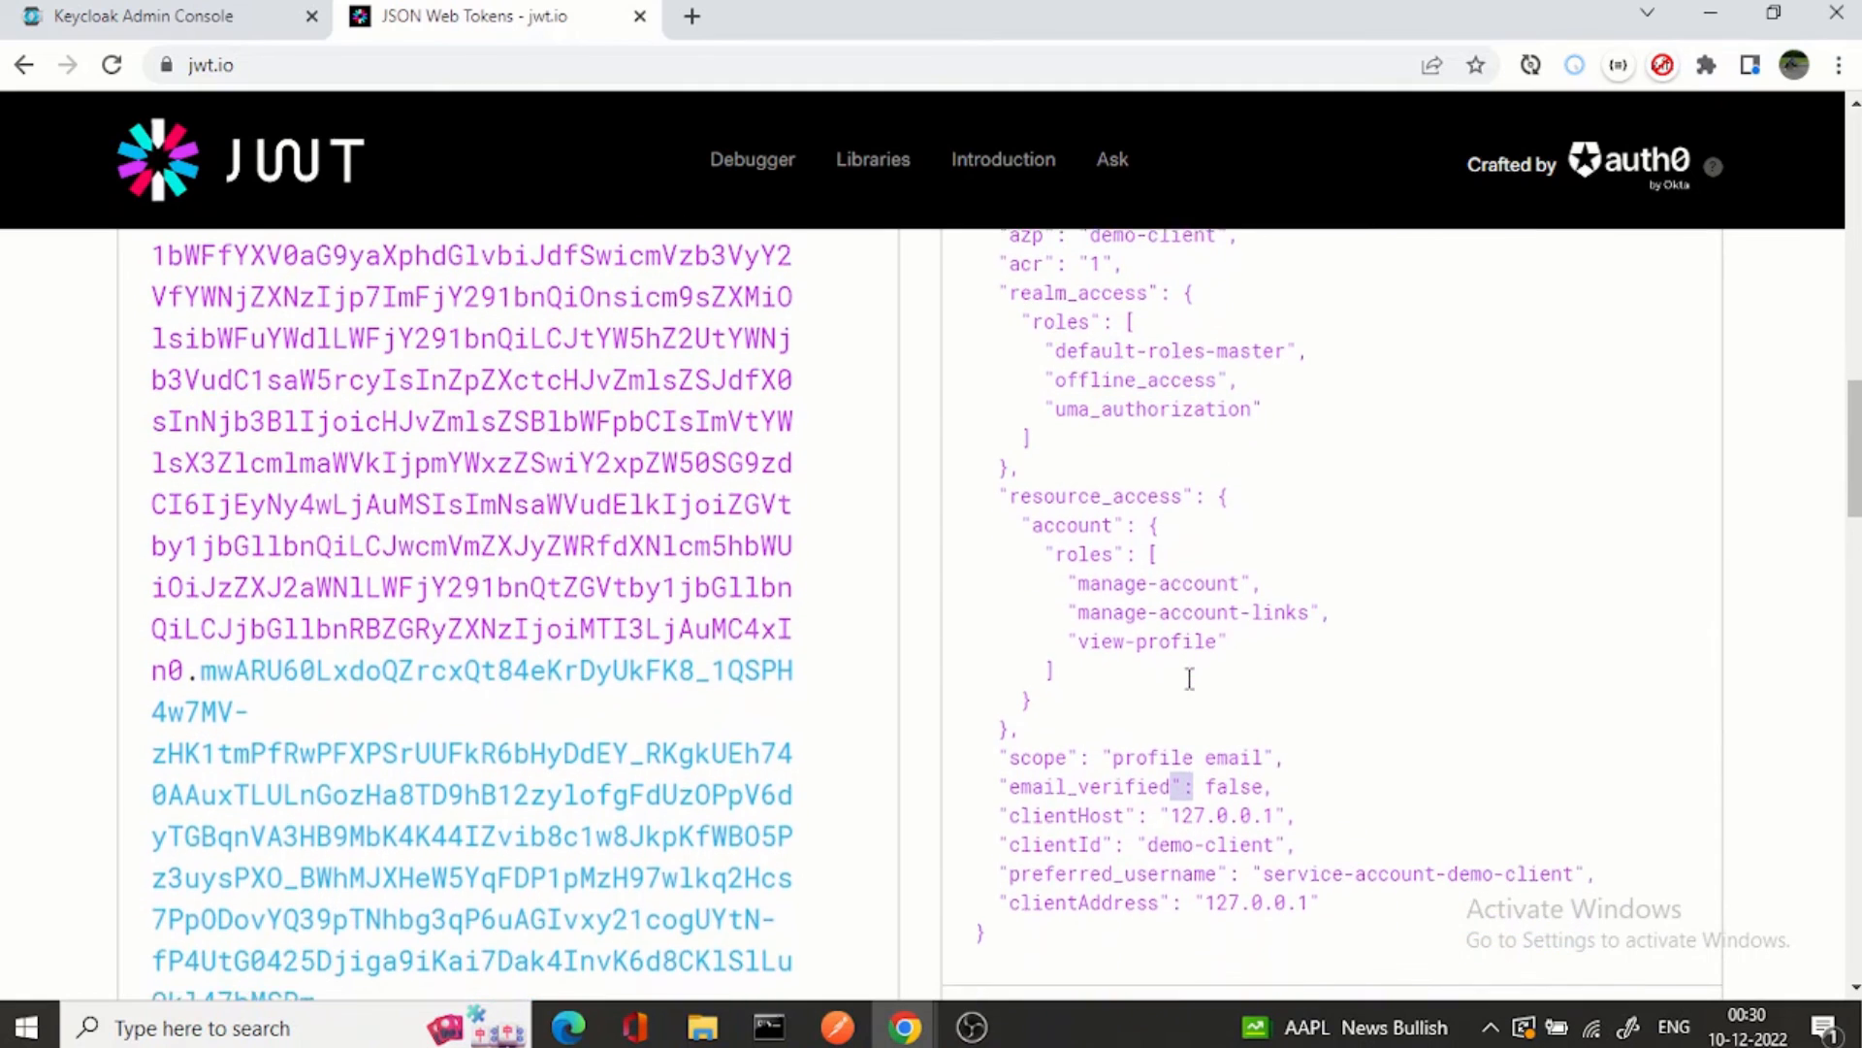
pyautogui.scroll(3, 1189, 680)
pyautogui.scroll(1, 1189, 680)
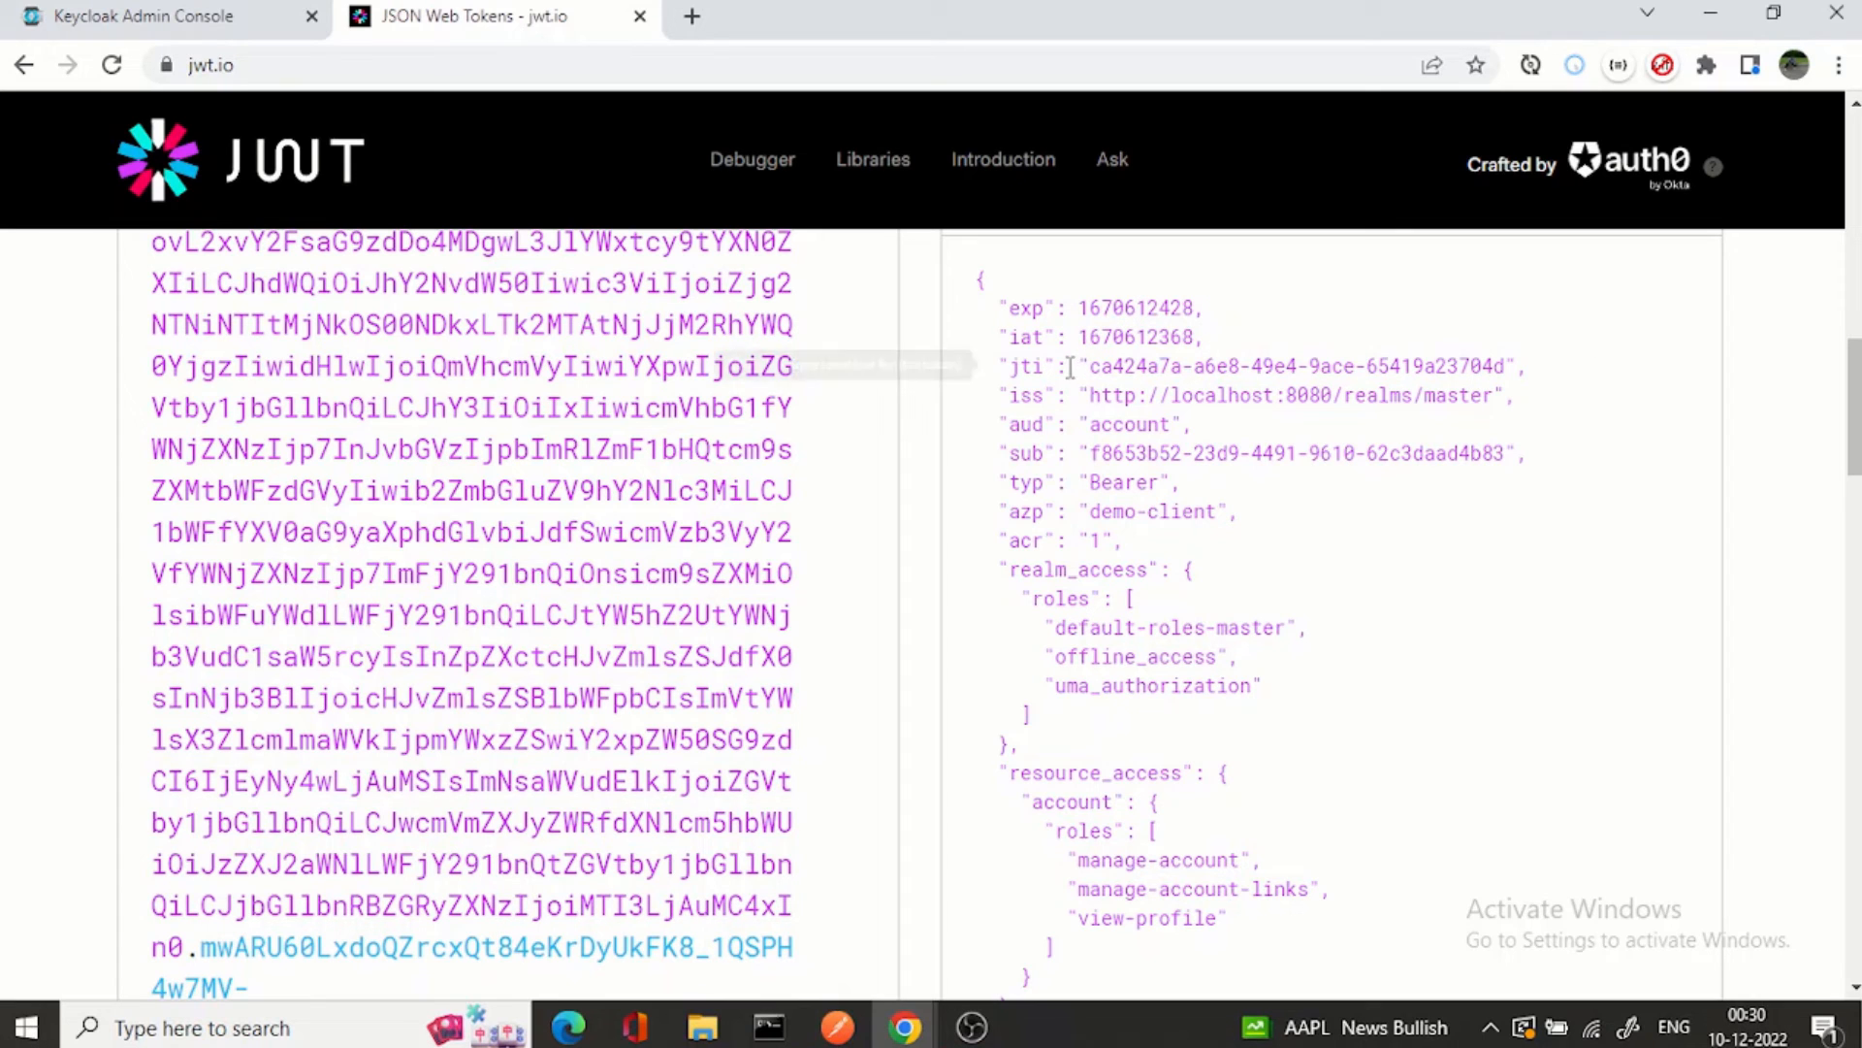
# Step: Review demo-client's confidential access and service-account settings in Keycloak, then return to Postman
pyautogui.hotkey('ctrl', 'Tab')
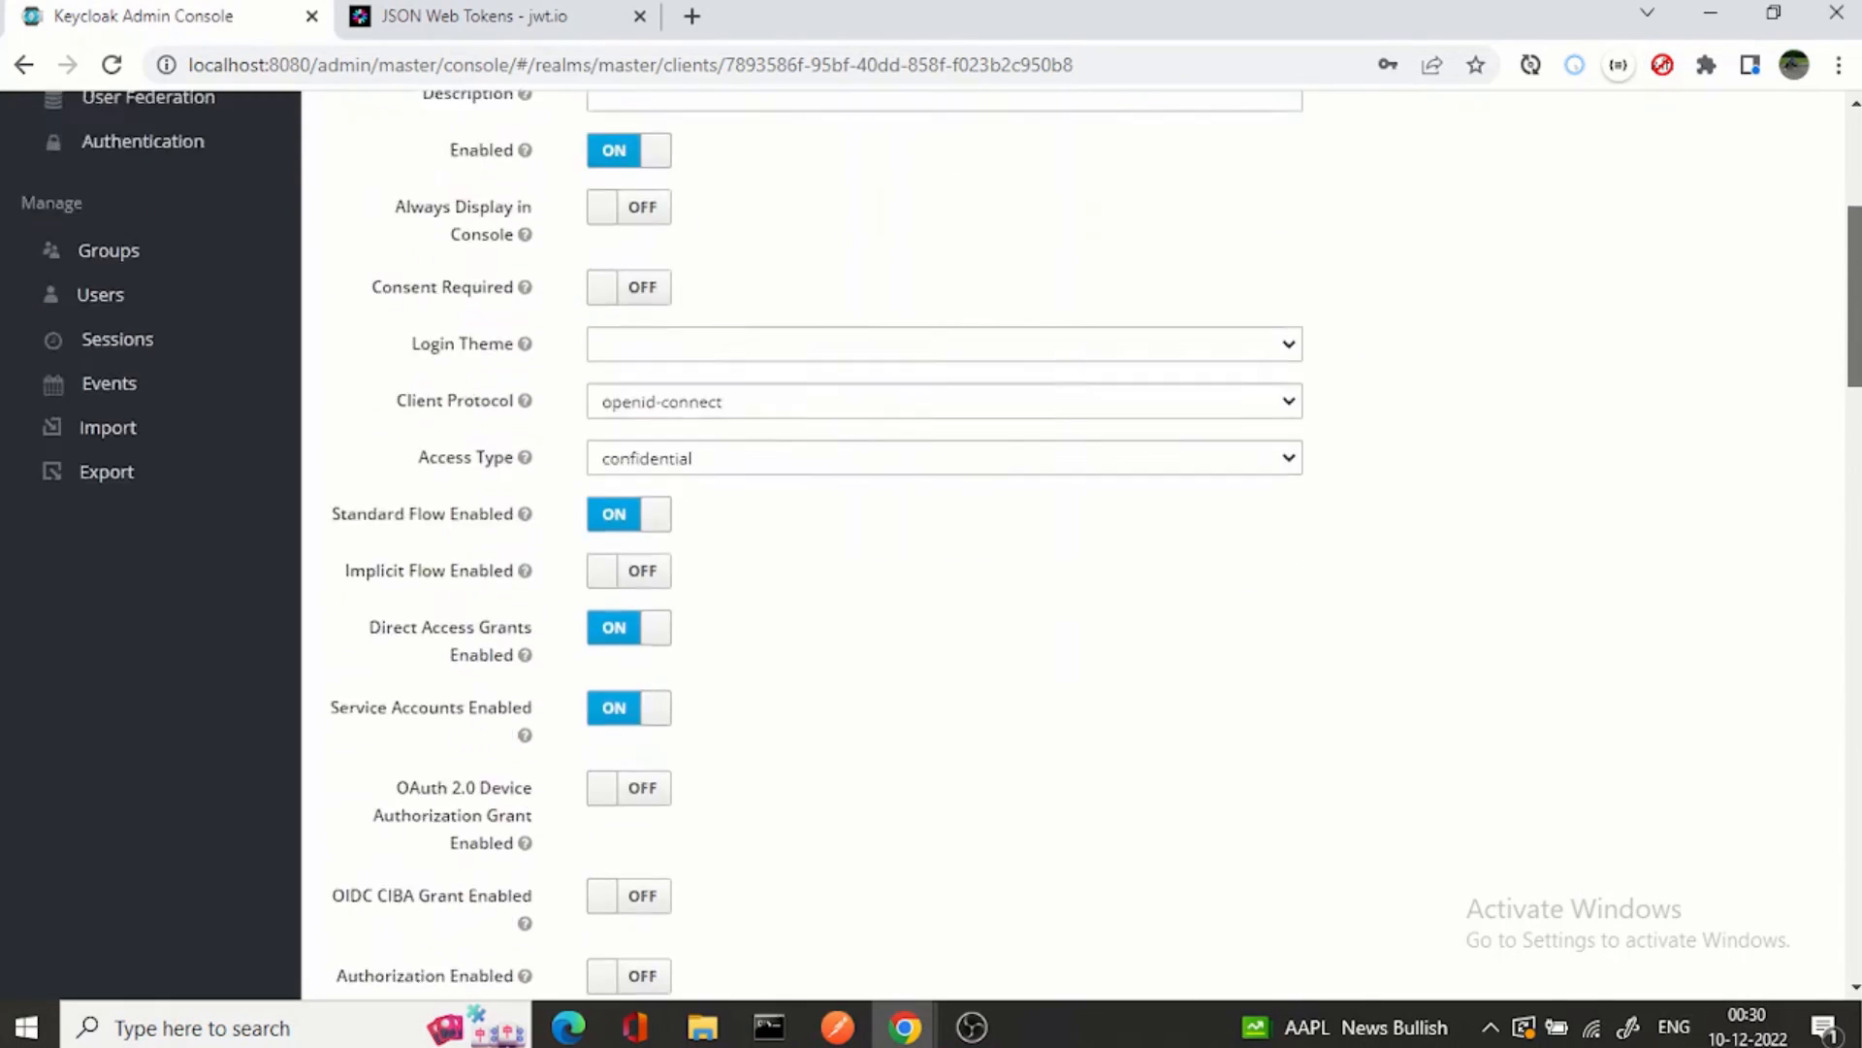
pyautogui.moveTo(1854, 467); pyautogui.dragTo(1854, 163)
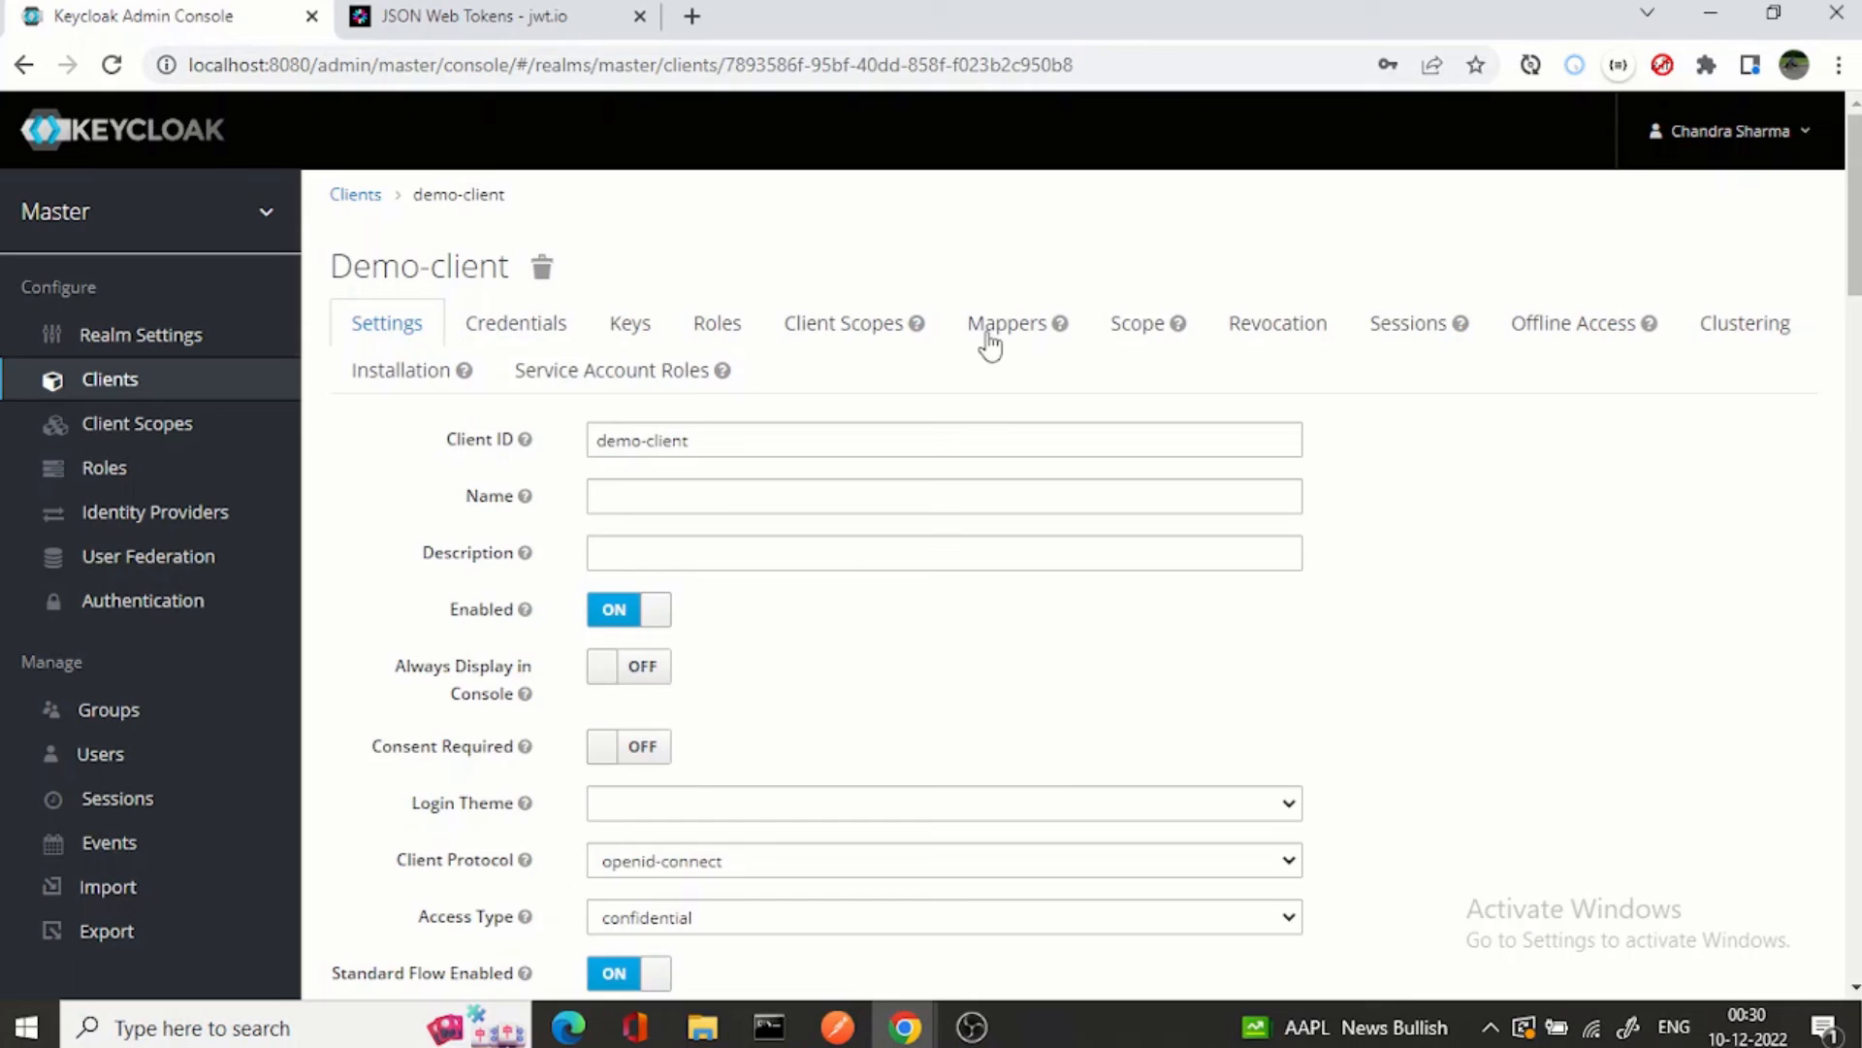
pyautogui.click(395, 602)
pyautogui.moveTo(525, 917)
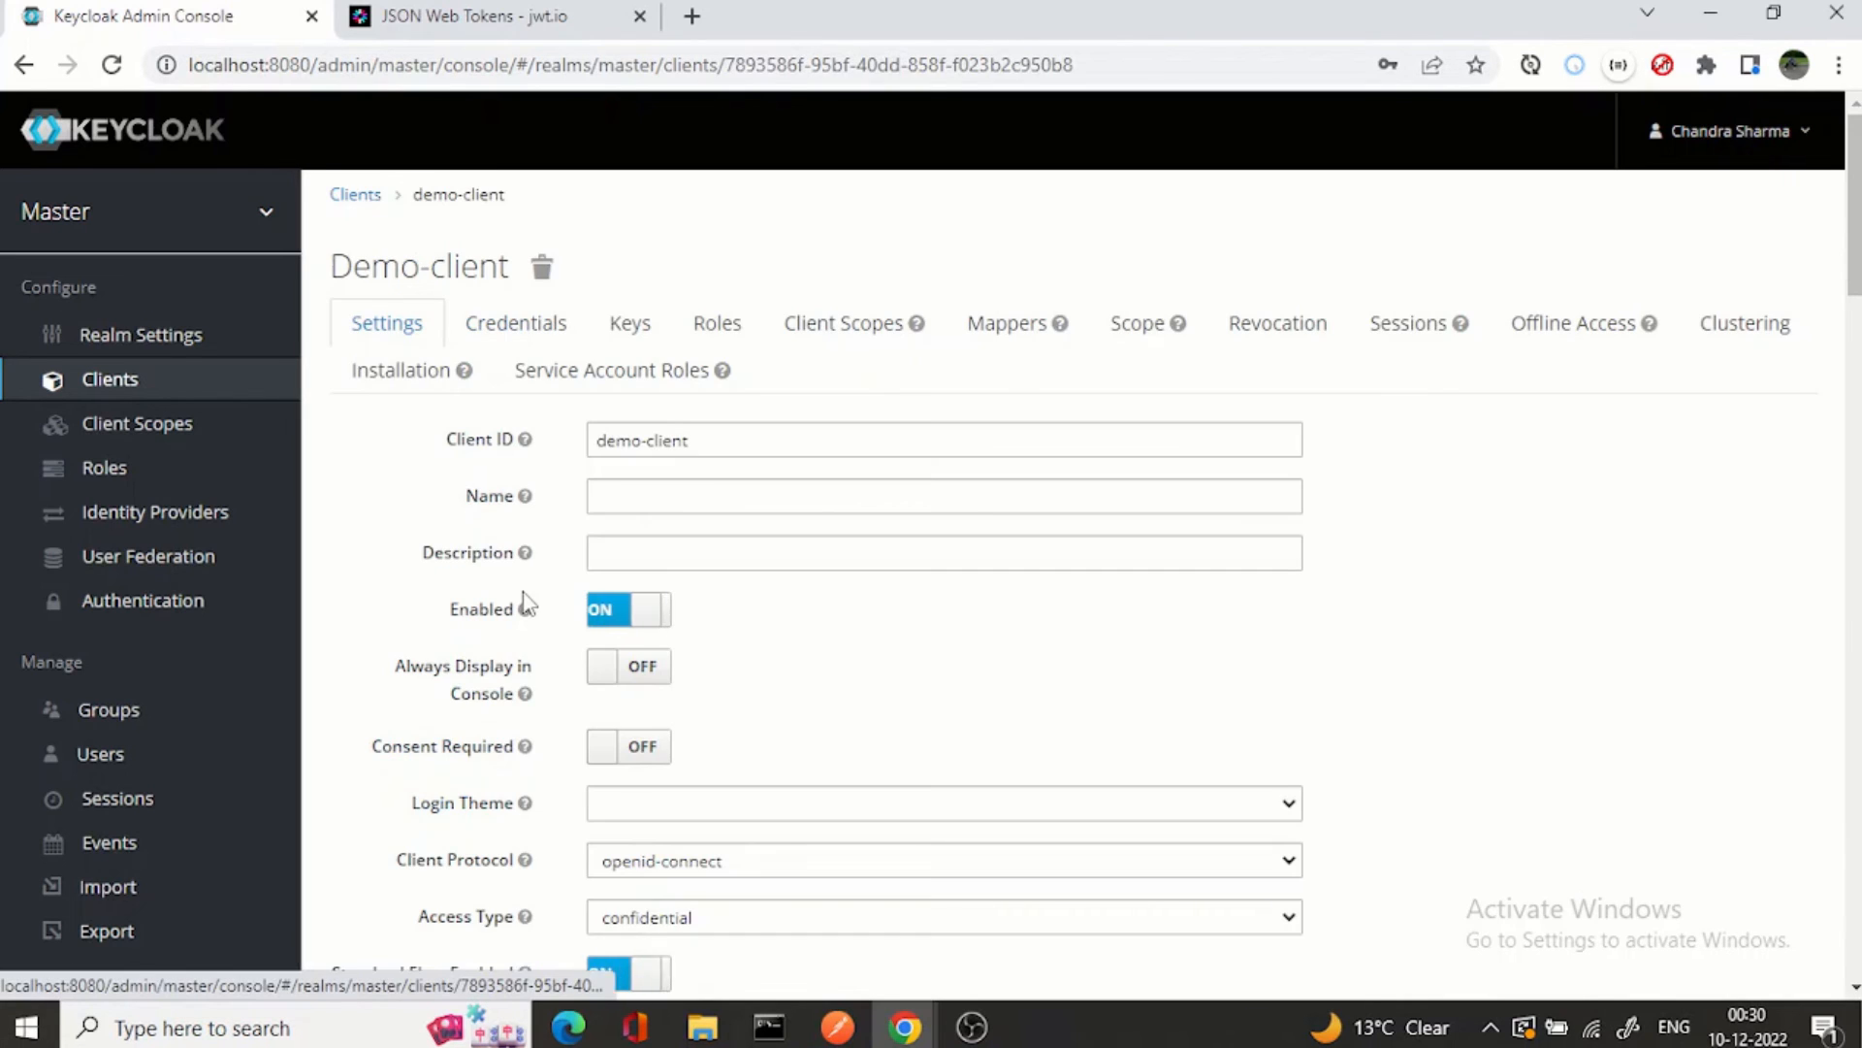
pyautogui.scroll(-2, 528, 604)
pyautogui.scroll(-2, 527, 604)
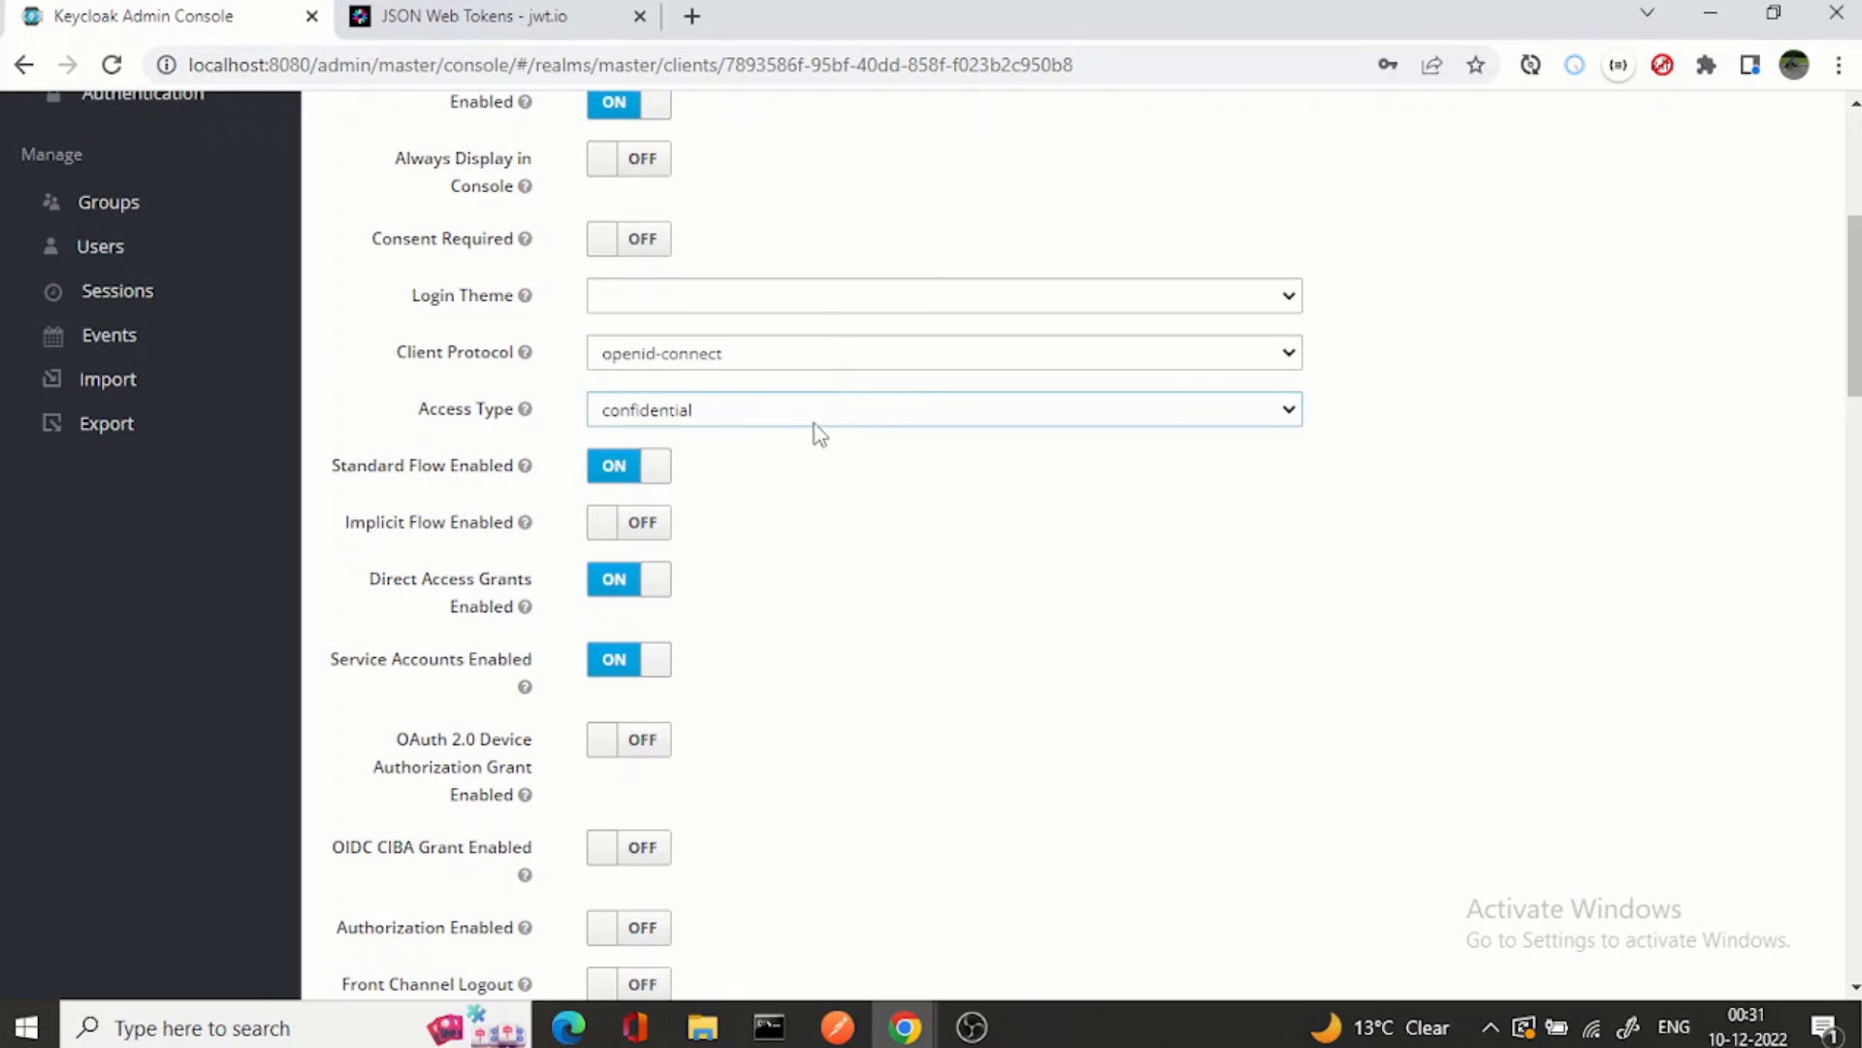
pyautogui.scroll(-2, 833, 421)
pyautogui.scroll(-2, 834, 421)
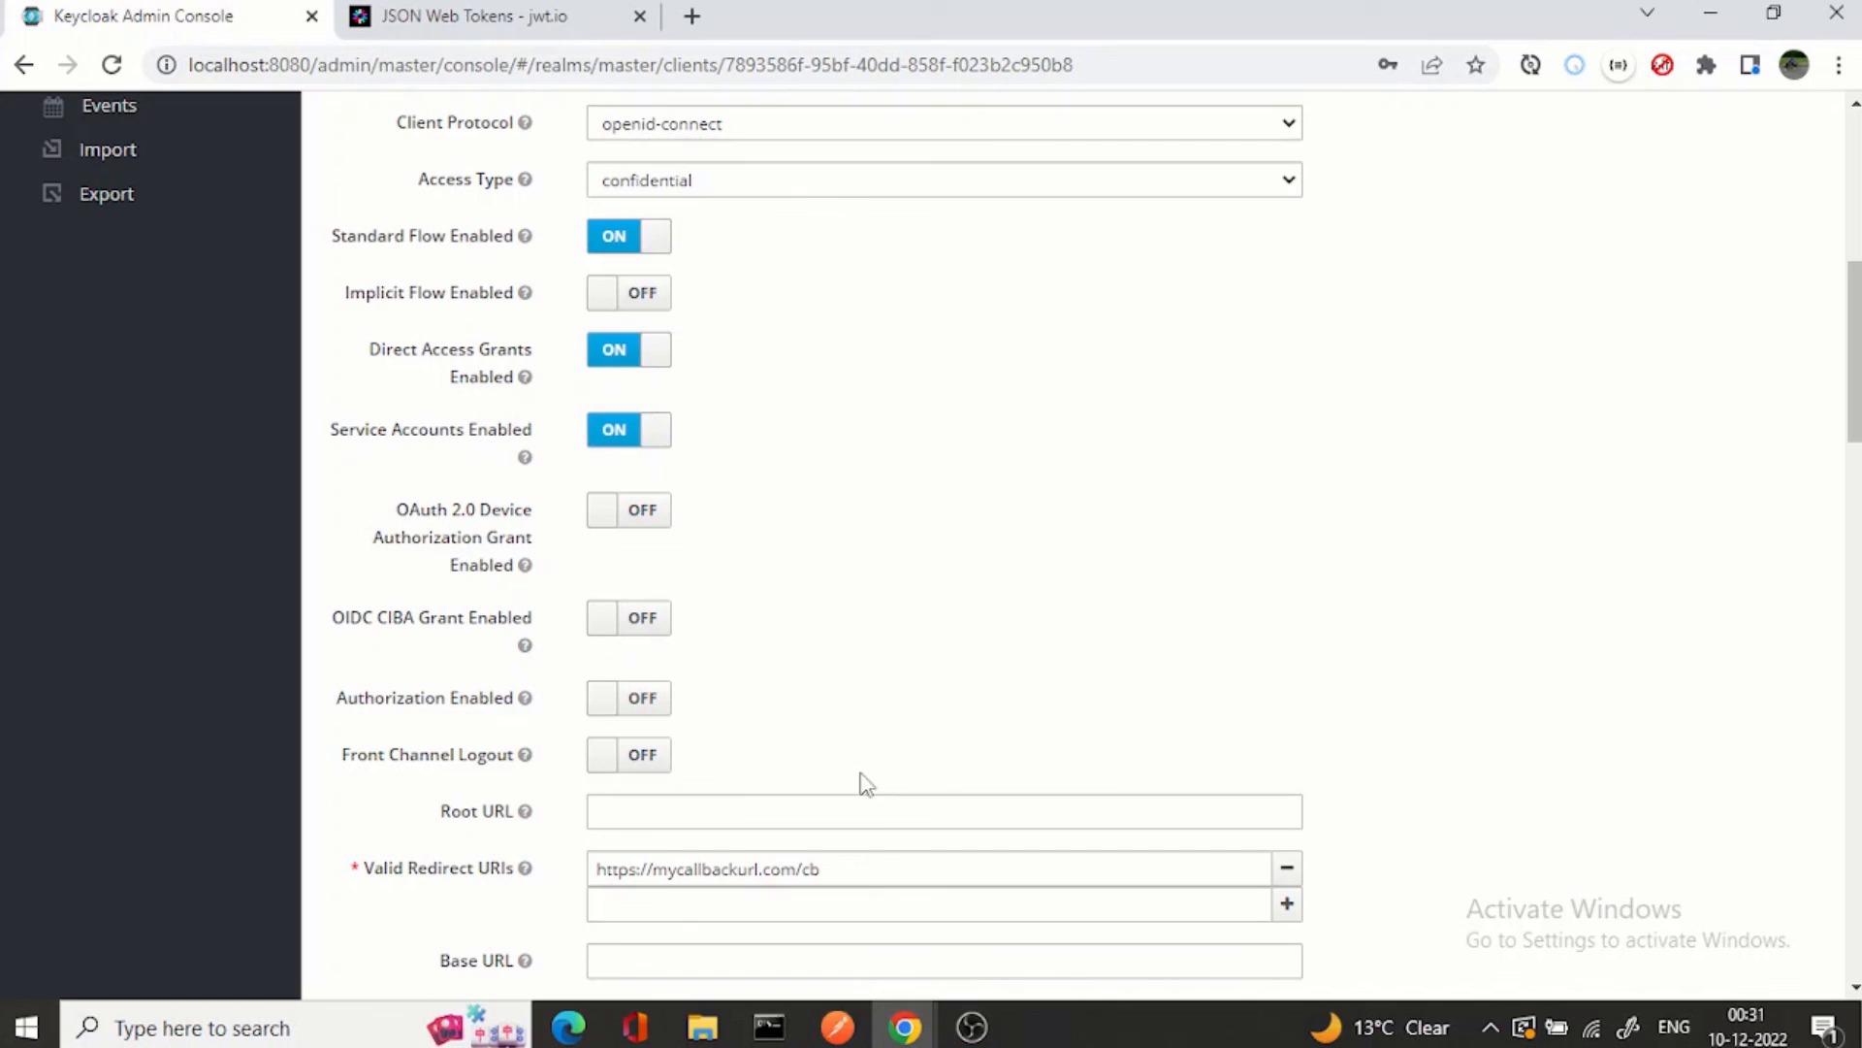
pyautogui.click(837, 1027)
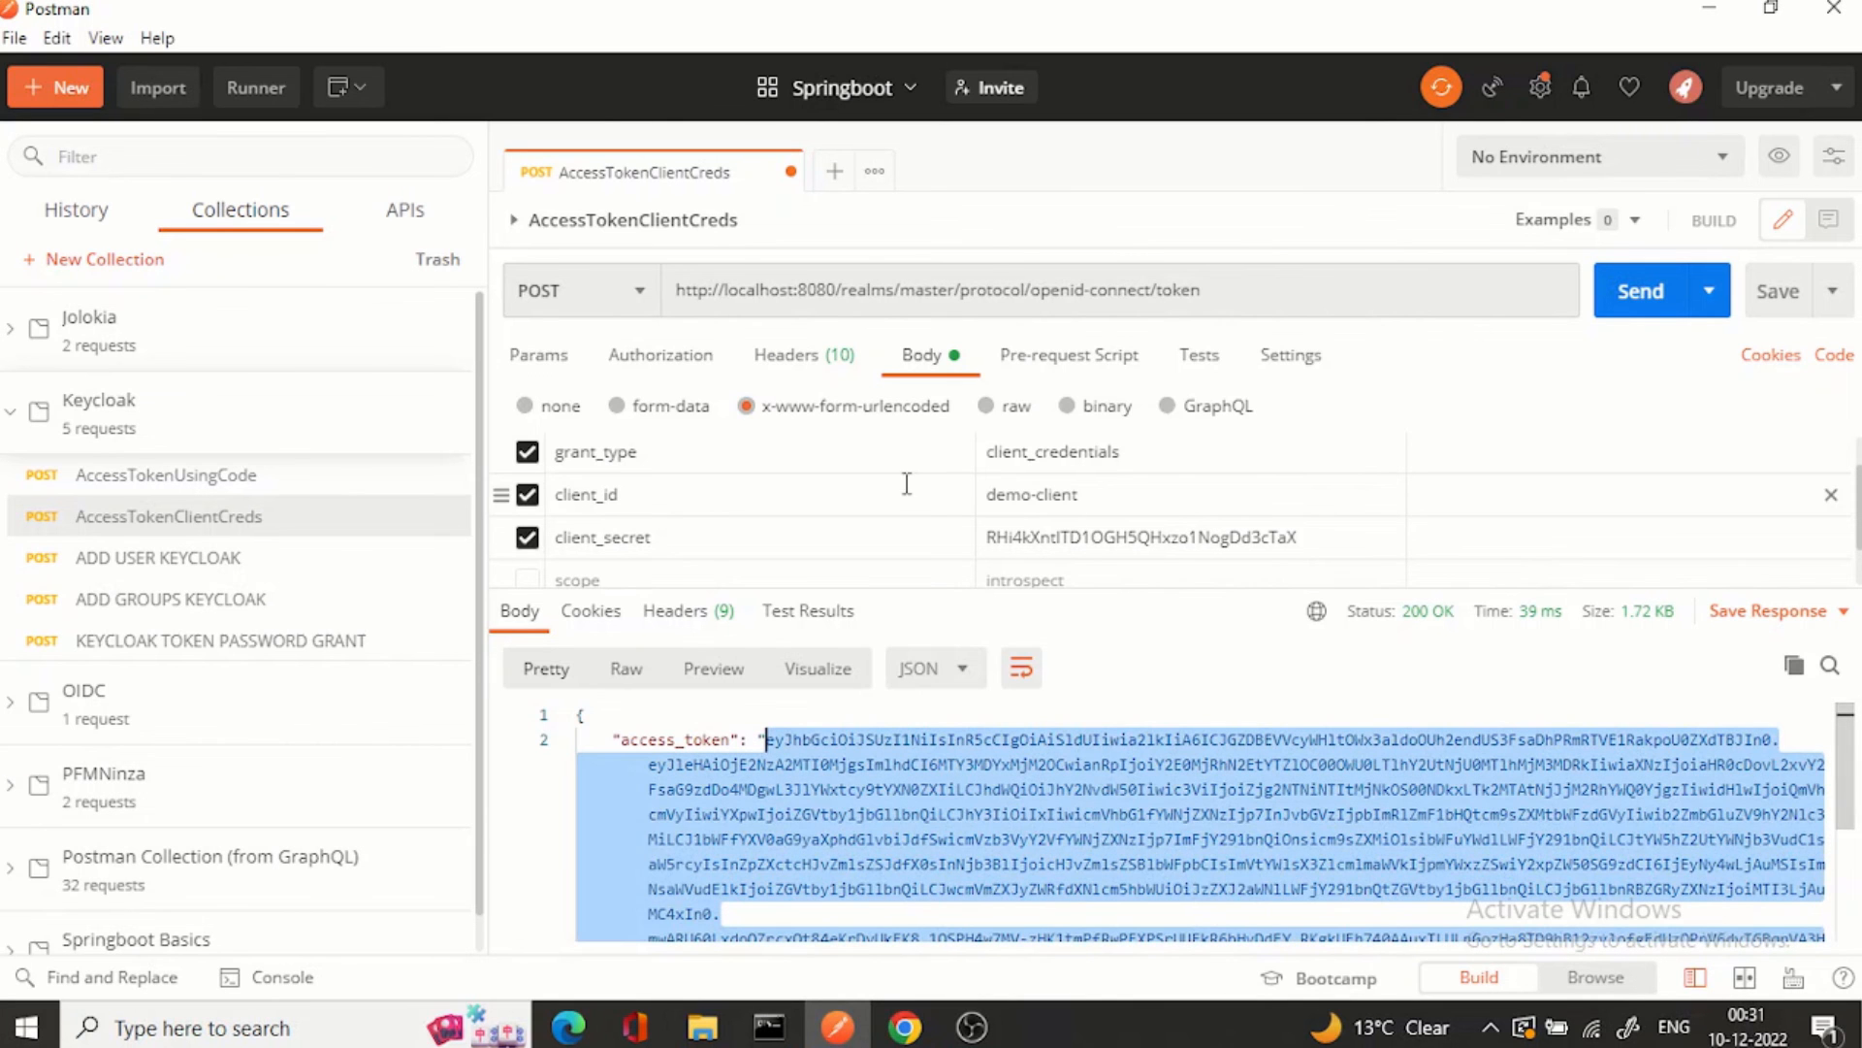
pyautogui.click(1274, 288)
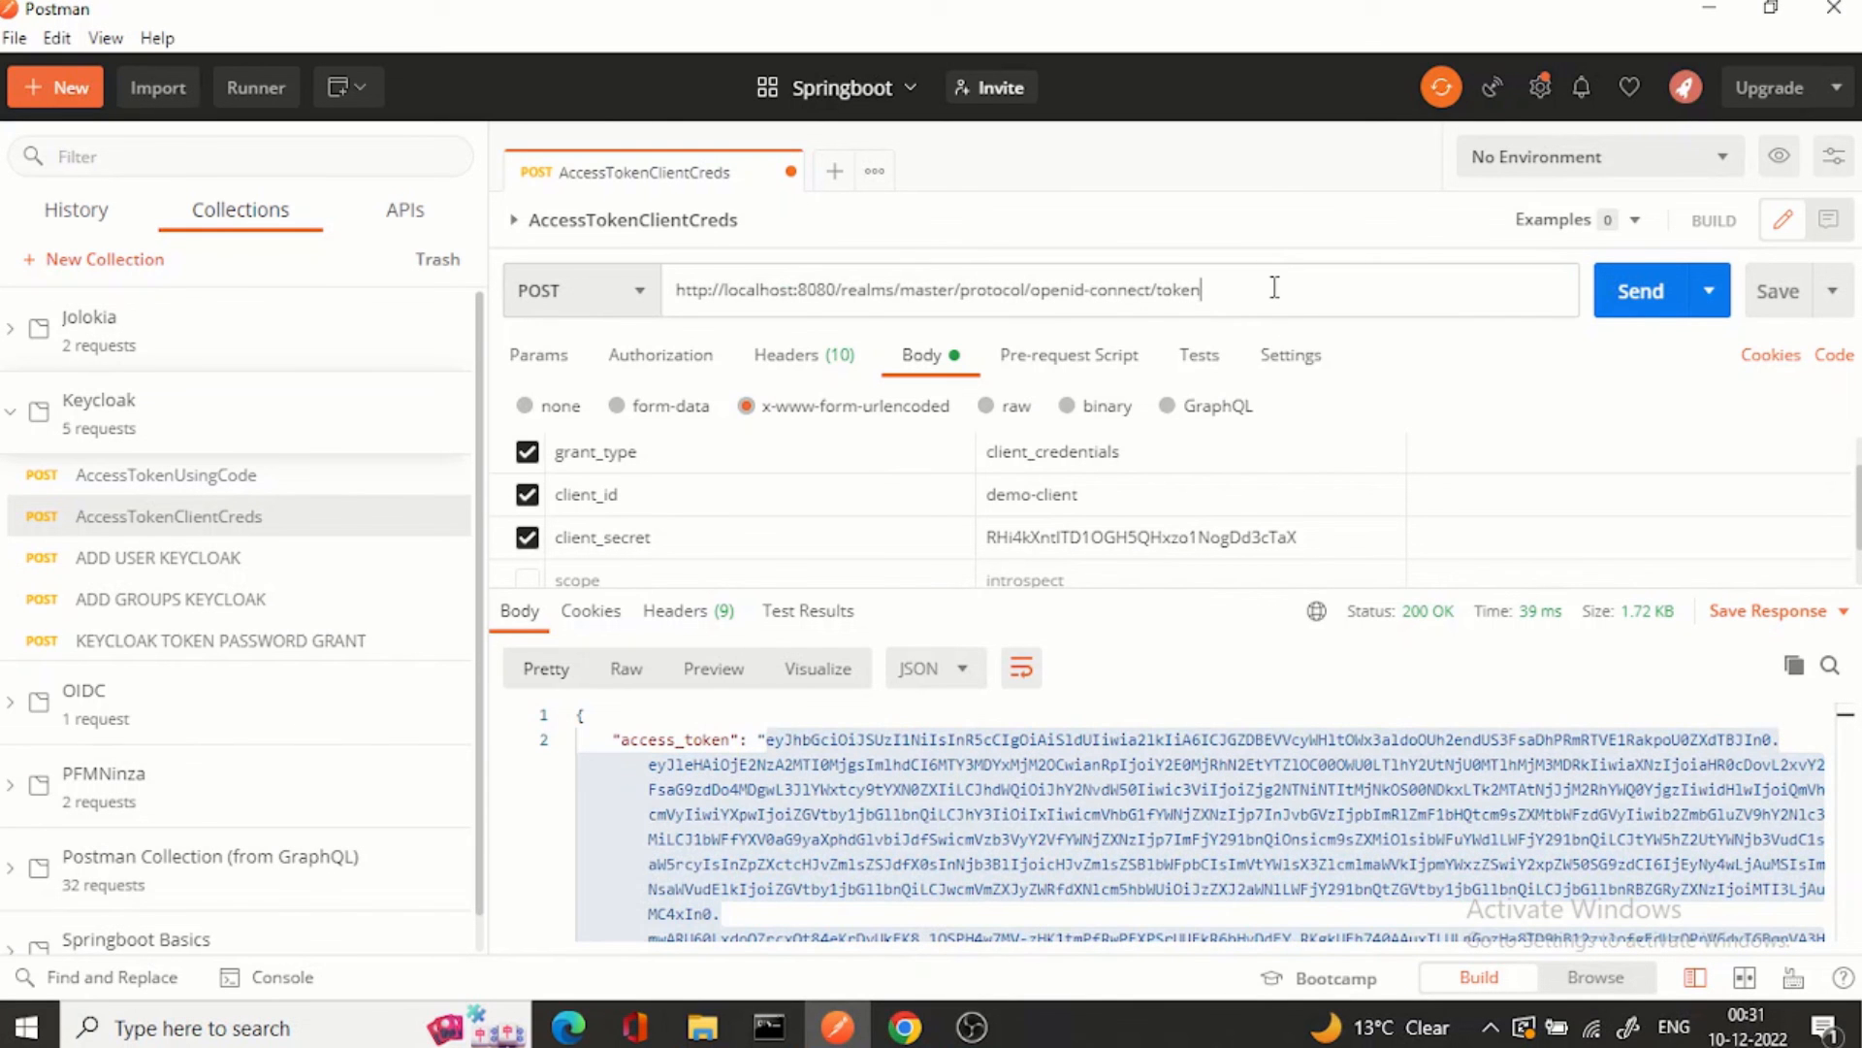